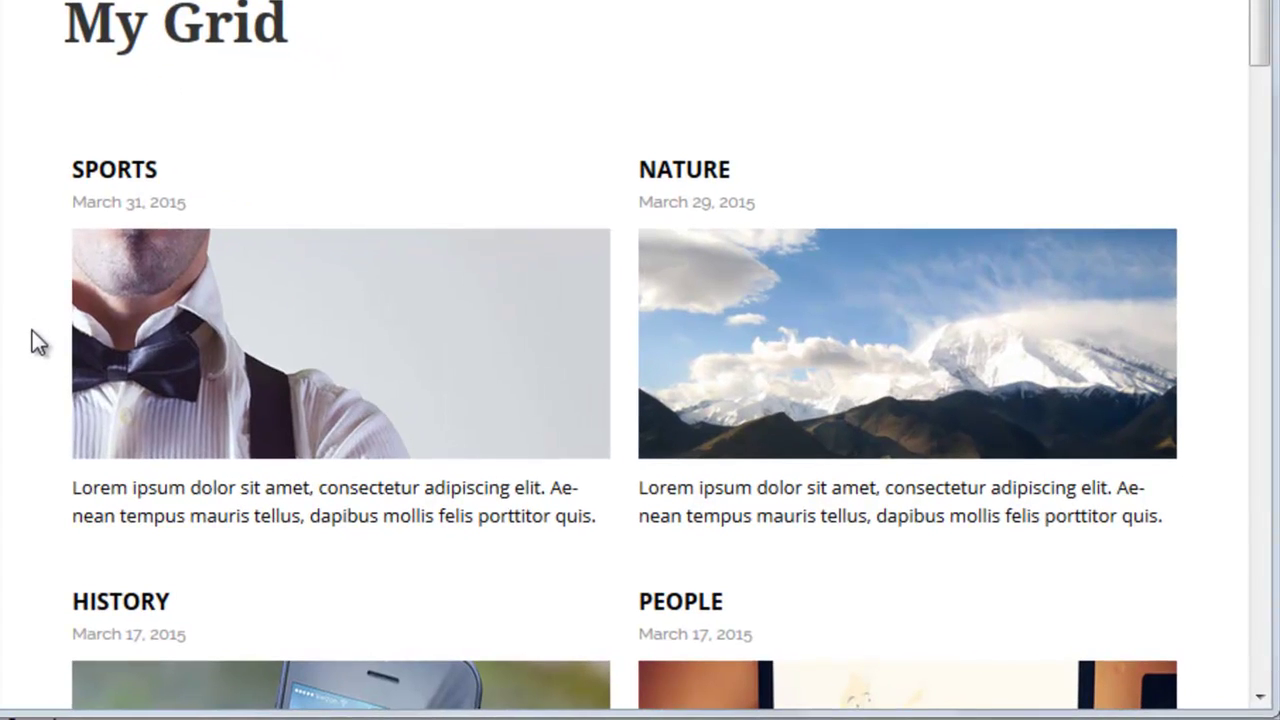
# Open My Grid's Skins settings and filter to its selected skin, My Custom Skin
pyautogui.moveTo(270, 350)
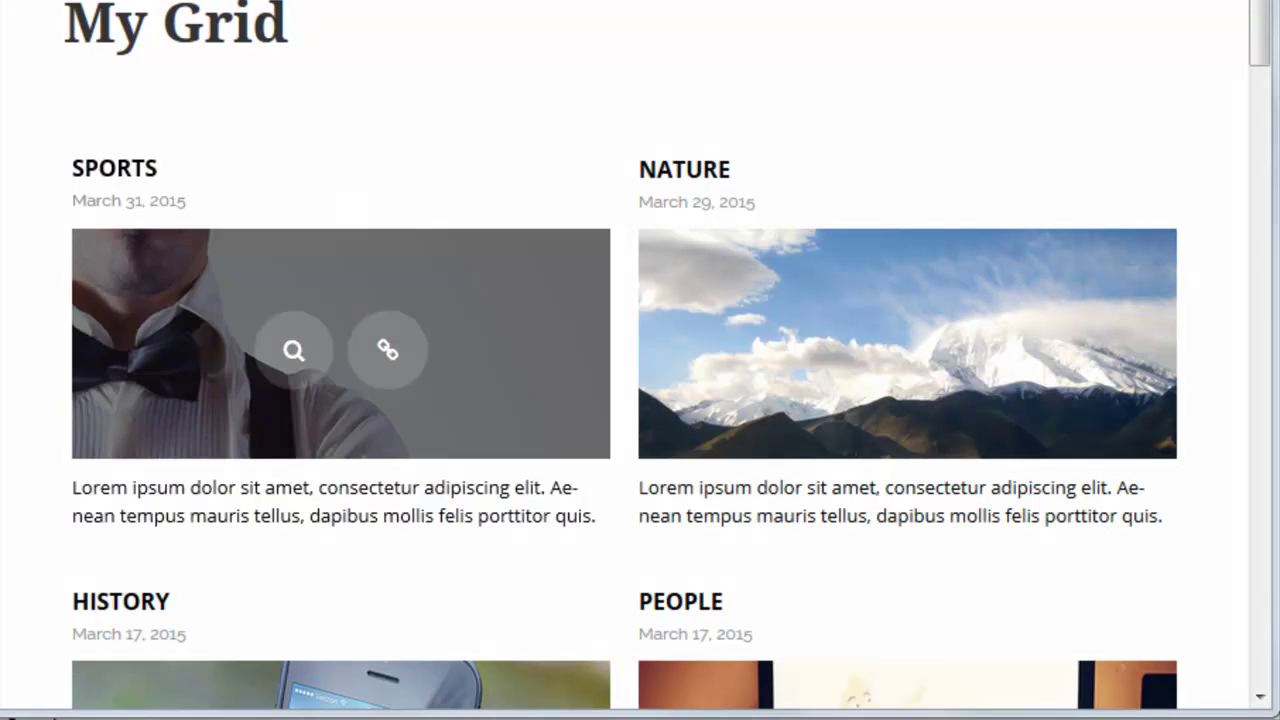
pyautogui.moveTo(1260, 20); pyautogui.dragTo(1262, 193)
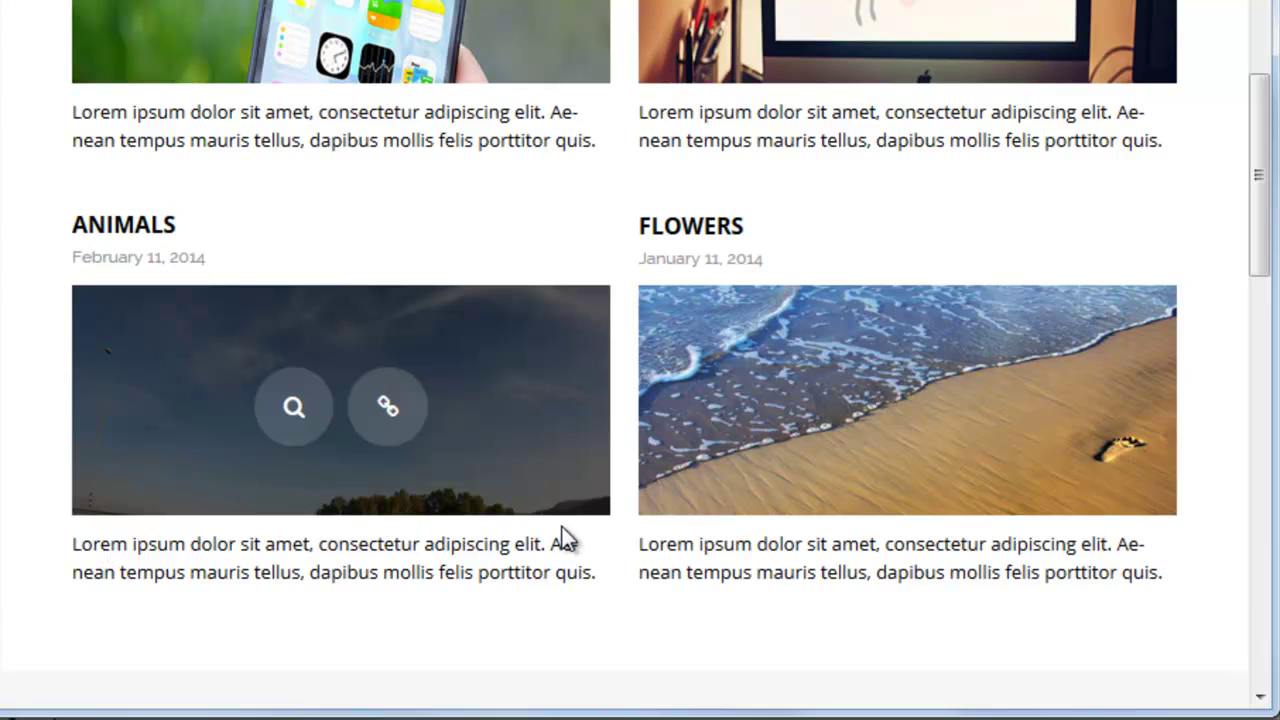
pyautogui.scroll(8, 628, 512)
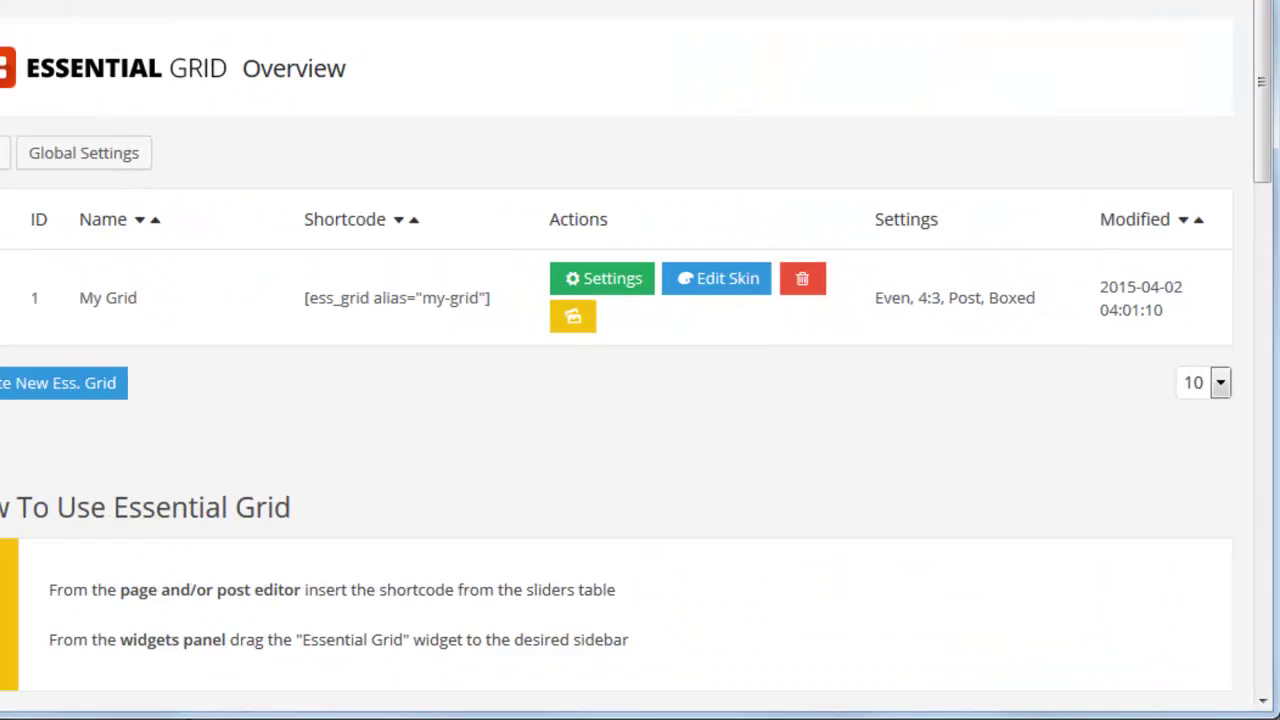
pyautogui.click(612, 281)
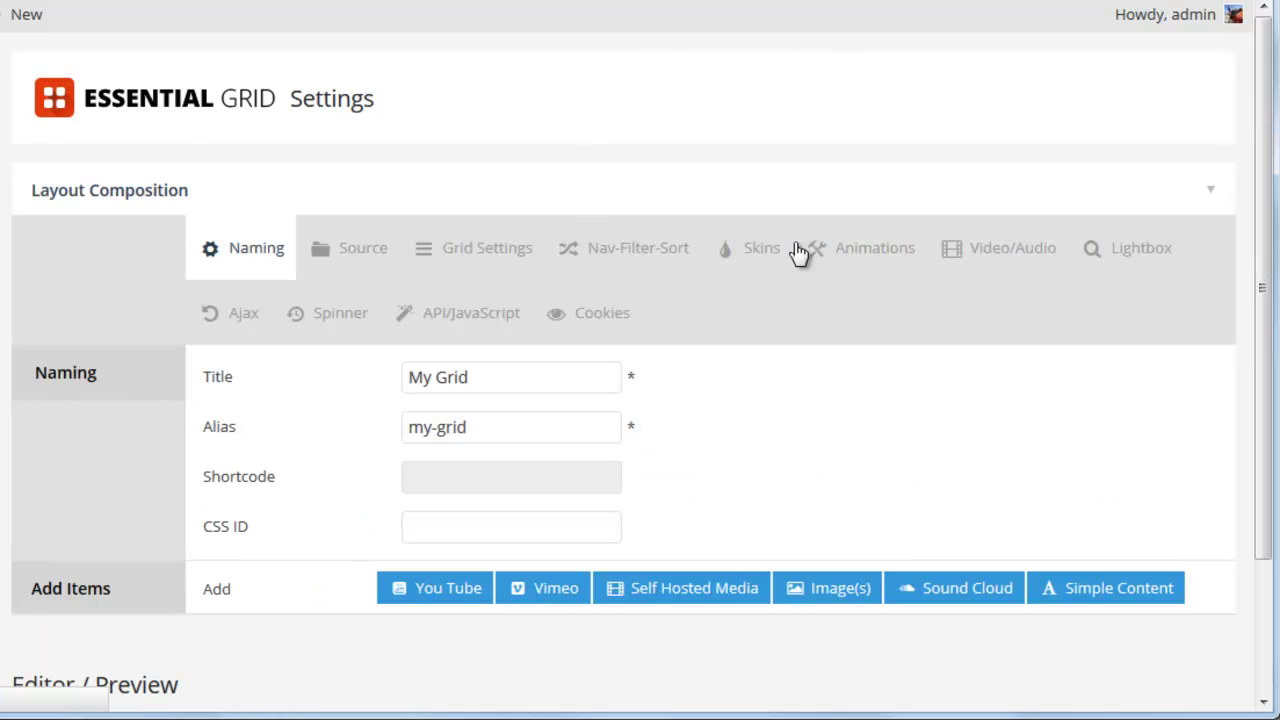
pyautogui.click(760, 254)
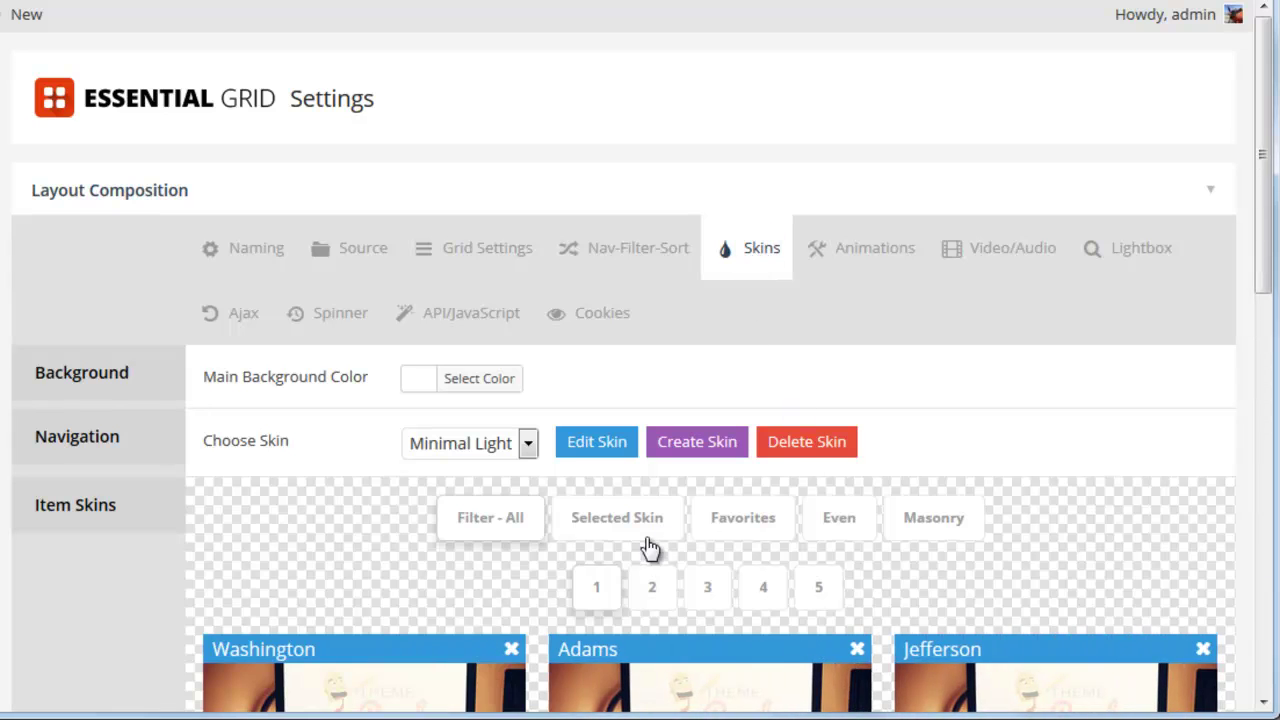
pyautogui.click(610, 522)
pyautogui.scroll(-1, 323, 385)
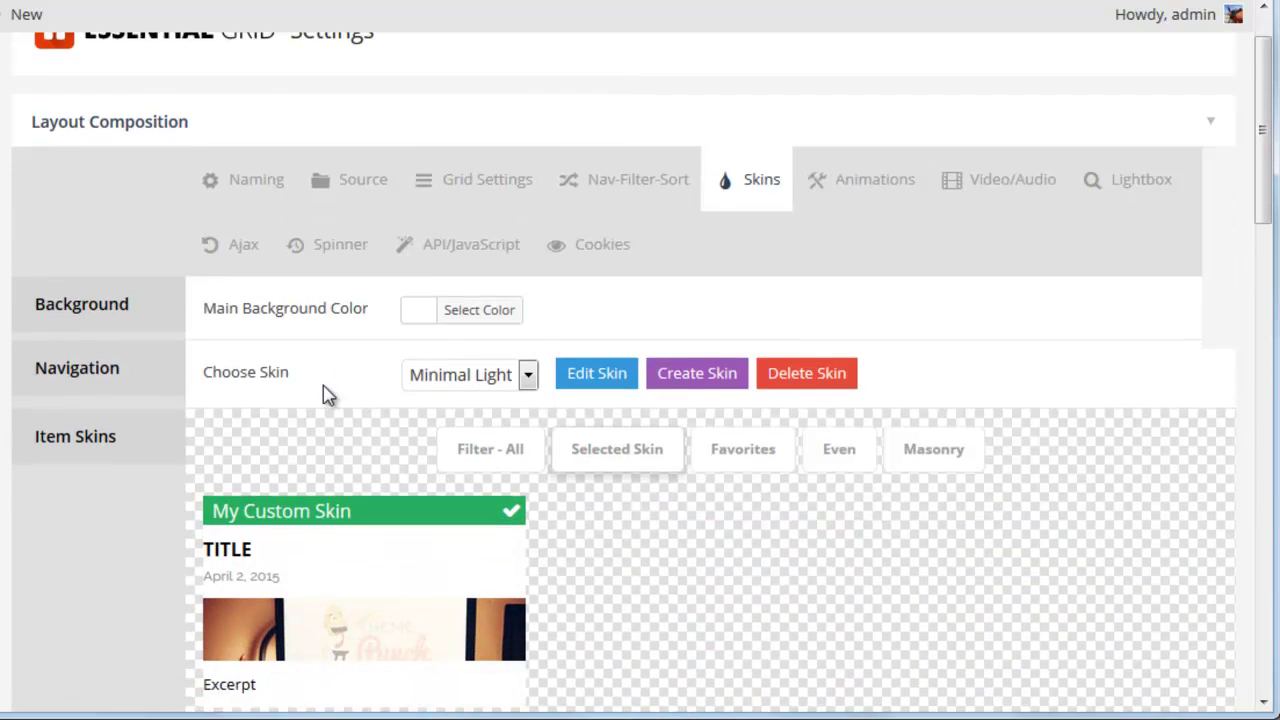
pyautogui.scroll(-1, 323, 388)
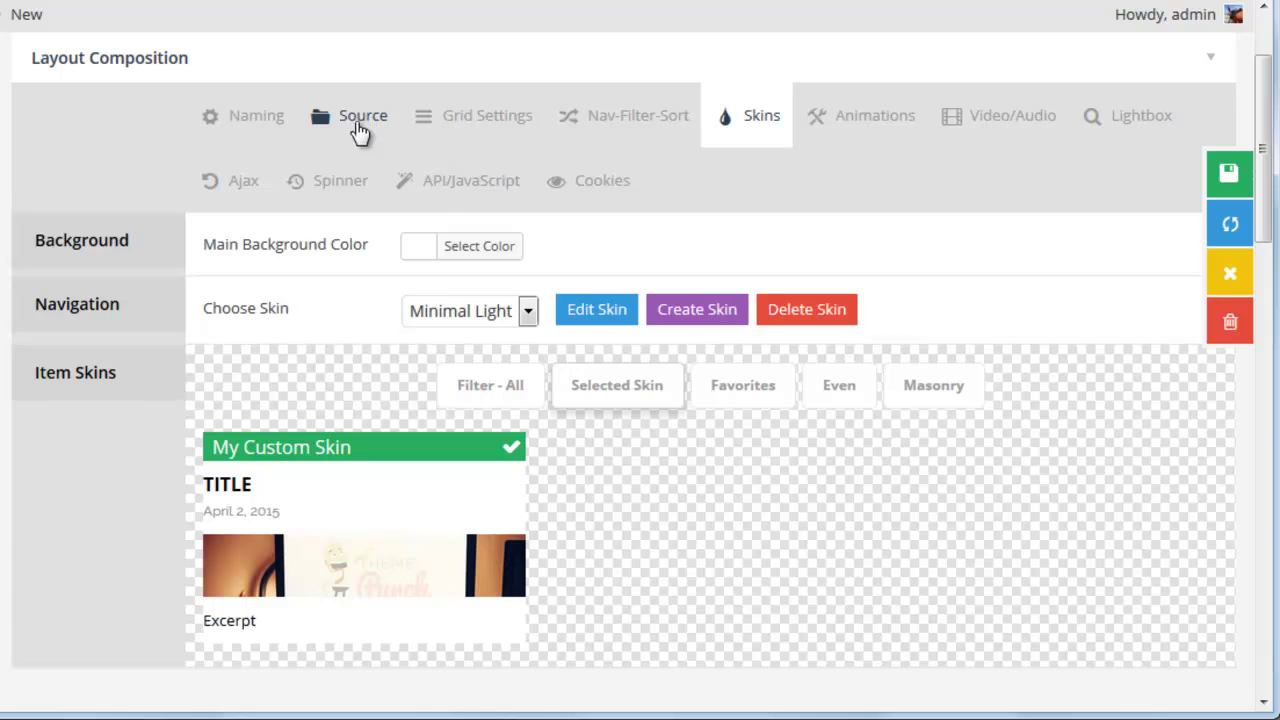
# Duplicate the Washington skin in the Item Skin Editor and locate Item Skin 1 on page 6
pyautogui.click(492, 388)
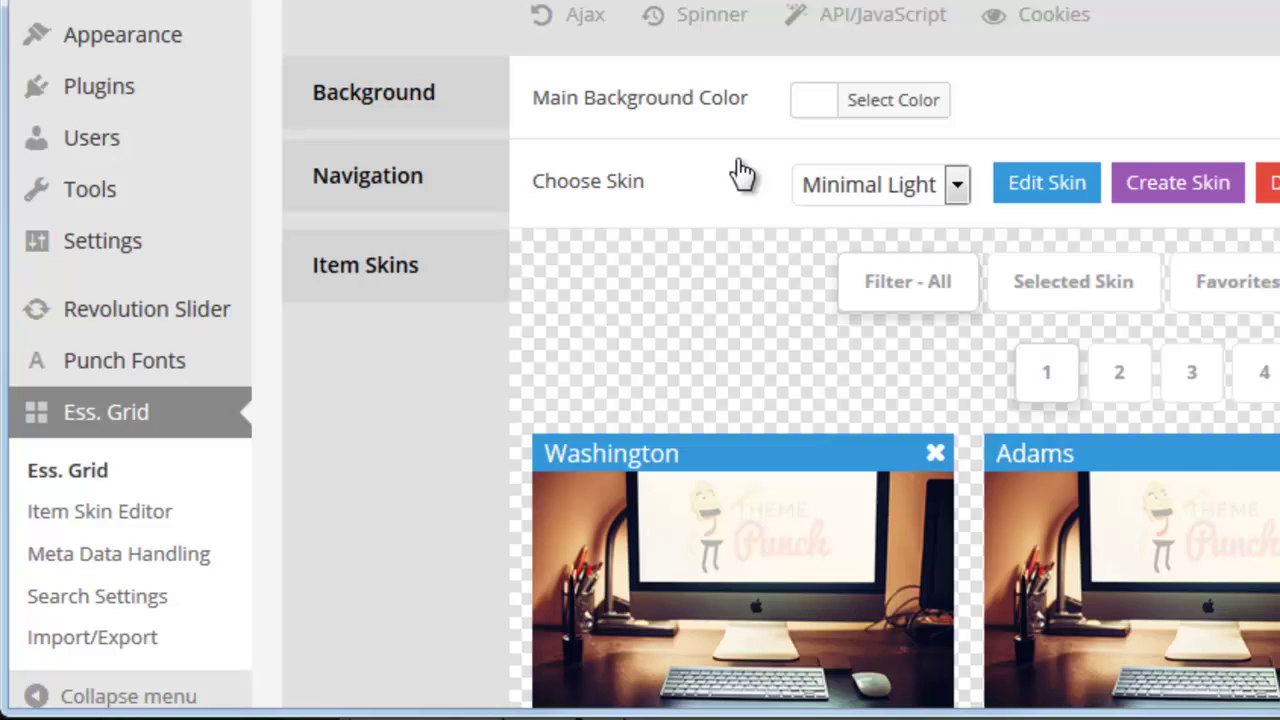
pyautogui.click(90, 511)
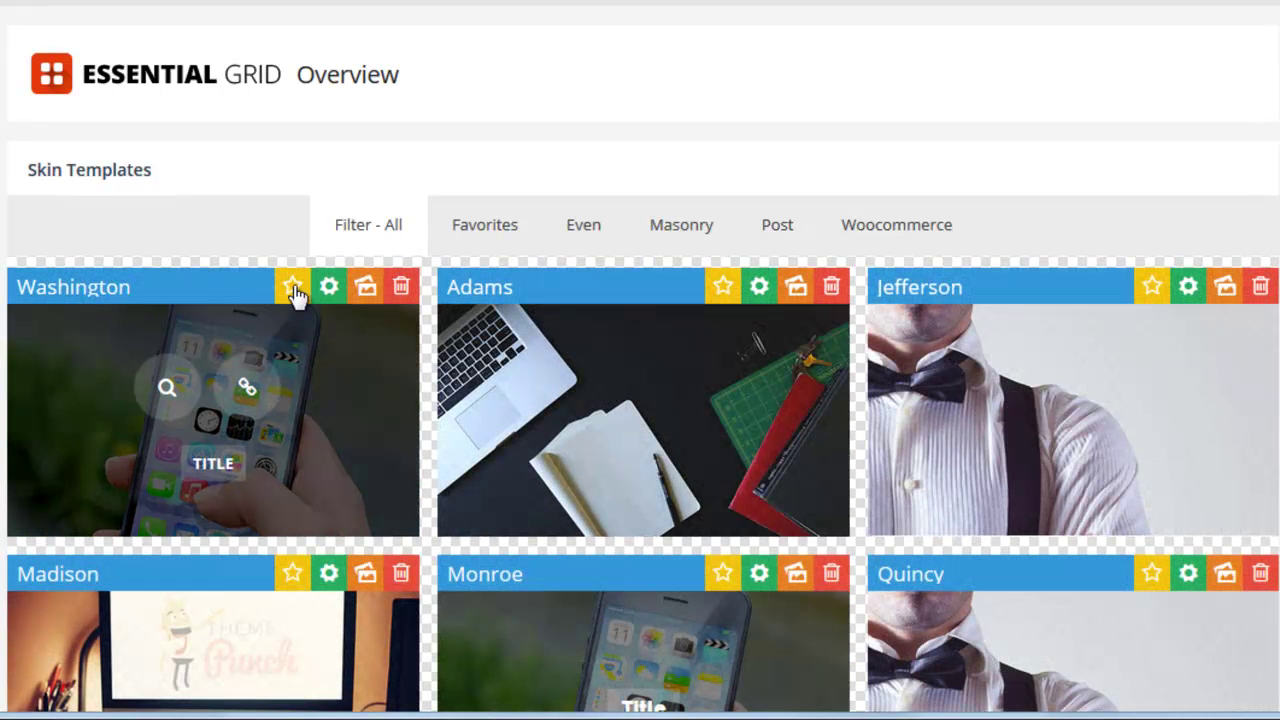
pyautogui.click(365, 289)
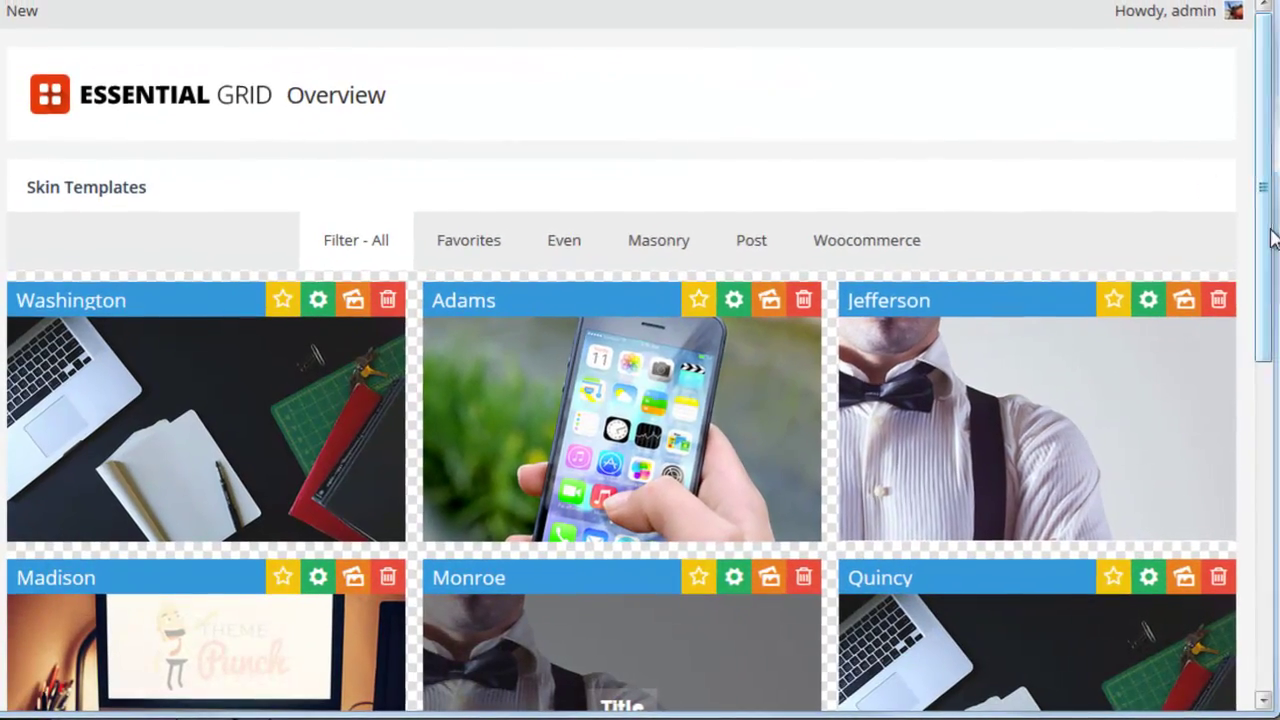
pyautogui.moveTo(1268, 230); pyautogui.dragTo(1272, 512)
pyautogui.scroll(-1, 951, 594)
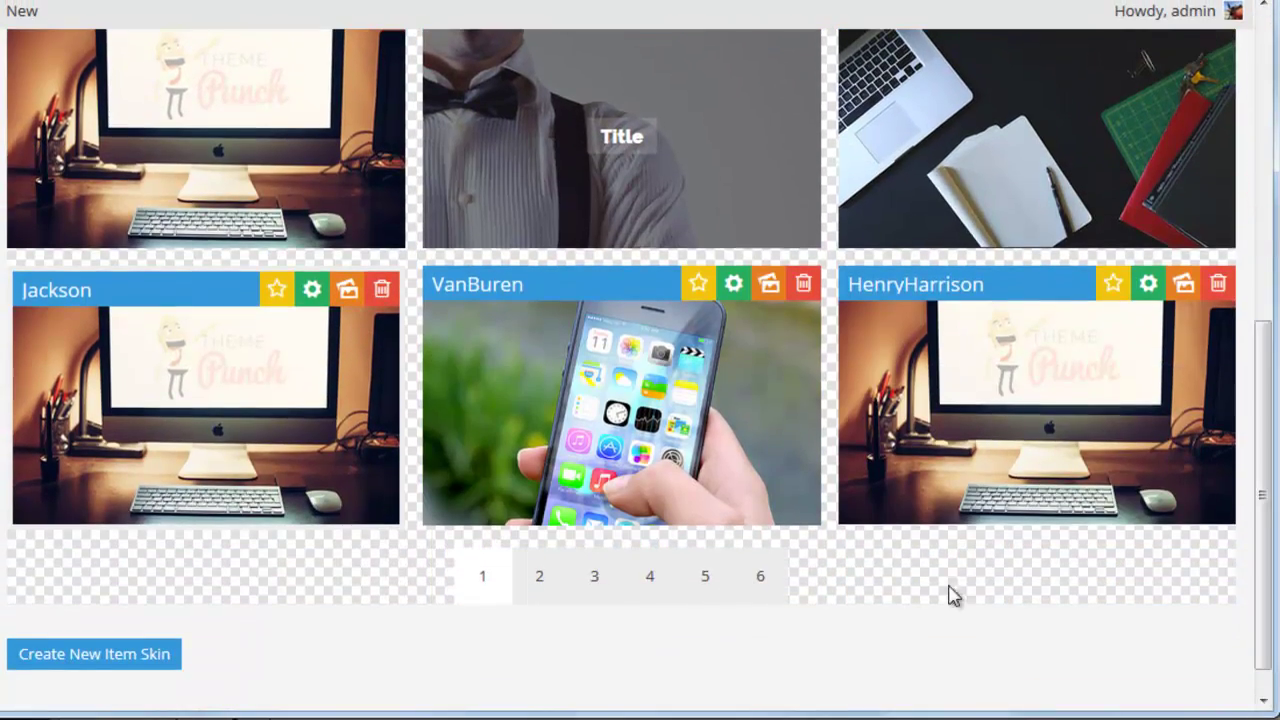
pyautogui.click(760, 578)
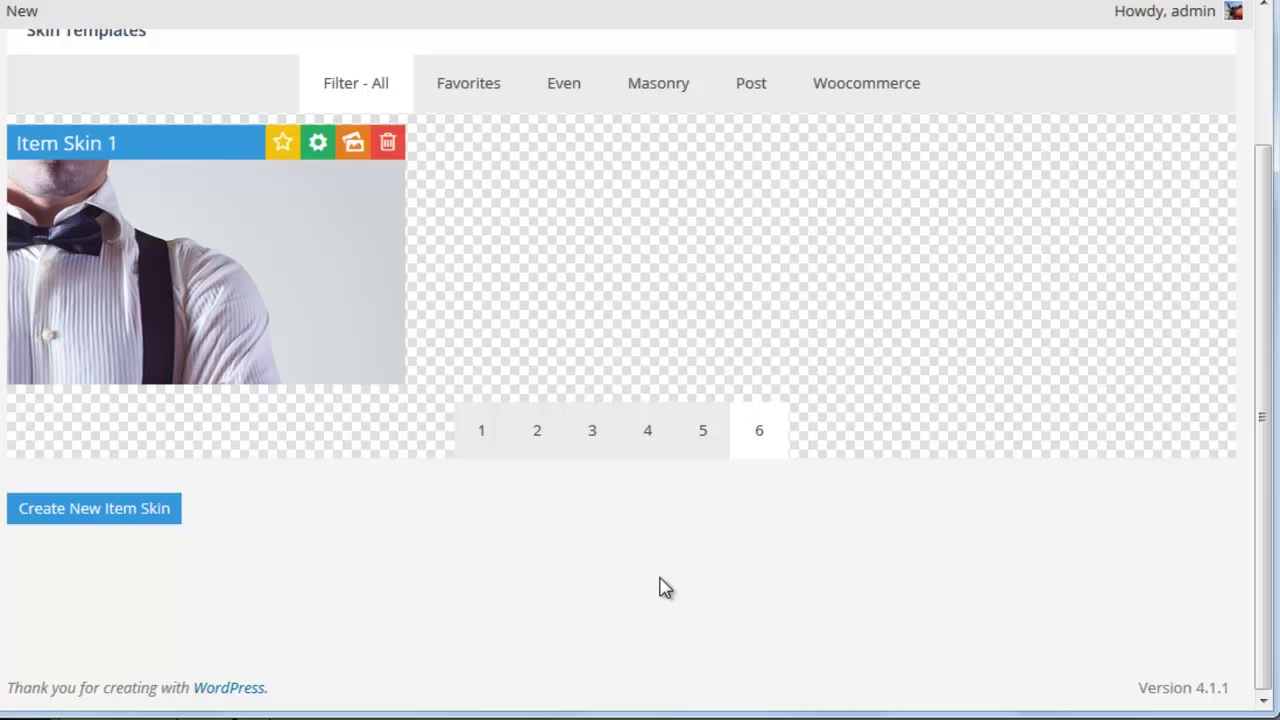
pyautogui.scroll(2, 587, 580)
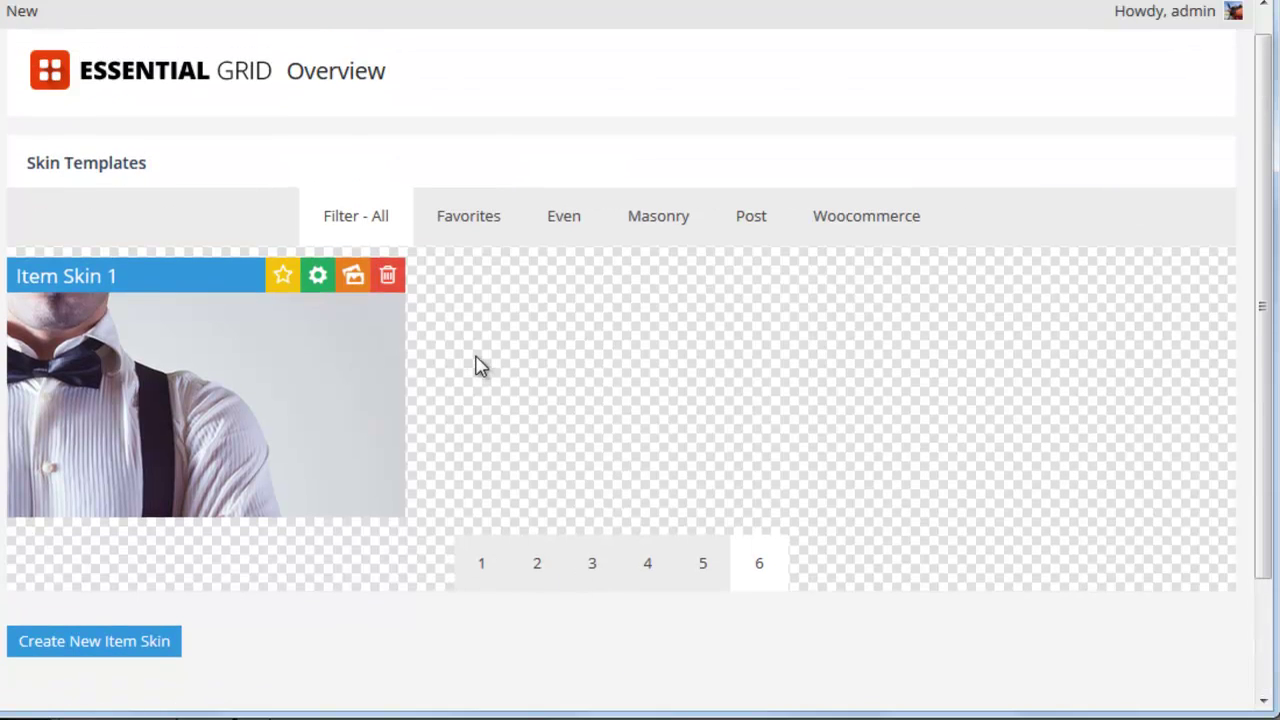
pyautogui.moveTo(157, 349)
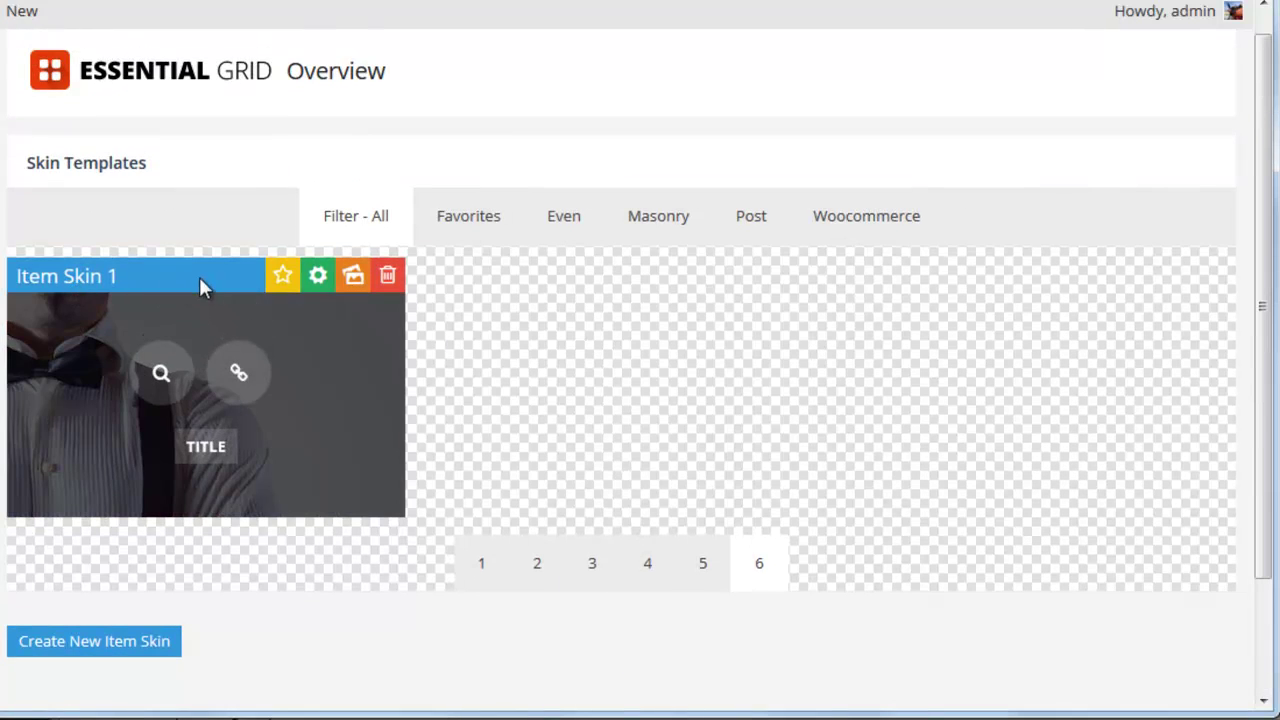
# Rename Item Skin 1 to 'My Awesome Skin' and save the skin
pyautogui.click(318, 279)
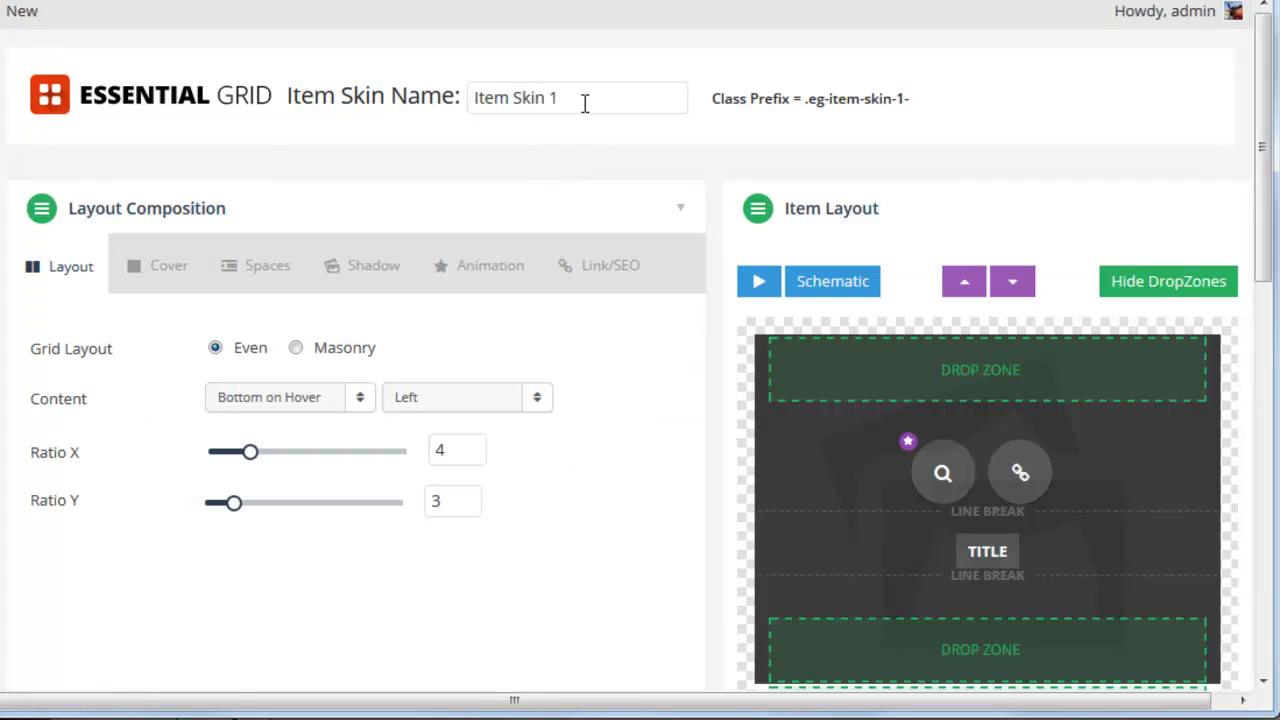
pyautogui.click(589, 97)
pyautogui.write('My Awesoem Sk')
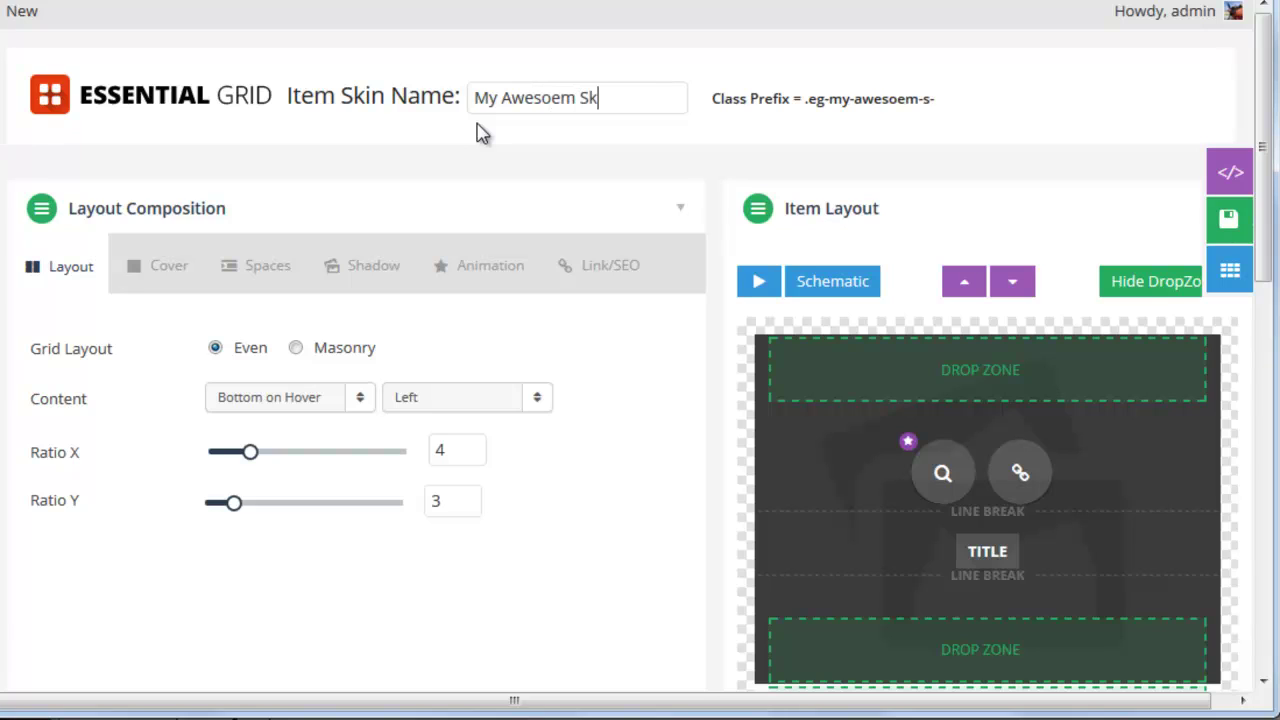
pyautogui.press('BackSpace')
pyautogui.press('BackSpace')
pyautogui.press('BackSpace')
pyautogui.press('BackSpace')
pyautogui.press('BackSpace')
pyautogui.press('BackSpace')
pyautogui.press('BackSpace')
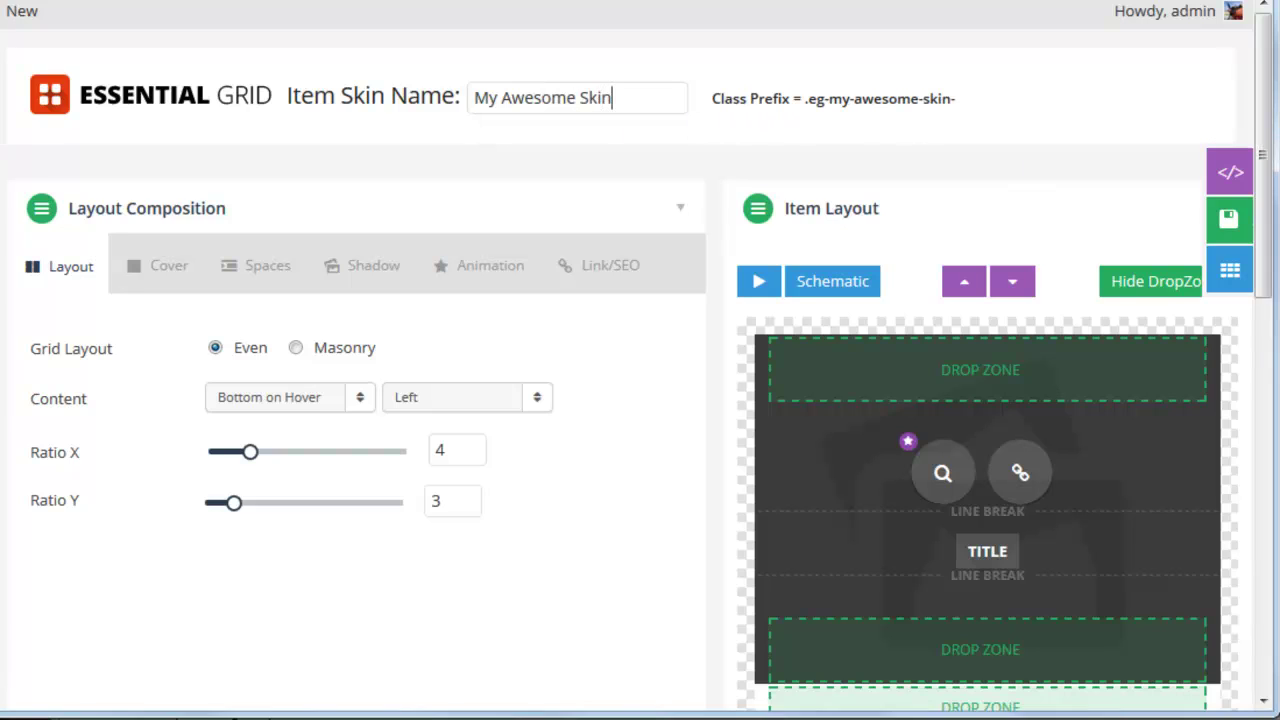
pyautogui.click(1198, 228)
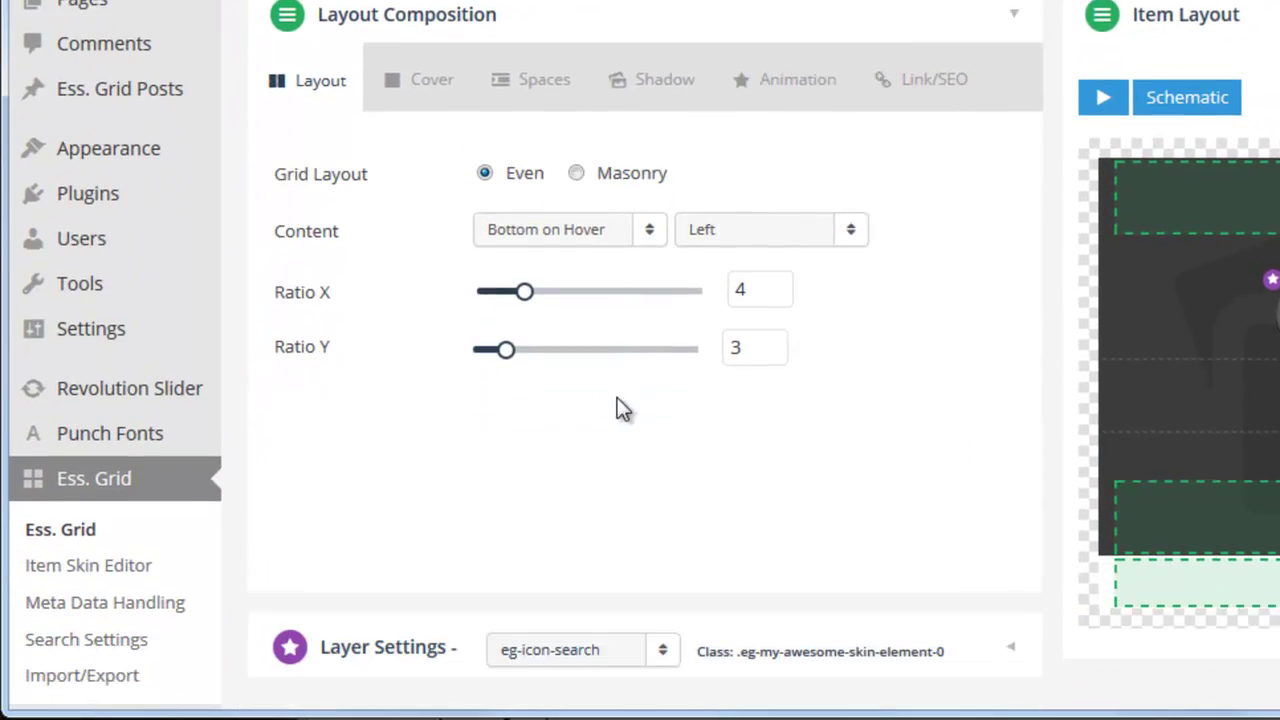
# Select My Awesome Skin from page 6 of My Grid's Skins settings and save the grid
pyautogui.click(27, 654)
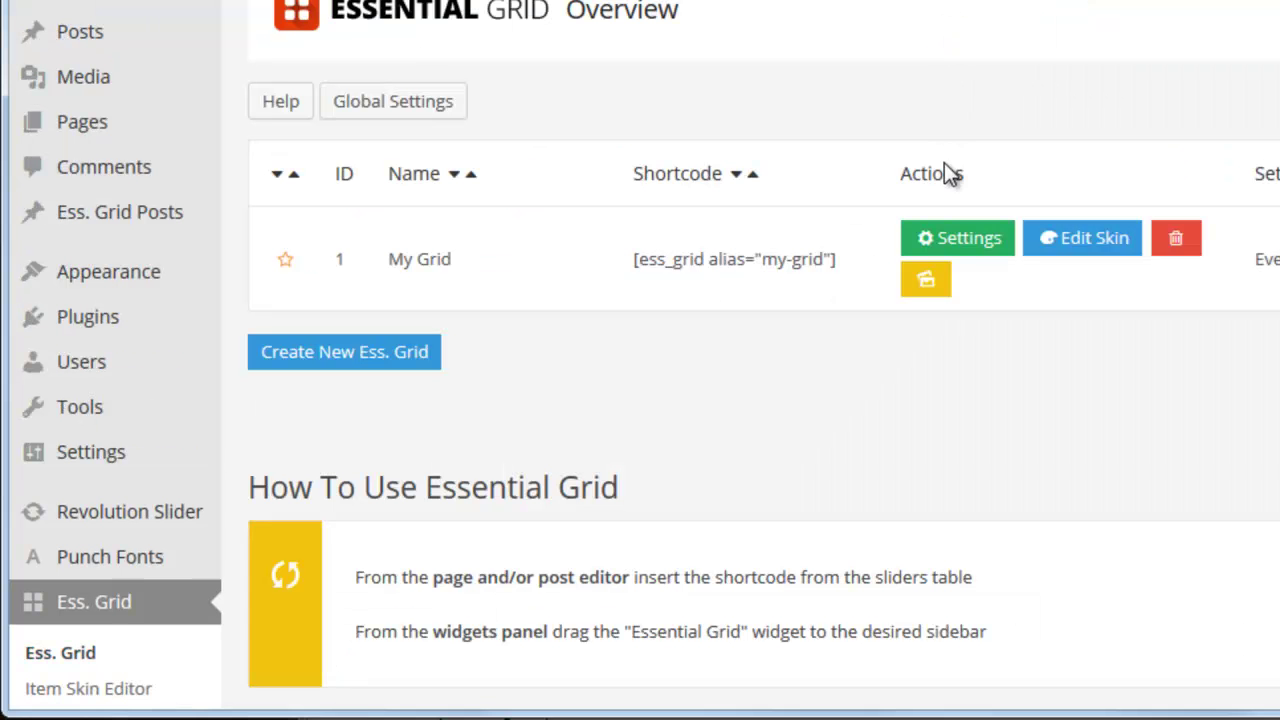
pyautogui.click(957, 245)
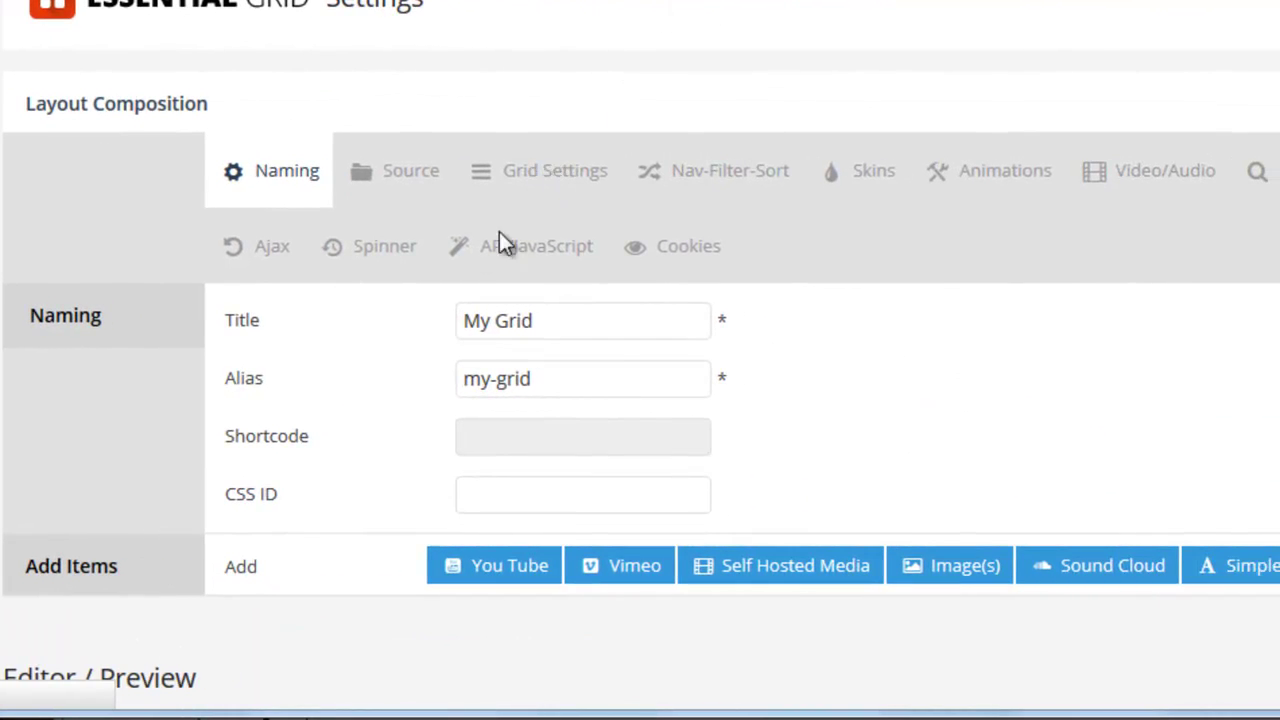
pyautogui.click(880, 172)
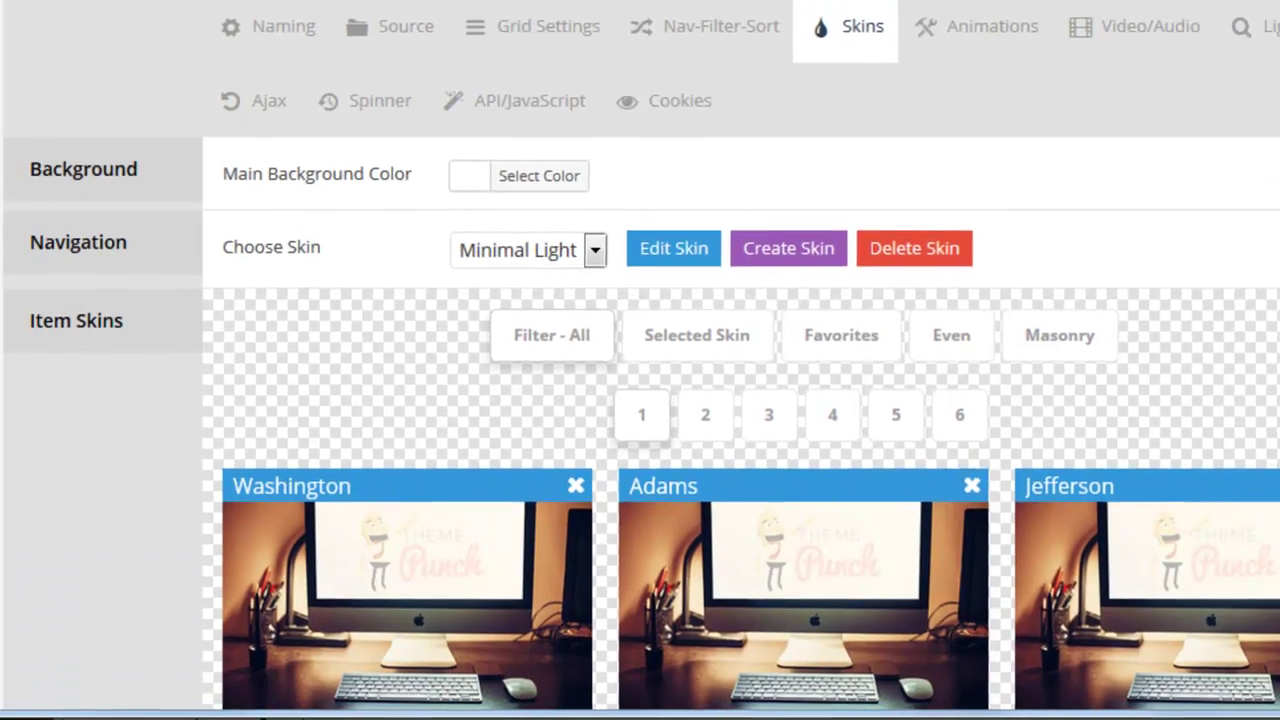
pyautogui.scroll(-8, 700, 400)
pyautogui.scroll(4, 700, 400)
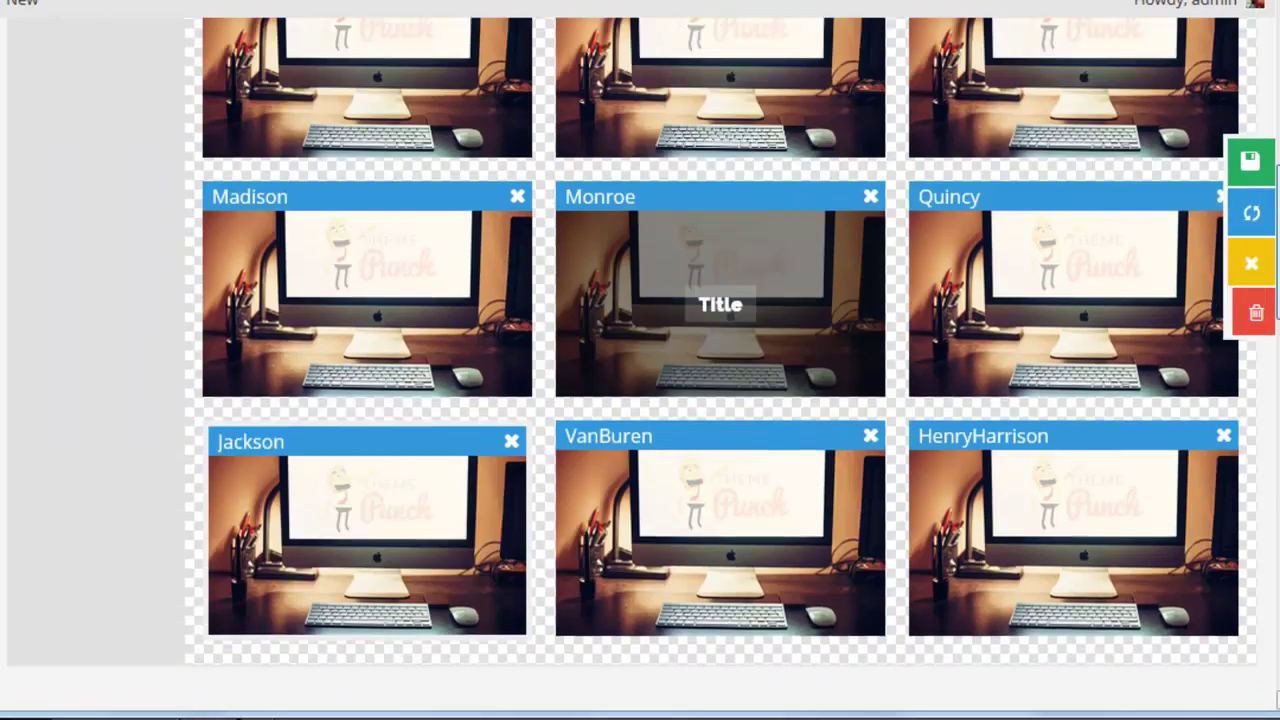
pyautogui.scroll(4, 728, 312)
pyautogui.click(848, 234)
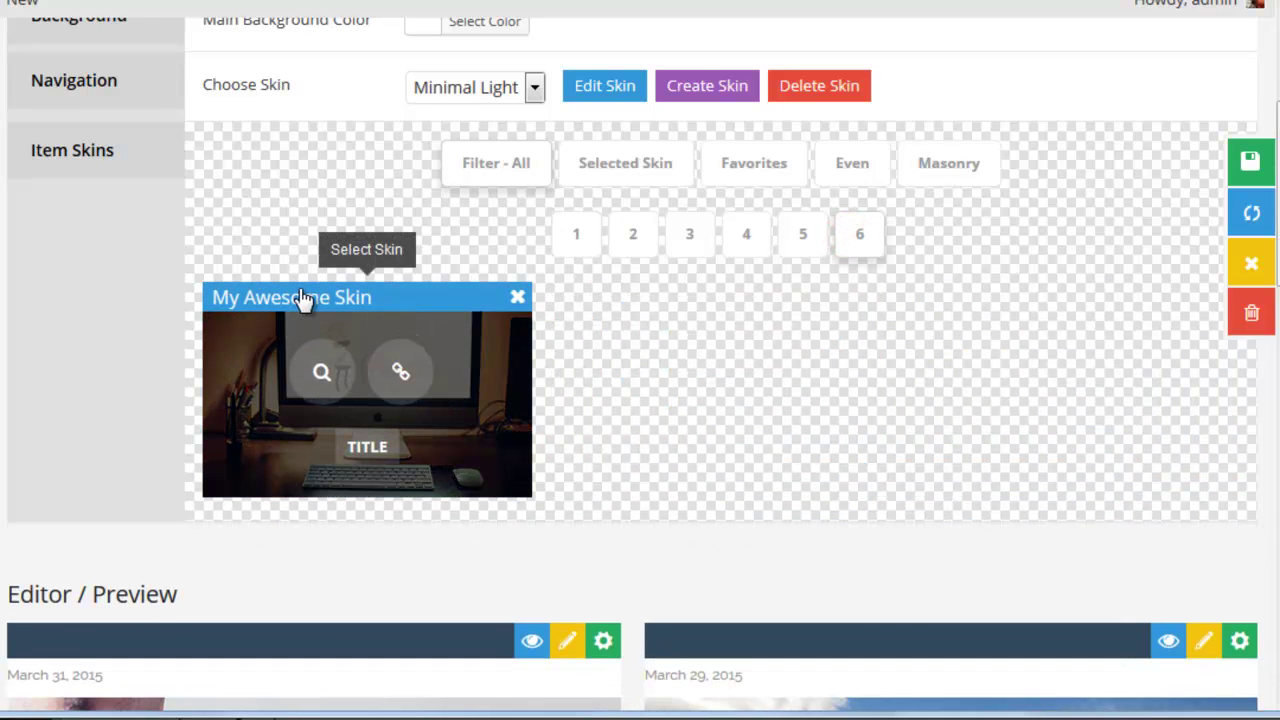
pyautogui.click(300, 296)
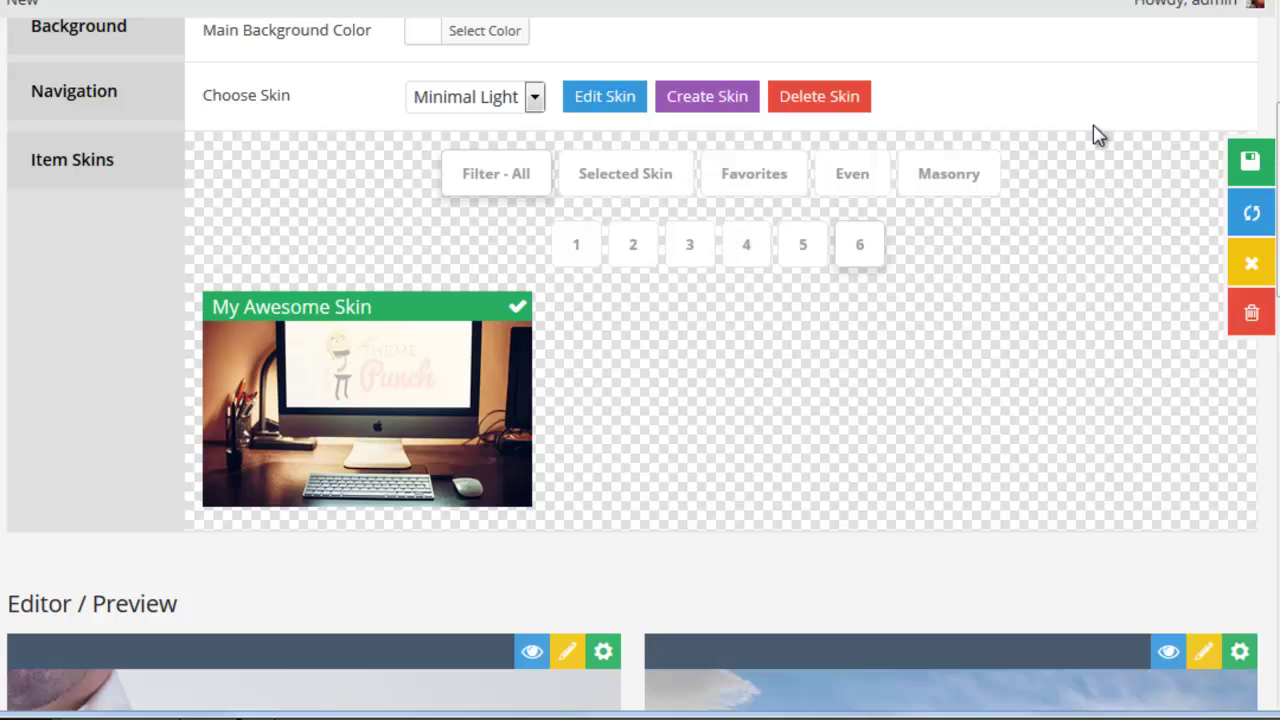
pyautogui.click(1233, 160)
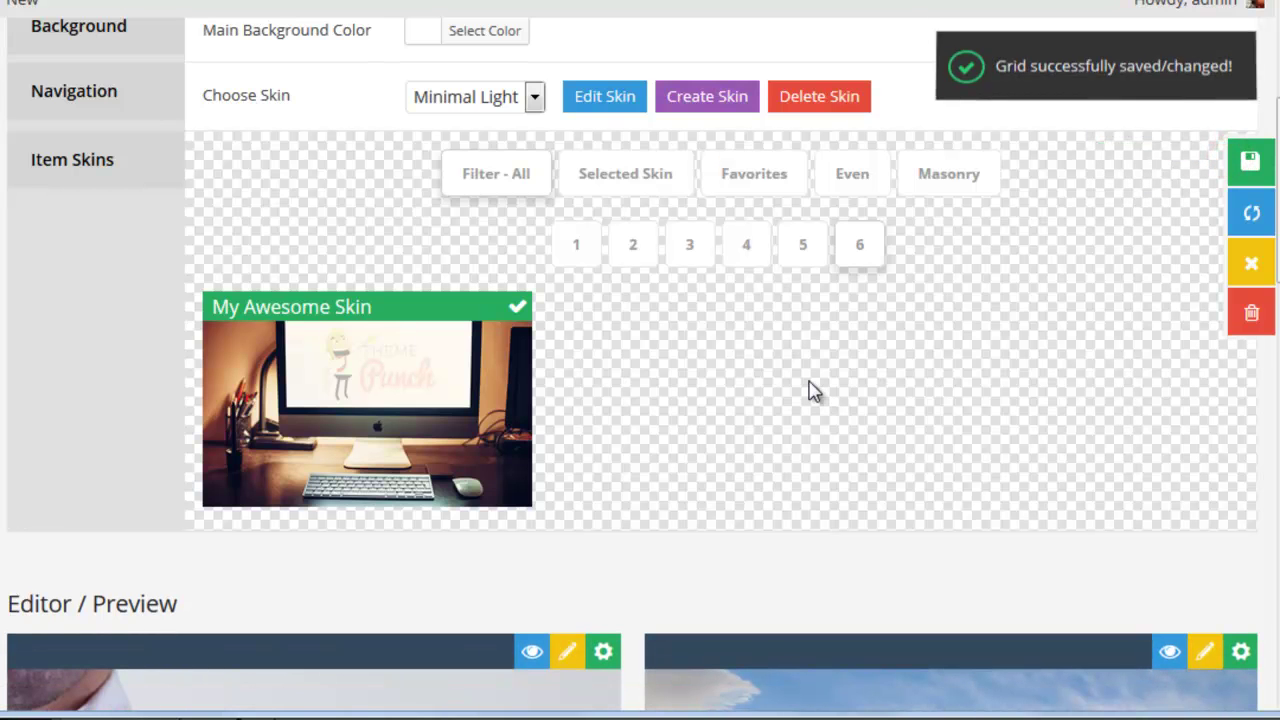
pyautogui.scroll(-5, 700, 354)
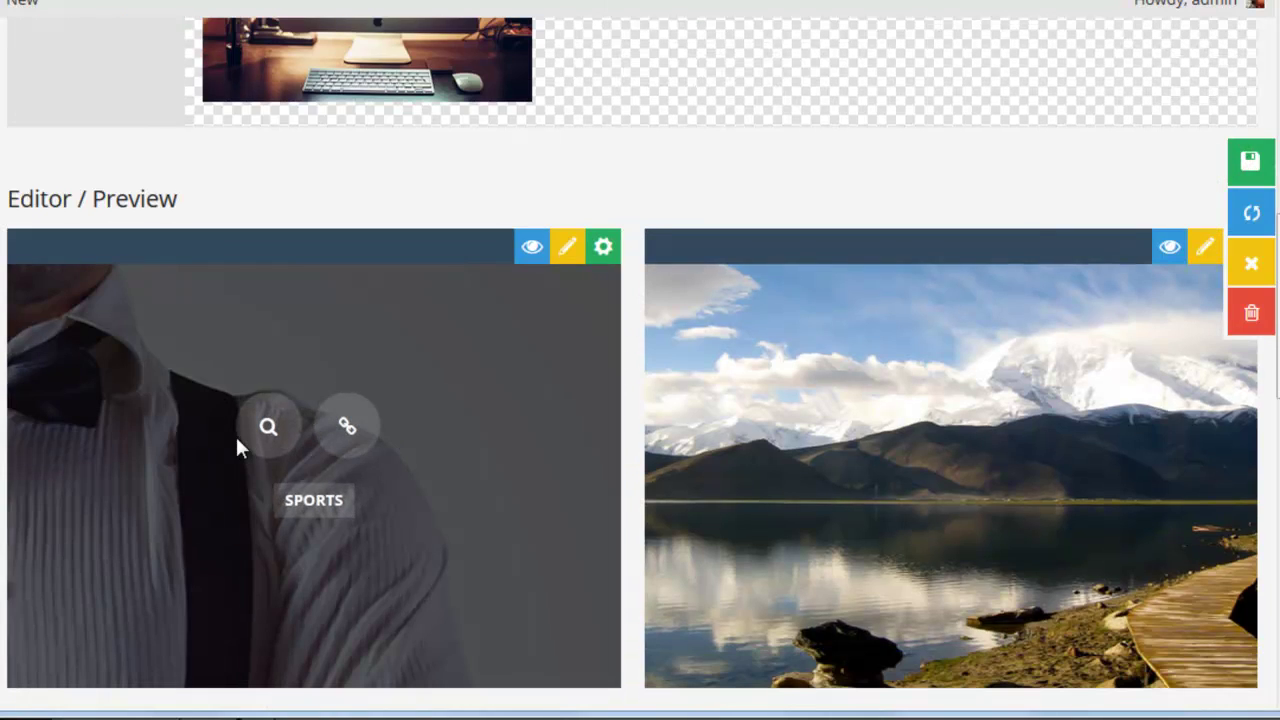
# Preview the live My Grid page to see the search and link icons on tile hover
pyautogui.scroll(-3, 817, 423)
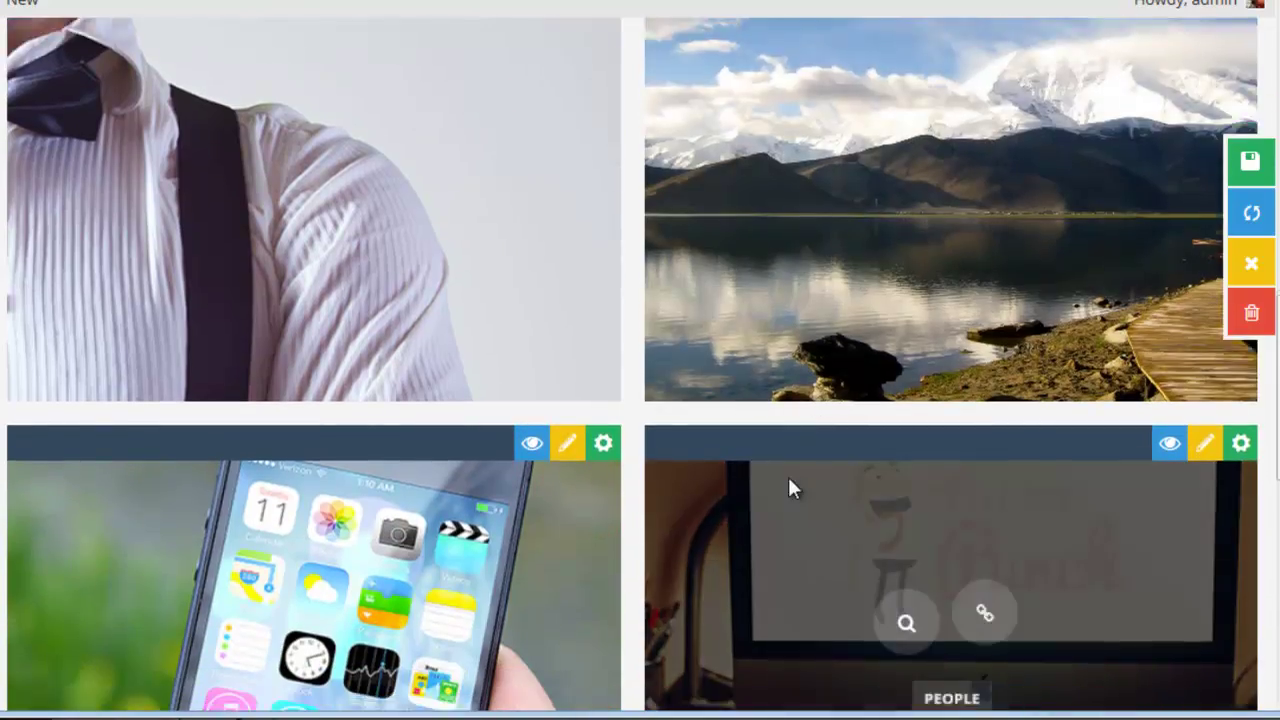
pyautogui.scroll(-1, 785, 480)
pyautogui.scroll(-3, 370, 462)
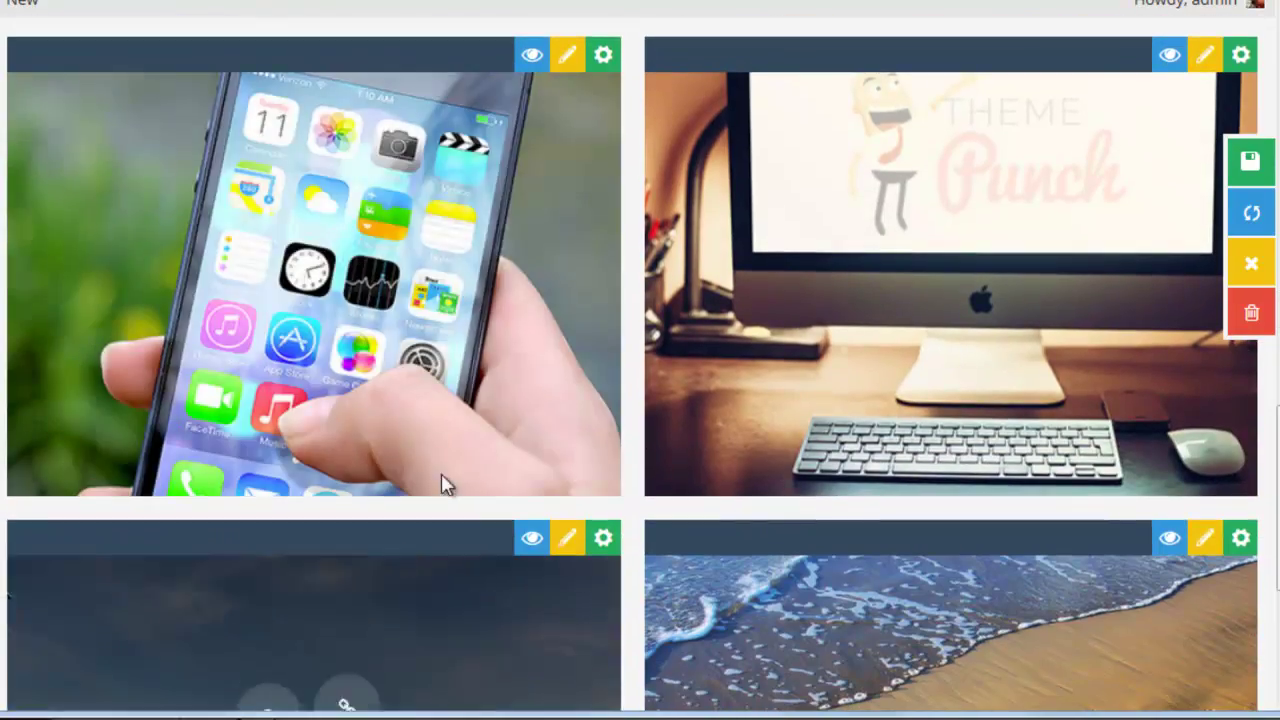
pyautogui.scroll(10, 441, 483)
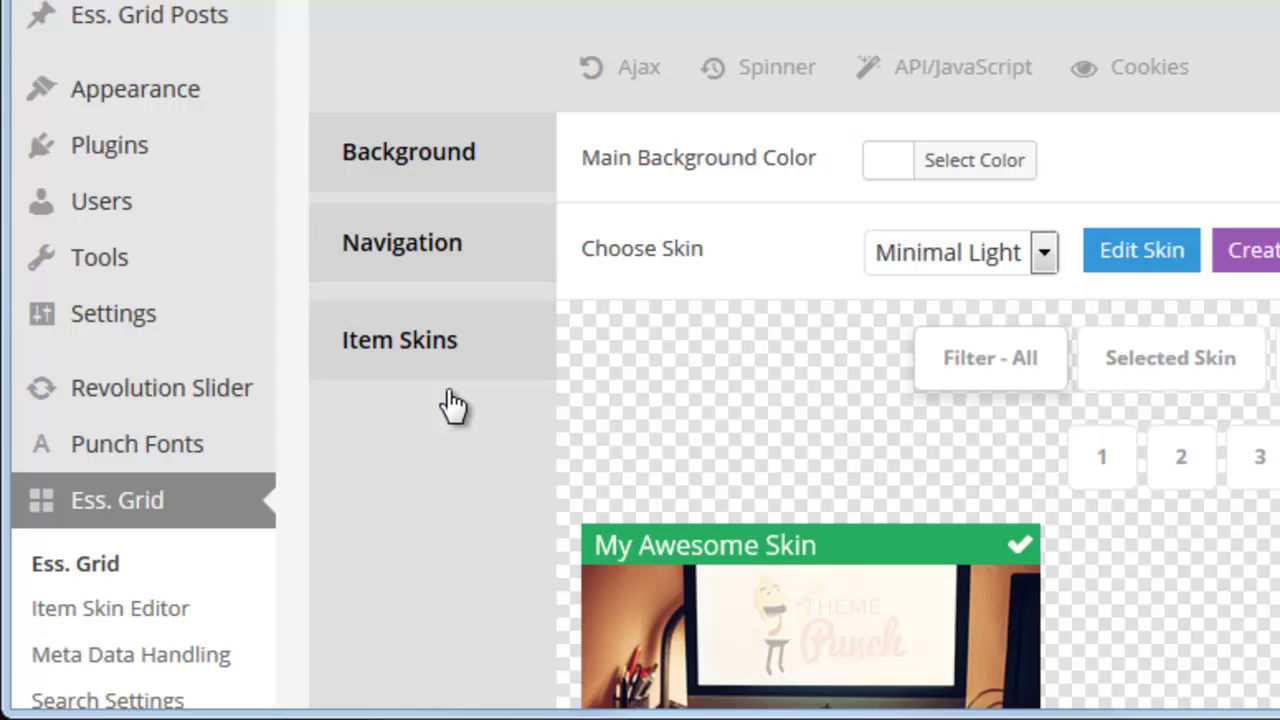
pyautogui.scroll(-1, 452, 405)
pyautogui.click(105, 448)
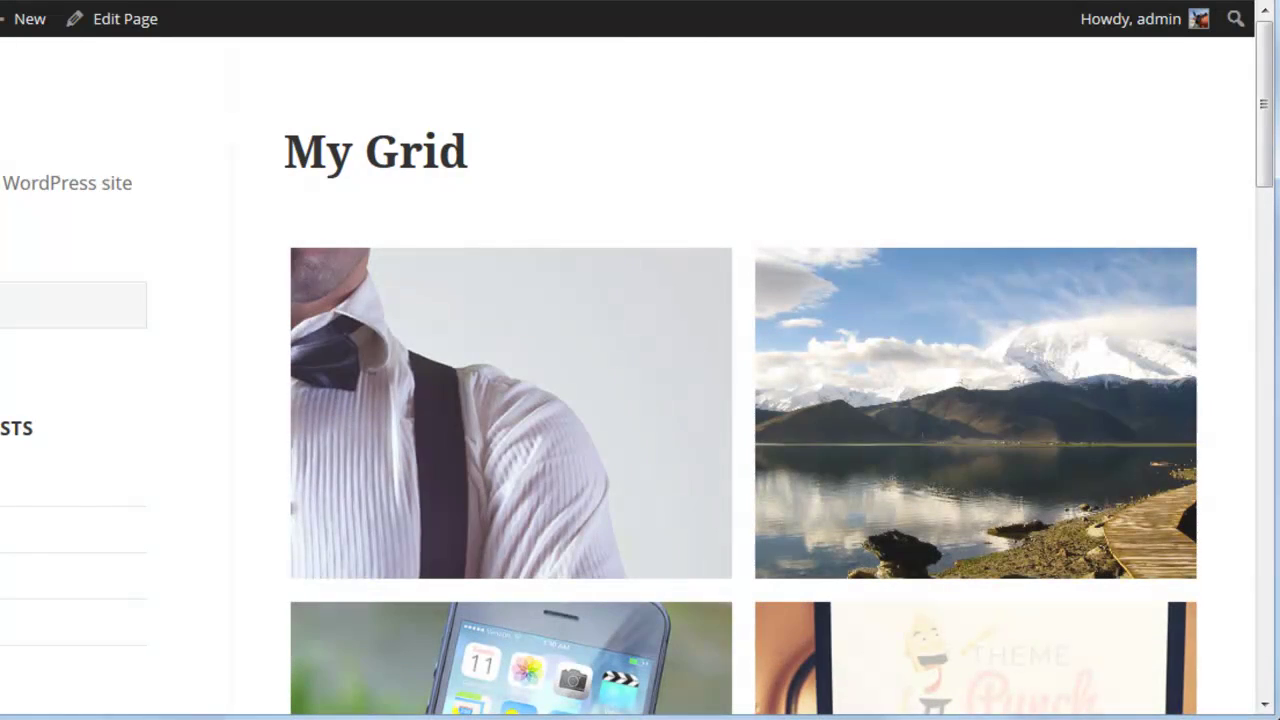
pyautogui.moveTo(554, 426)
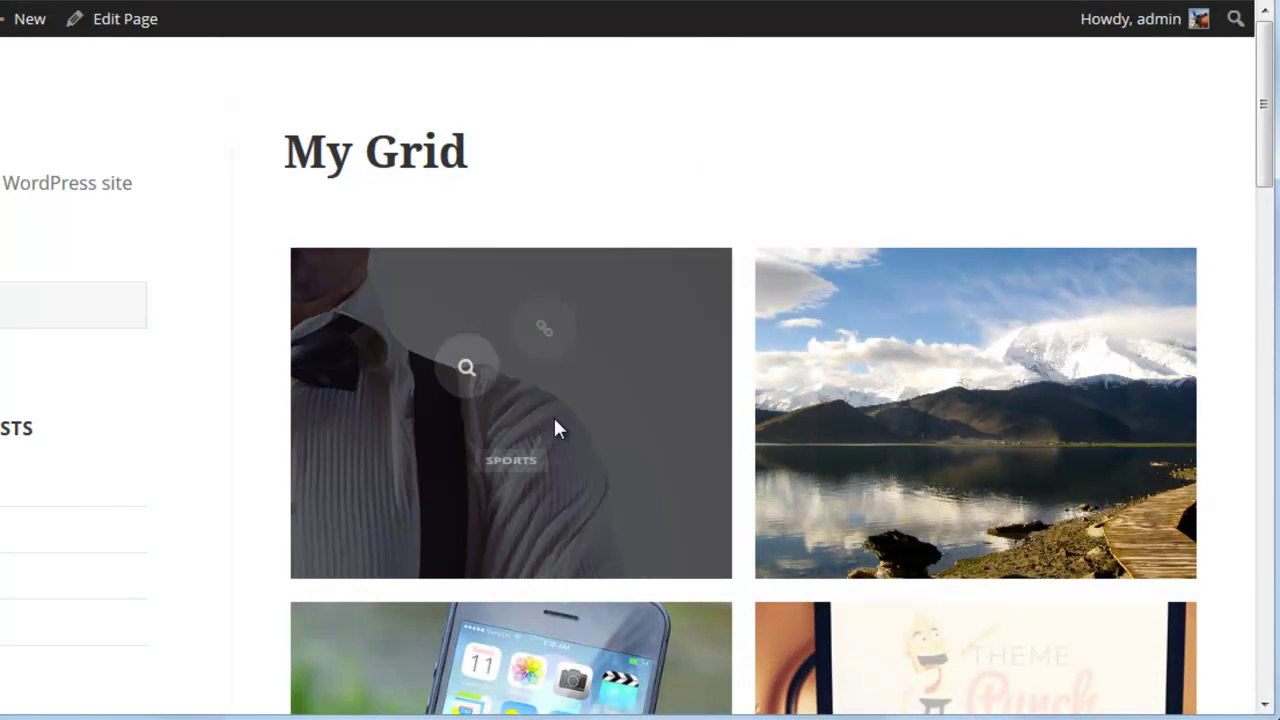
pyautogui.scroll(-3, 998, 416)
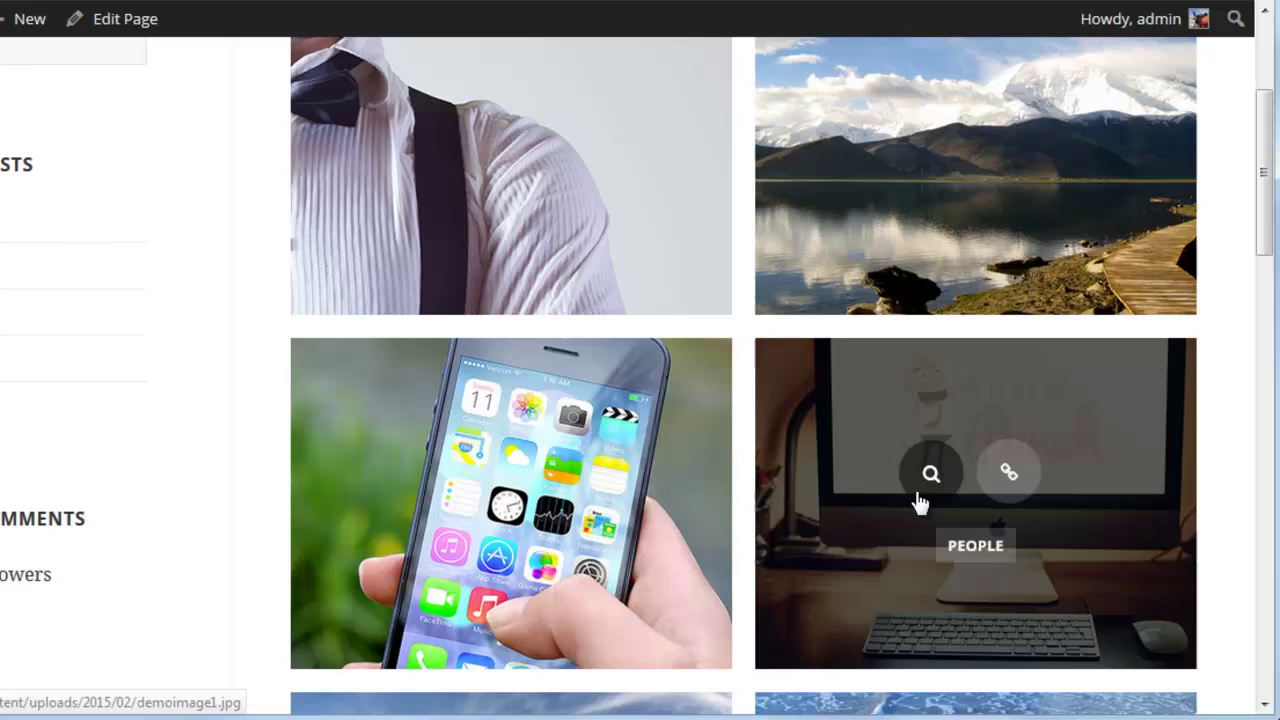
pyautogui.scroll(3, 539, 511)
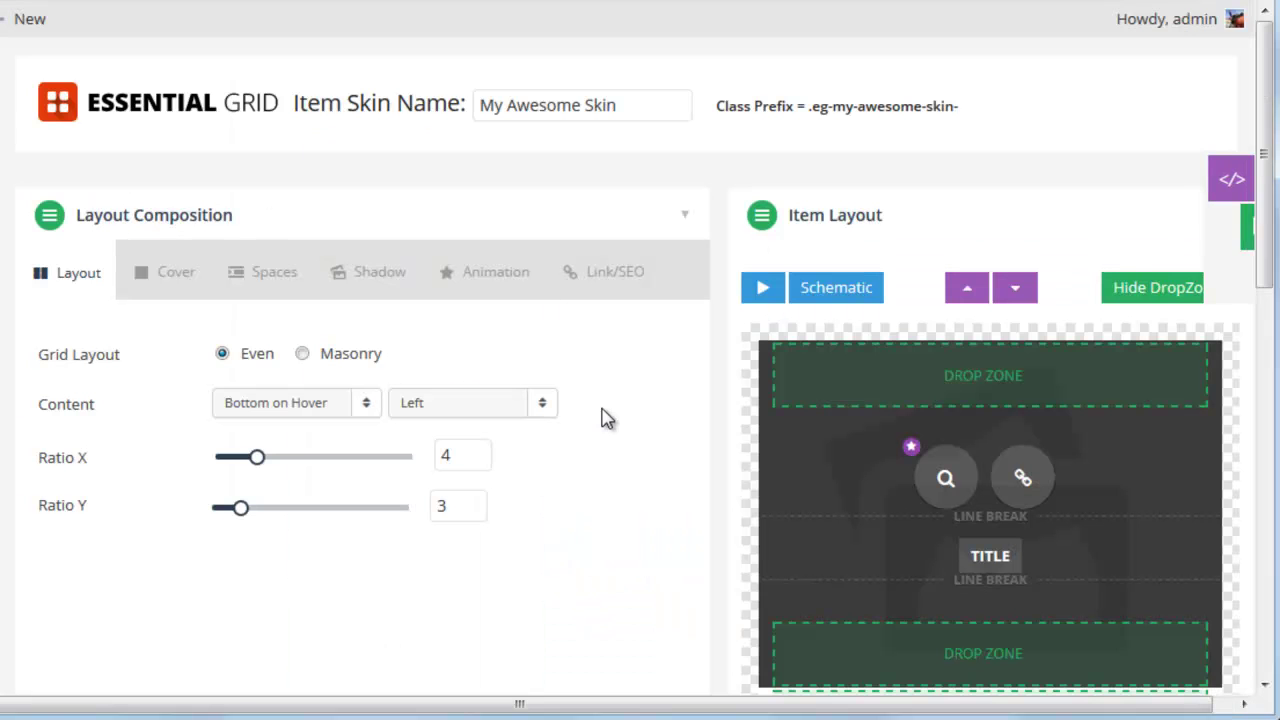
# Drag the Title layer into the top drop zone above the icons and expand its Layer Settings
pyautogui.scroll(-2, 605, 415)
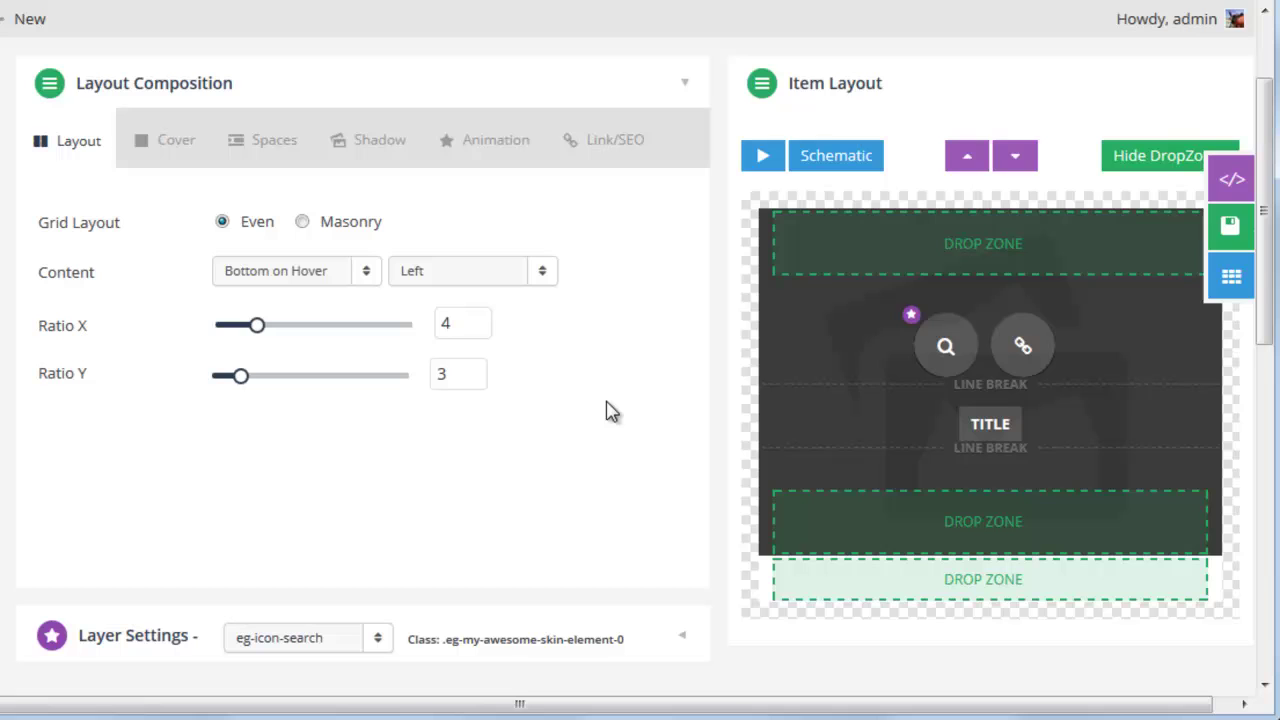
pyautogui.scroll(2, 686, 420)
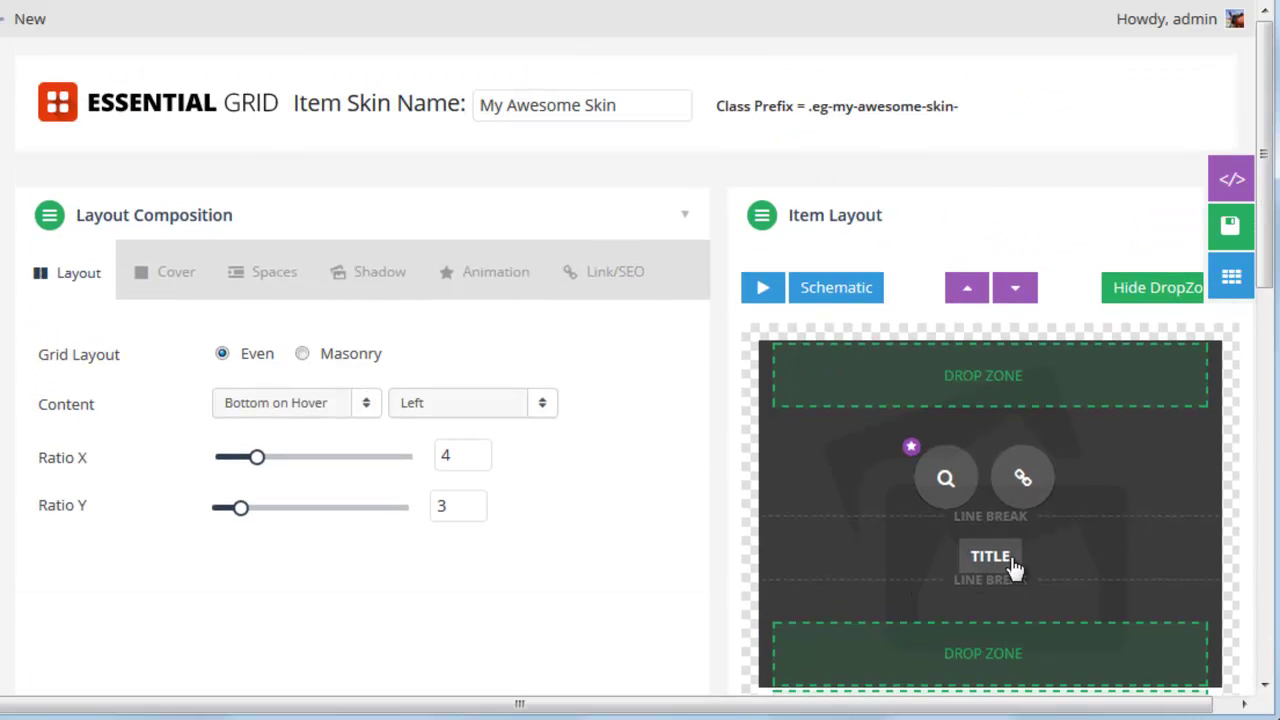
pyautogui.moveTo(1010, 566); pyautogui.dragTo(981, 384)
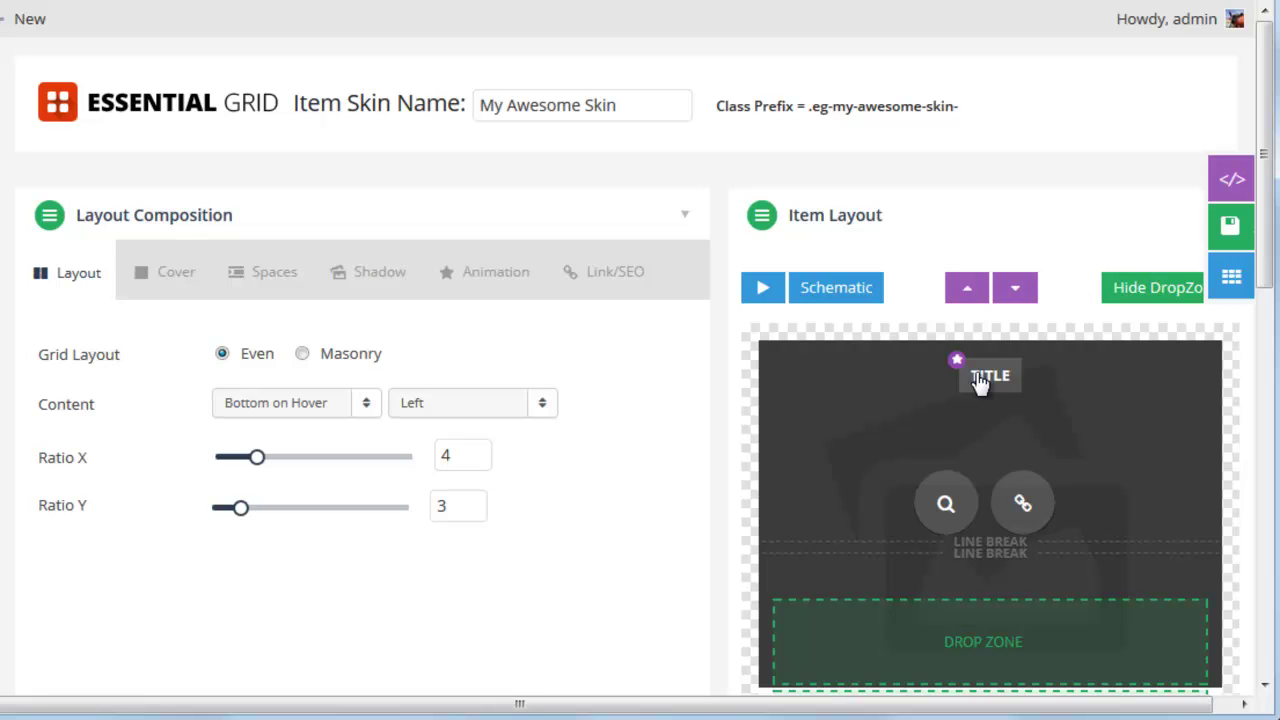
pyautogui.scroll(-6, 532, 442)
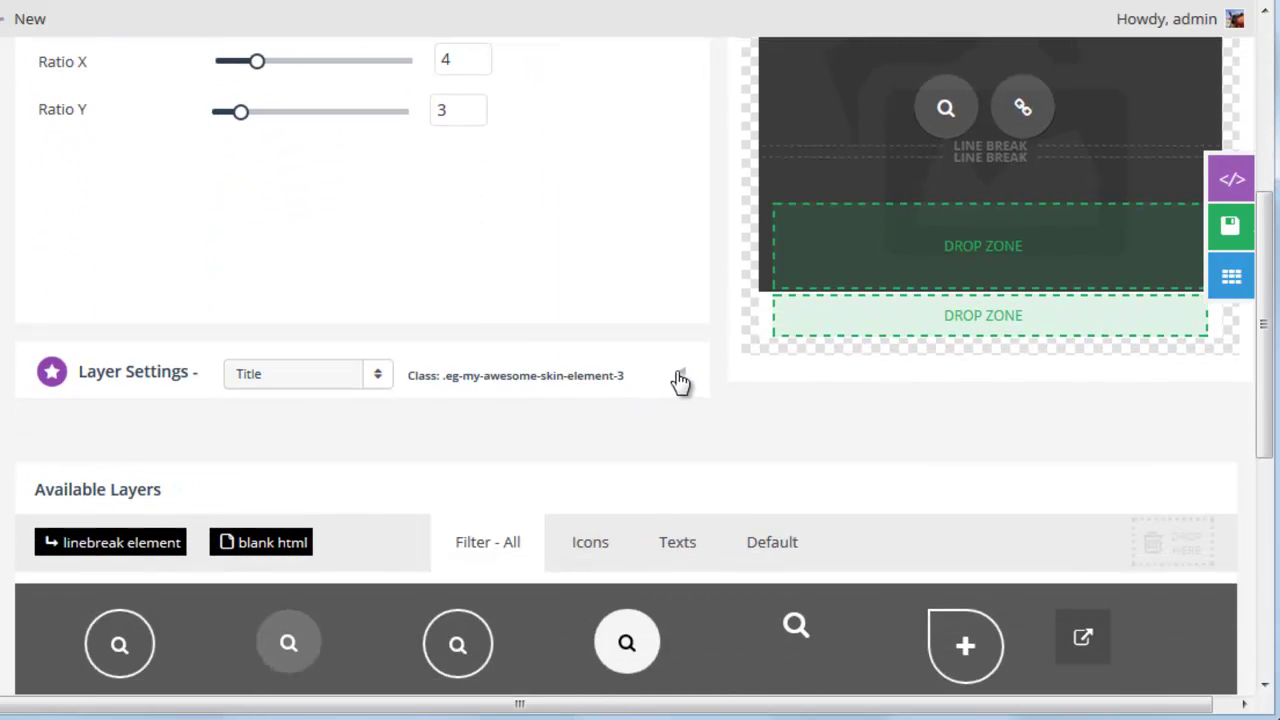
pyautogui.click(680, 381)
pyautogui.scroll(5, 662, 366)
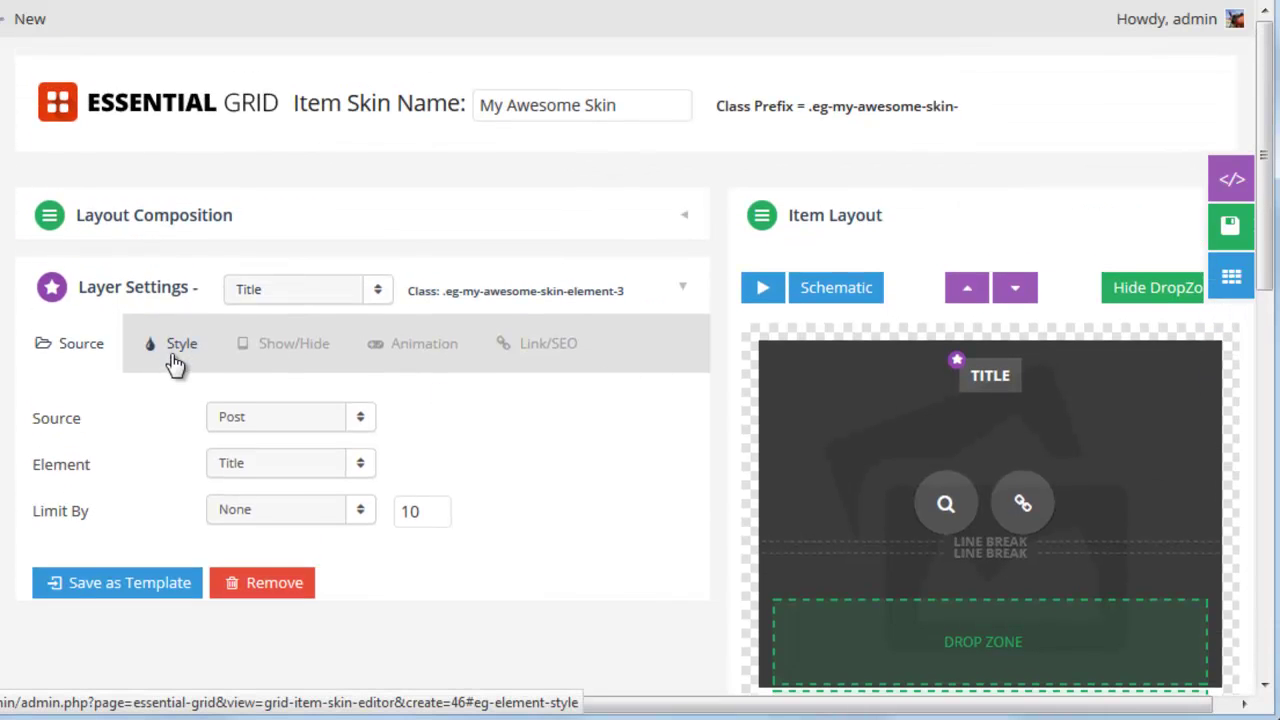
# Give the Title layer block display, 0 top margin, left text alignment and 0 left padding
pyautogui.click(170, 343)
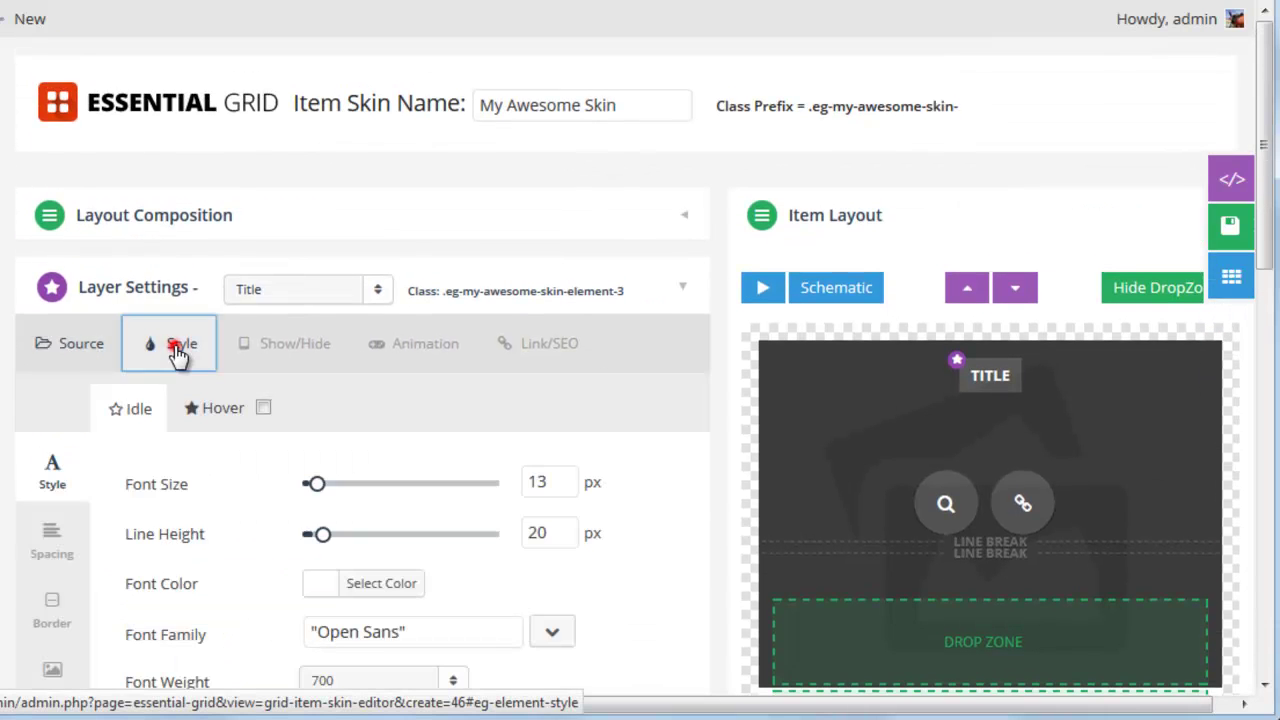
pyautogui.scroll(-3, 337, 389)
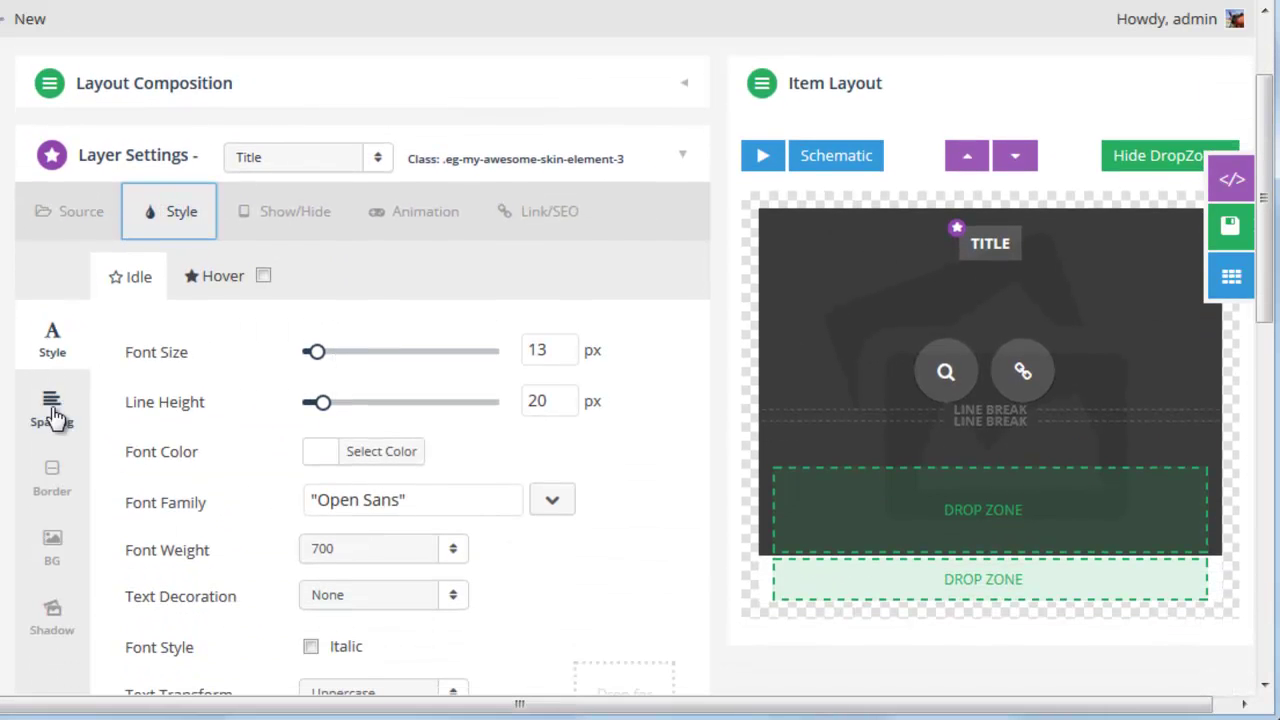
pyautogui.click(52, 410)
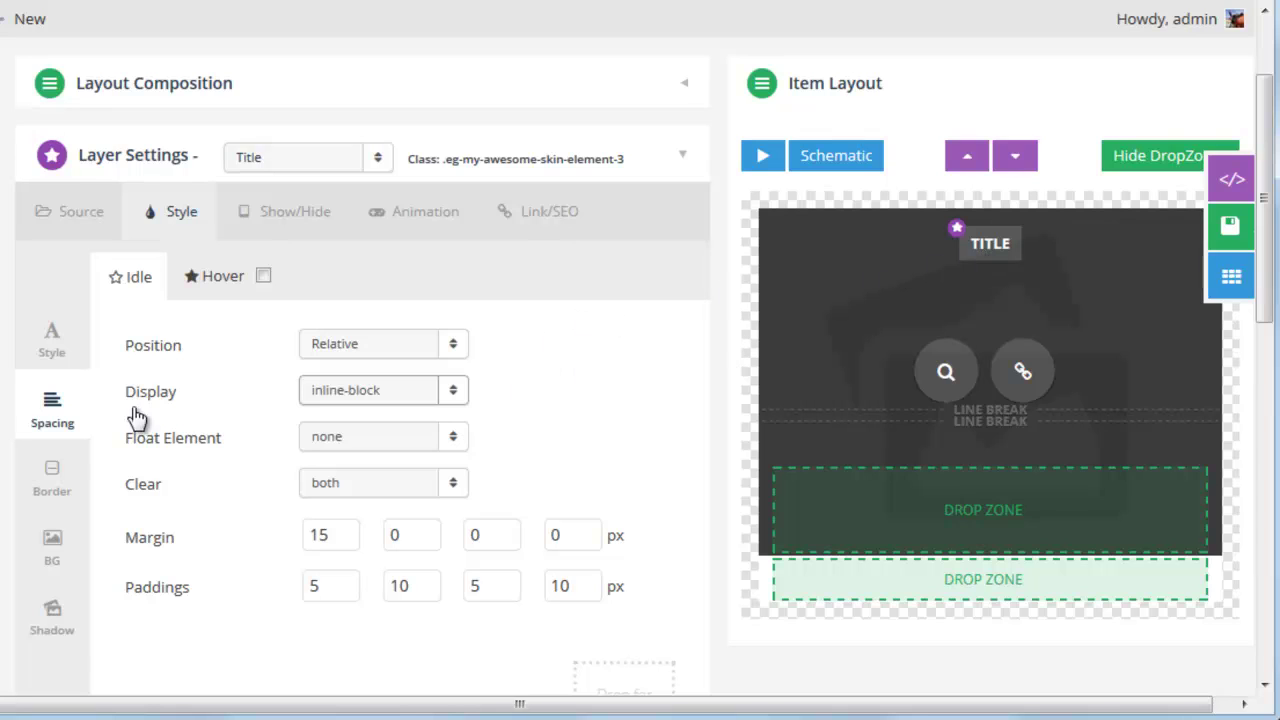
pyautogui.click(378, 392)
pyautogui.click(328, 420)
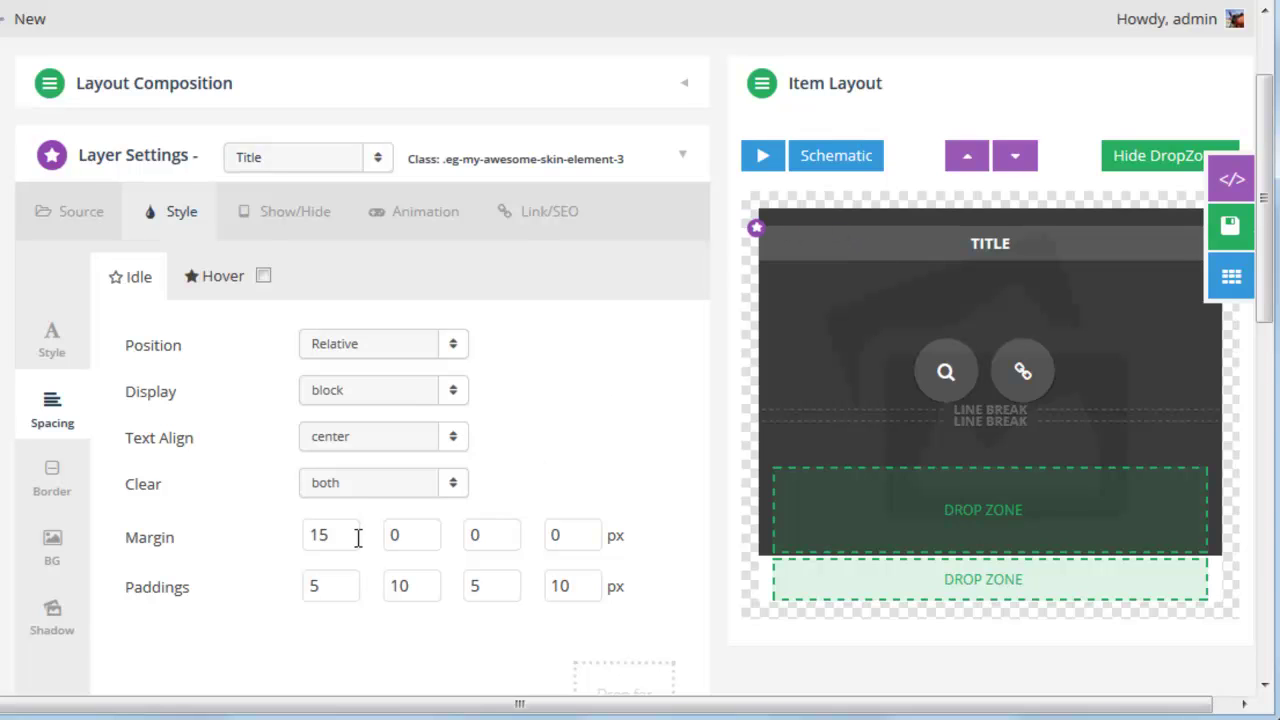
pyautogui.moveTo(334, 536); pyautogui.dragTo(251, 530)
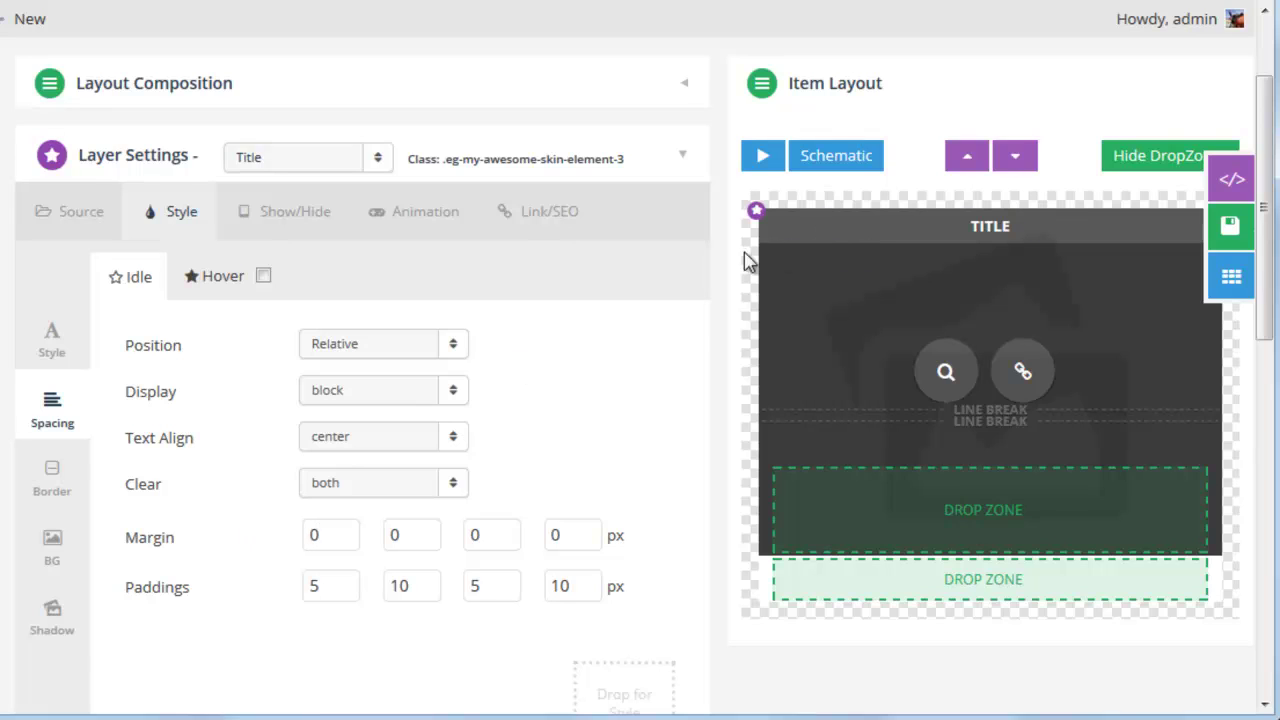
pyautogui.click(376, 442)
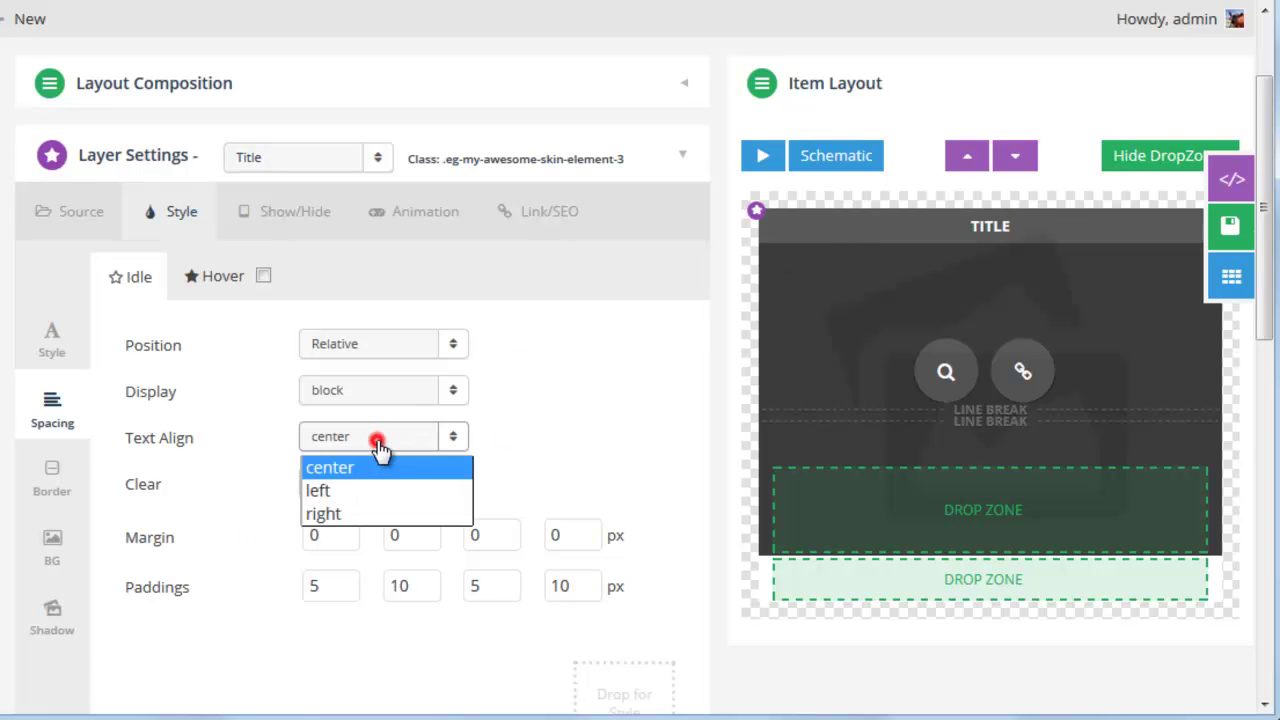
pyautogui.click(341, 494)
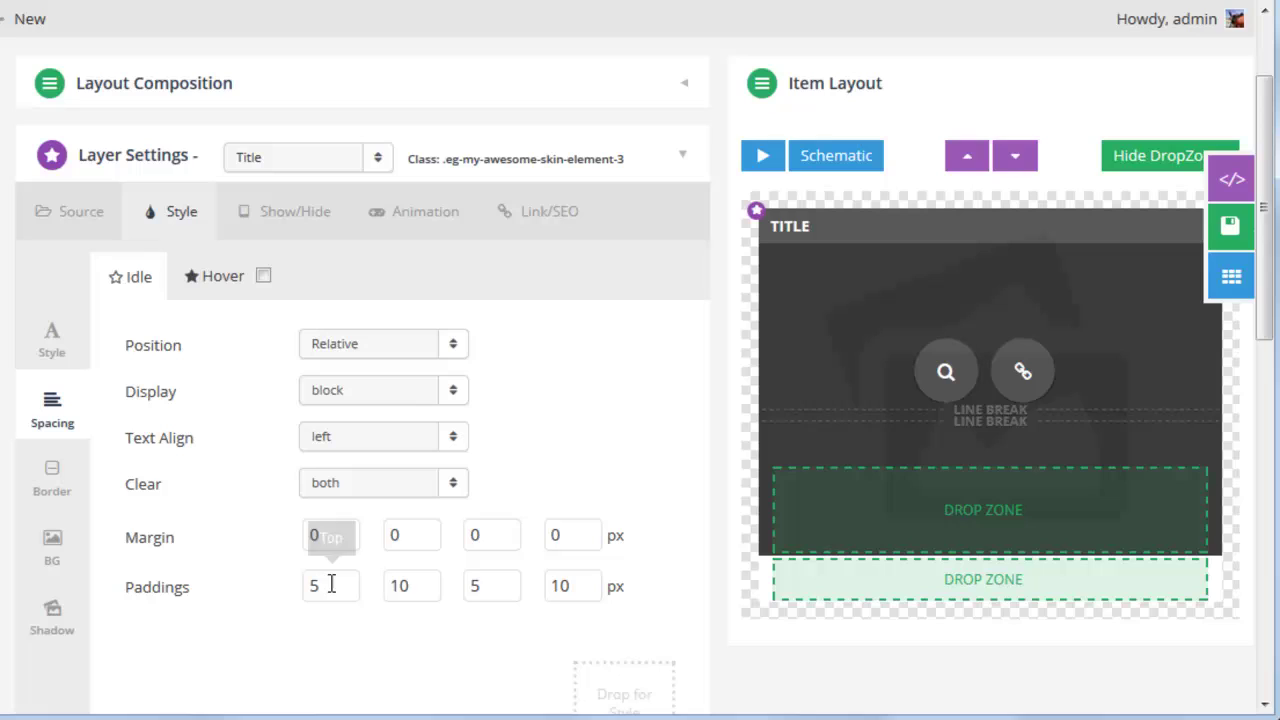
pyautogui.doubleClick(579, 586)
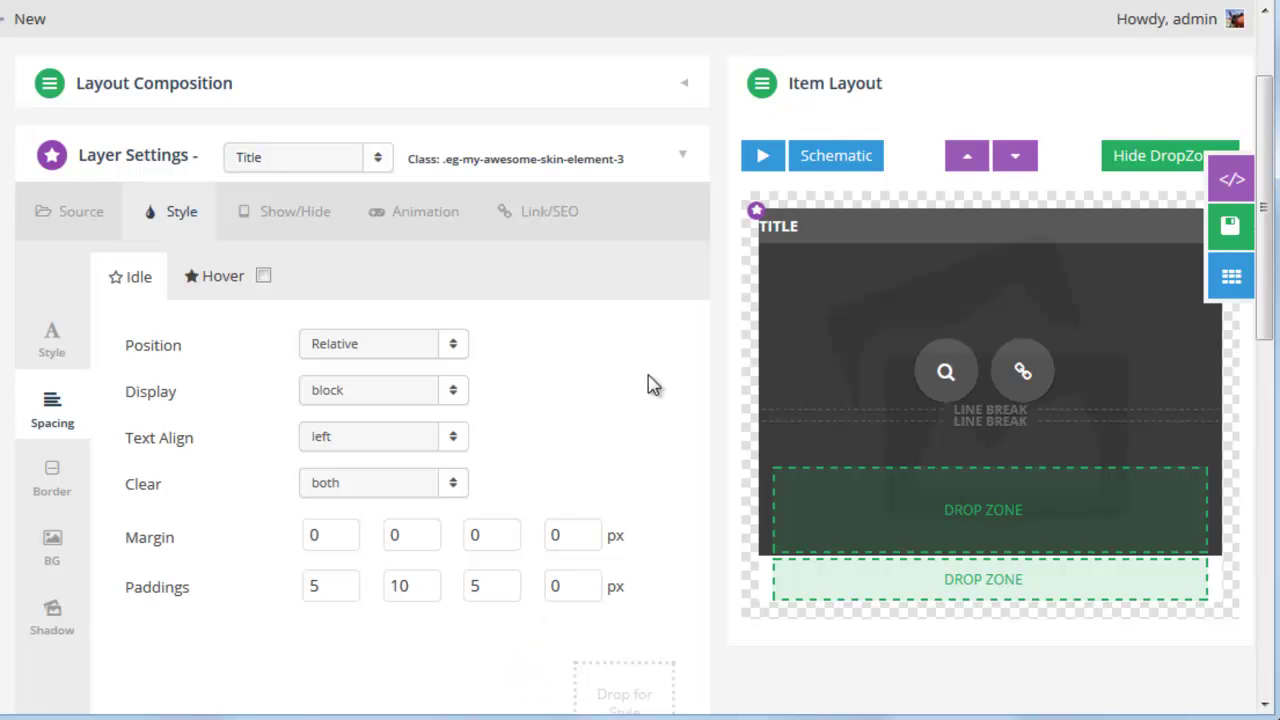
# Drag the Black Thin Capital 12px layer from Available Layers to just below the Title
pyautogui.scroll(-3, 674, 423)
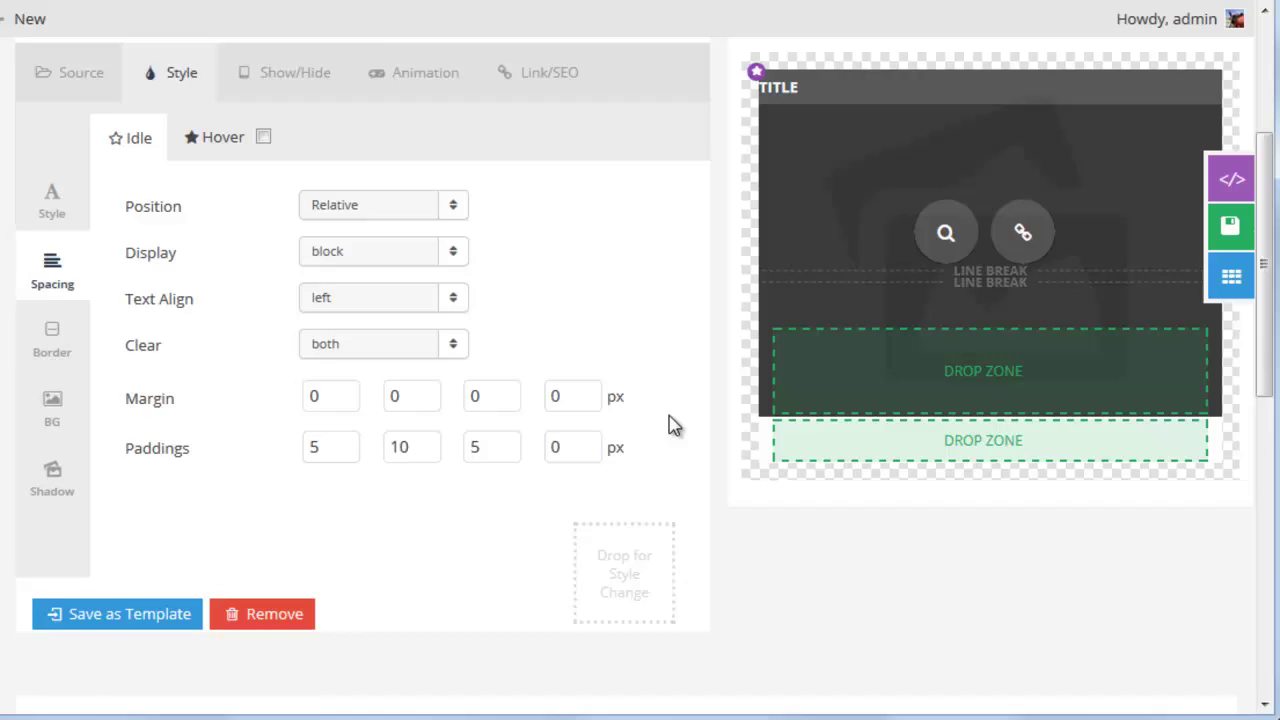
pyautogui.scroll(-5, 674, 425)
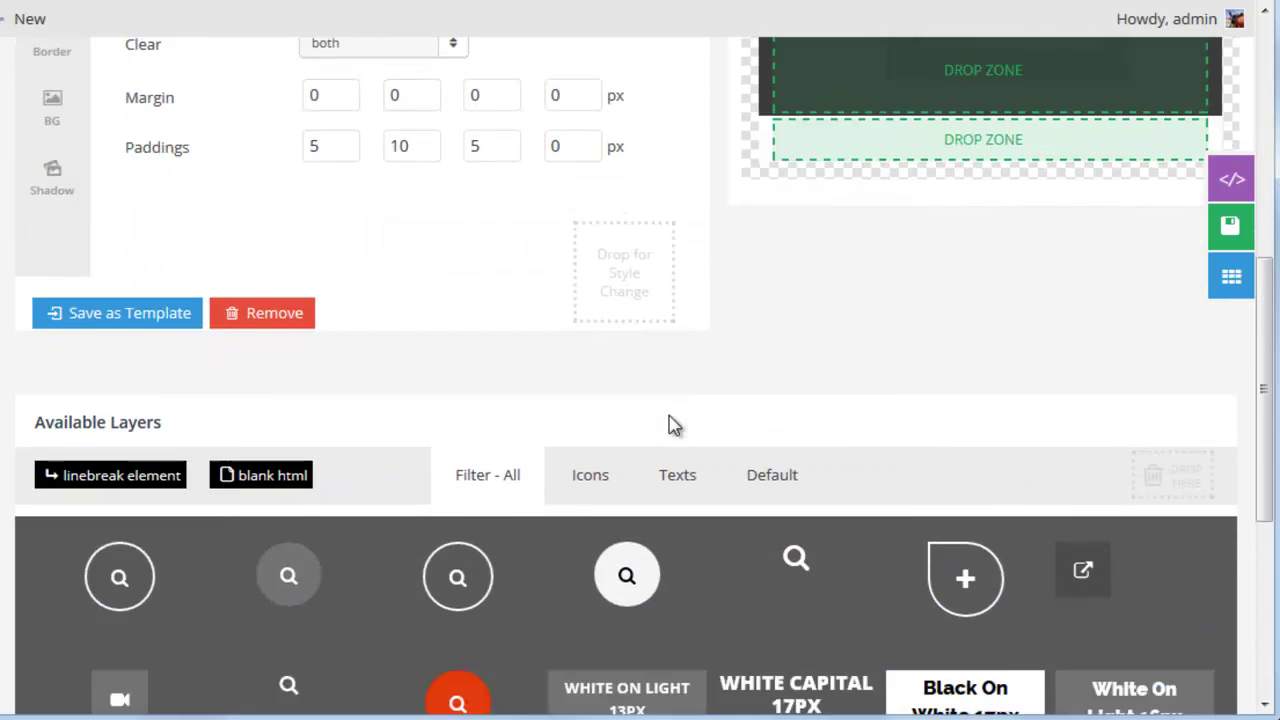
pyautogui.scroll(-2, 672, 425)
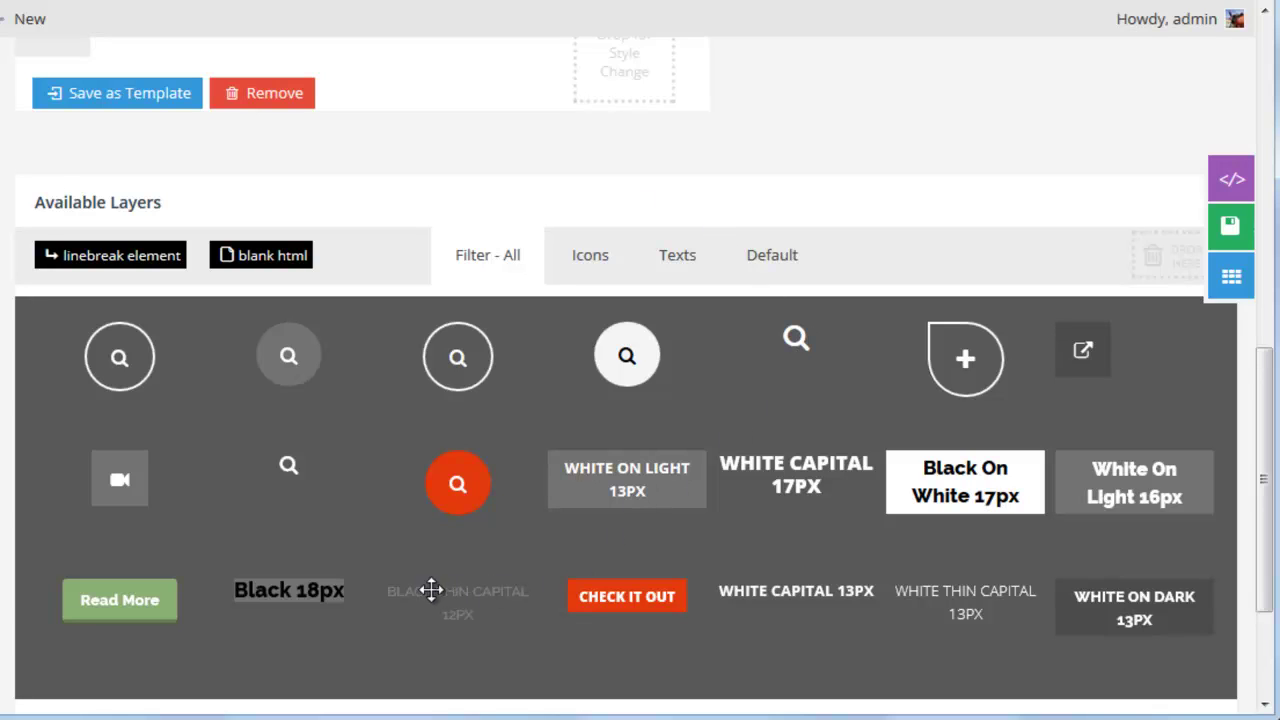
pyautogui.moveTo(446, 590); pyautogui.dragTo(845, 257)
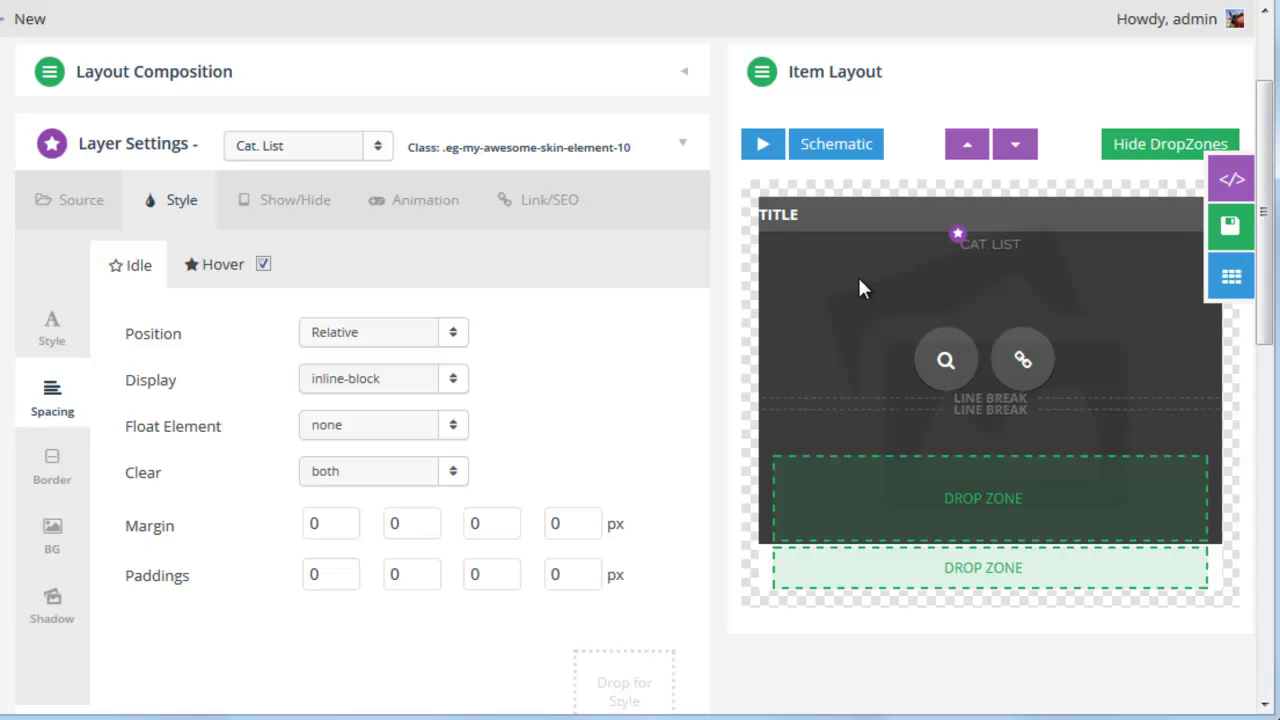
# Set the new layer's source element to Date, displayed as a block with left-aligned text
pyautogui.click(72, 205)
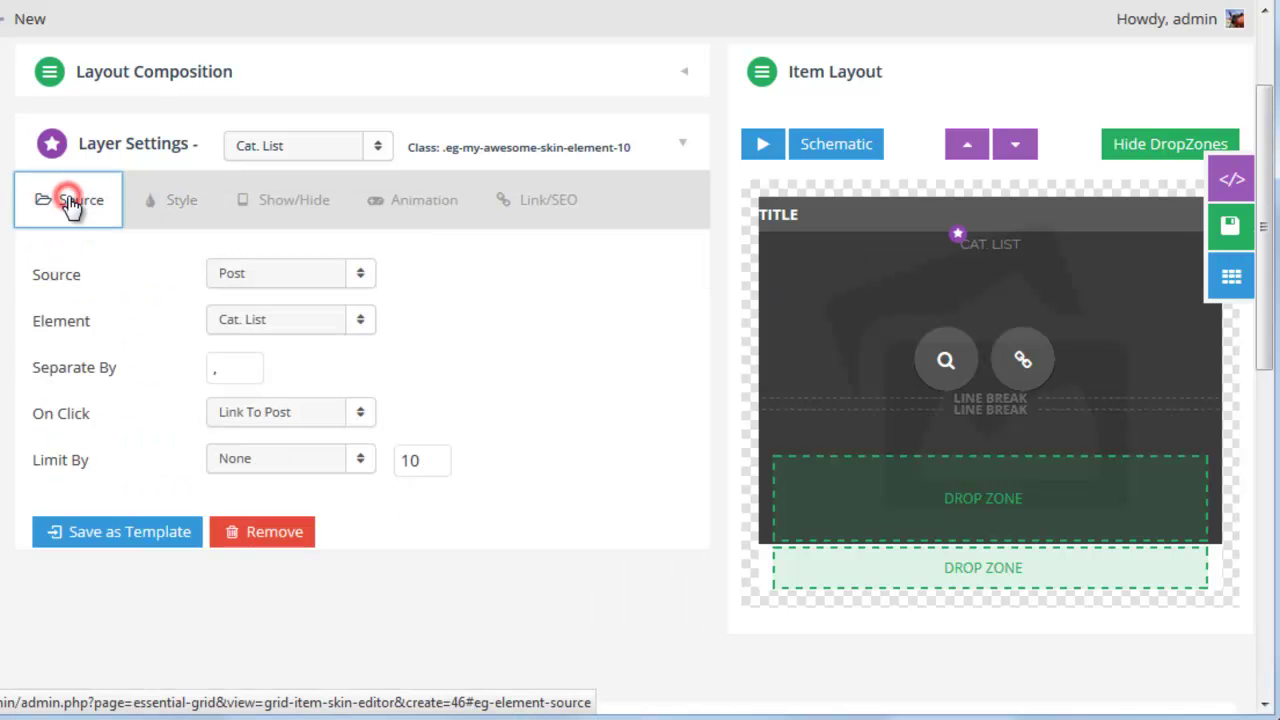
pyautogui.click(316, 333)
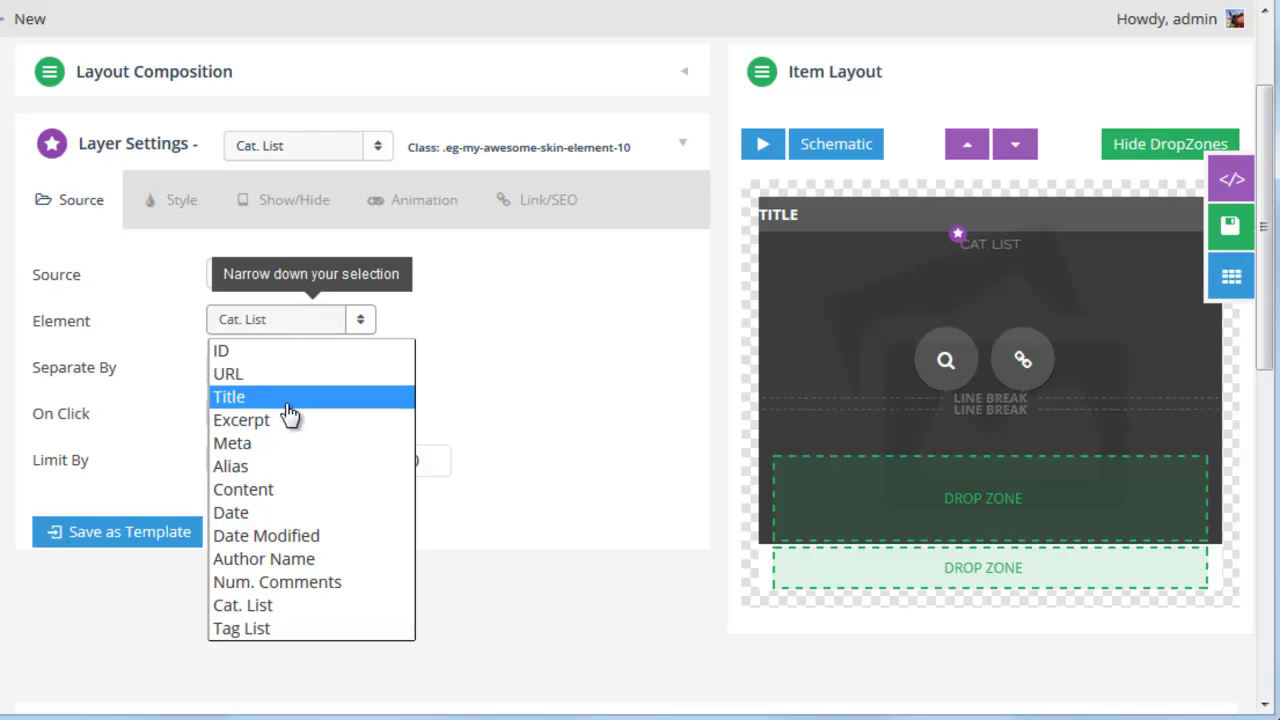
pyautogui.click(262, 512)
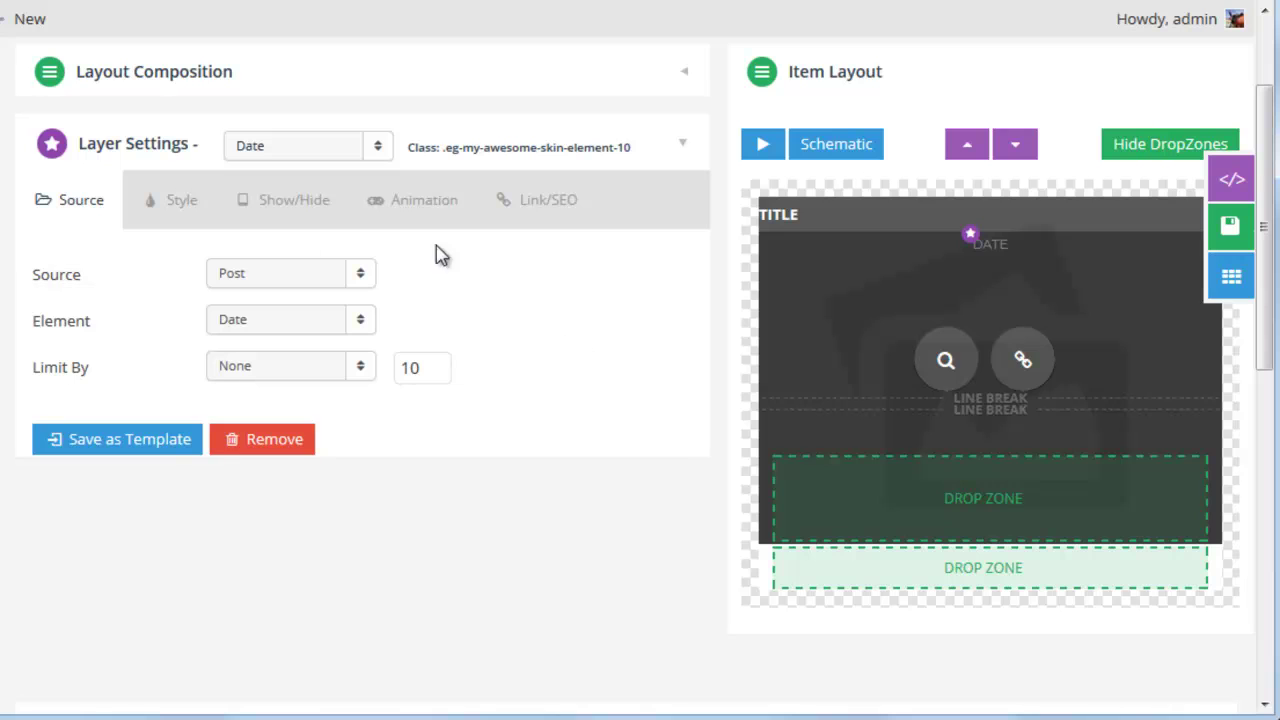
pyautogui.click(182, 208)
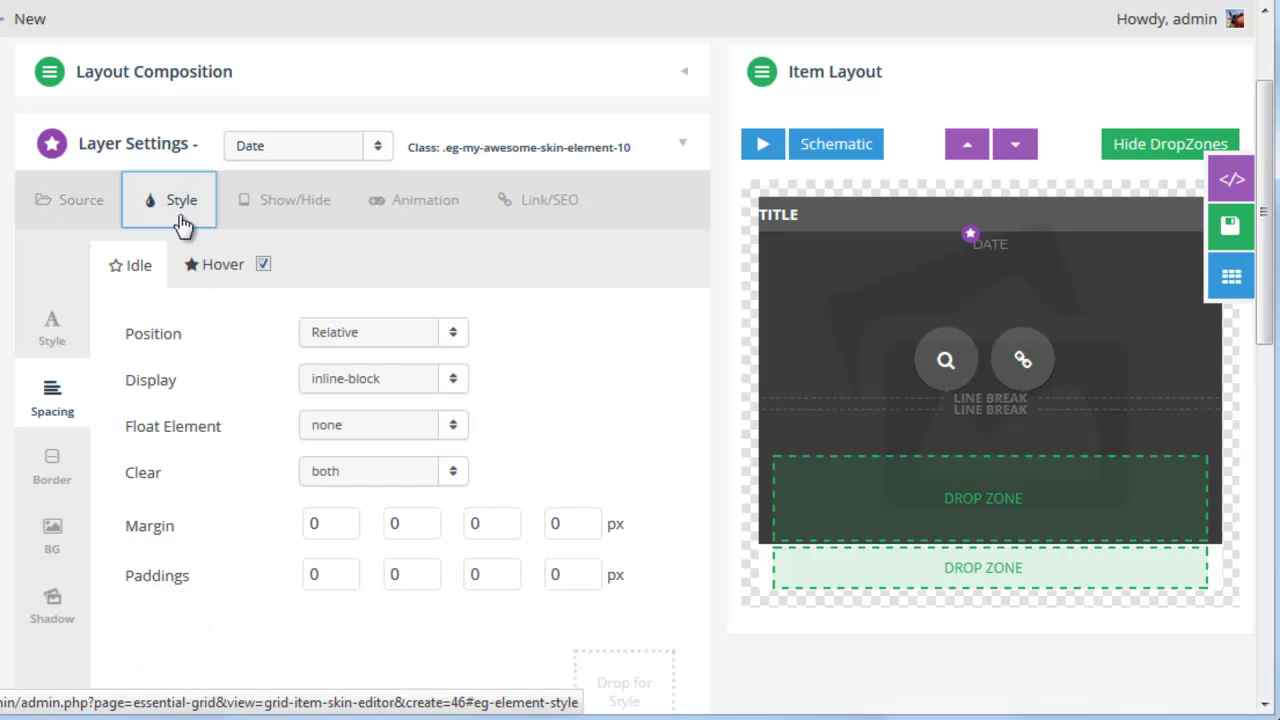
pyautogui.click(350, 382)
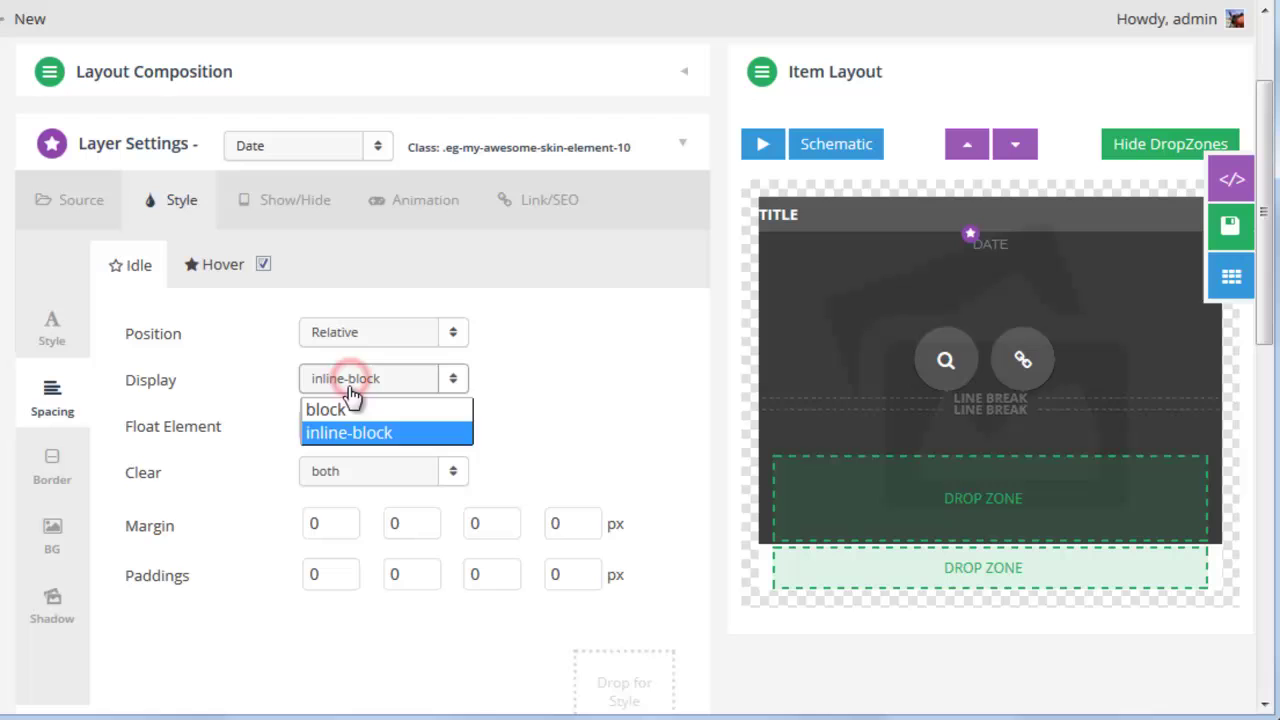
pyautogui.click(335, 410)
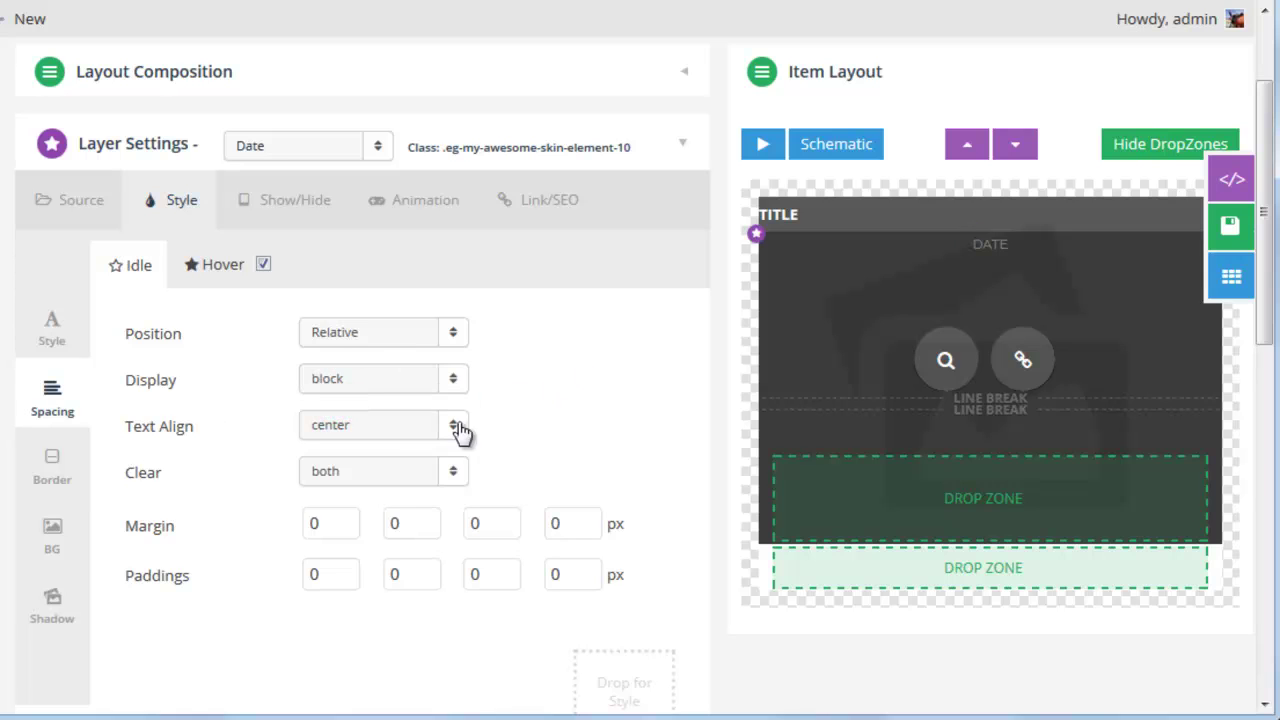
pyautogui.click(334, 427)
pyautogui.click(329, 477)
# Filter Available Layers to Texts and drop the Black Capital 13px layer into the Item Layout
pyautogui.scroll(-5, 716, 406)
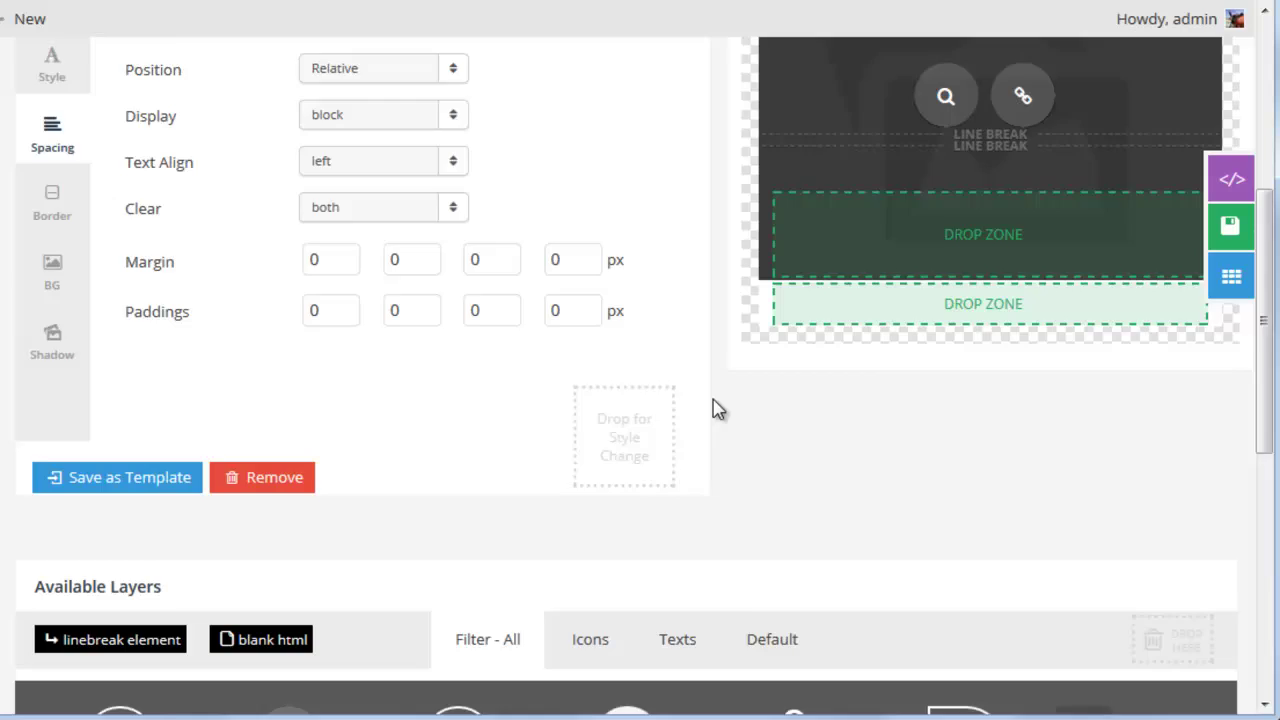
pyautogui.scroll(-6, 716, 408)
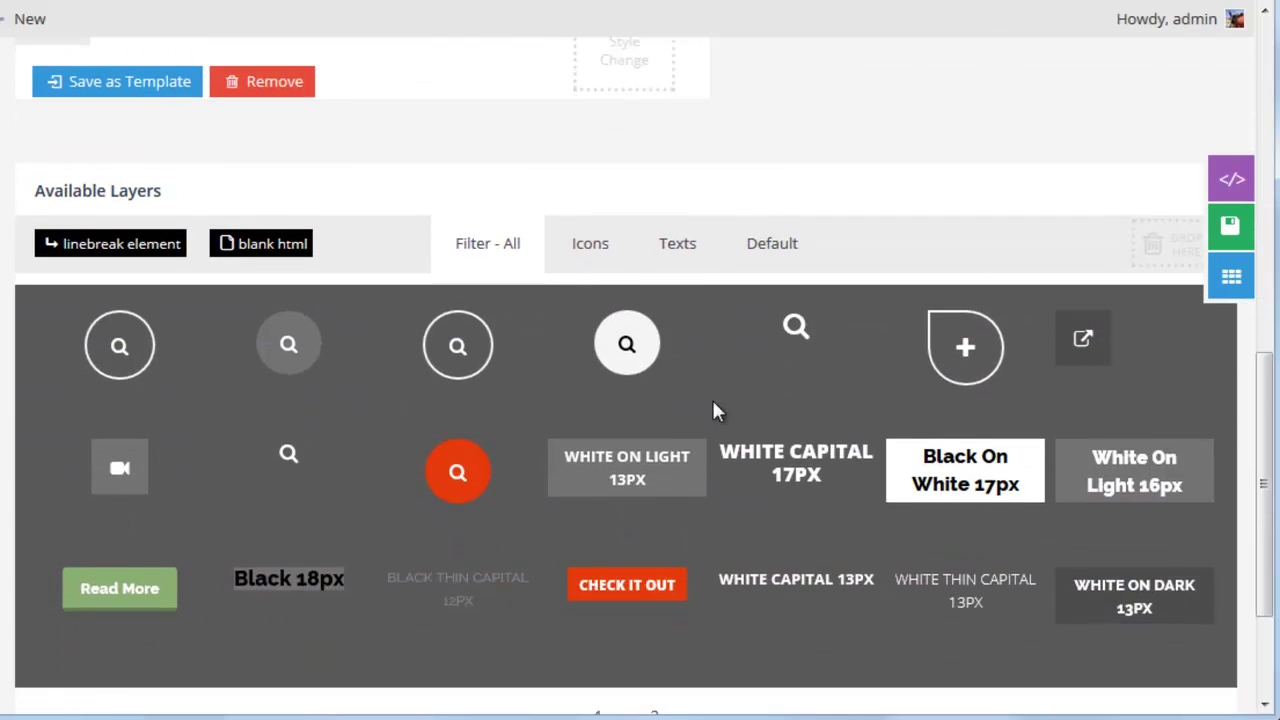
pyautogui.click(684, 249)
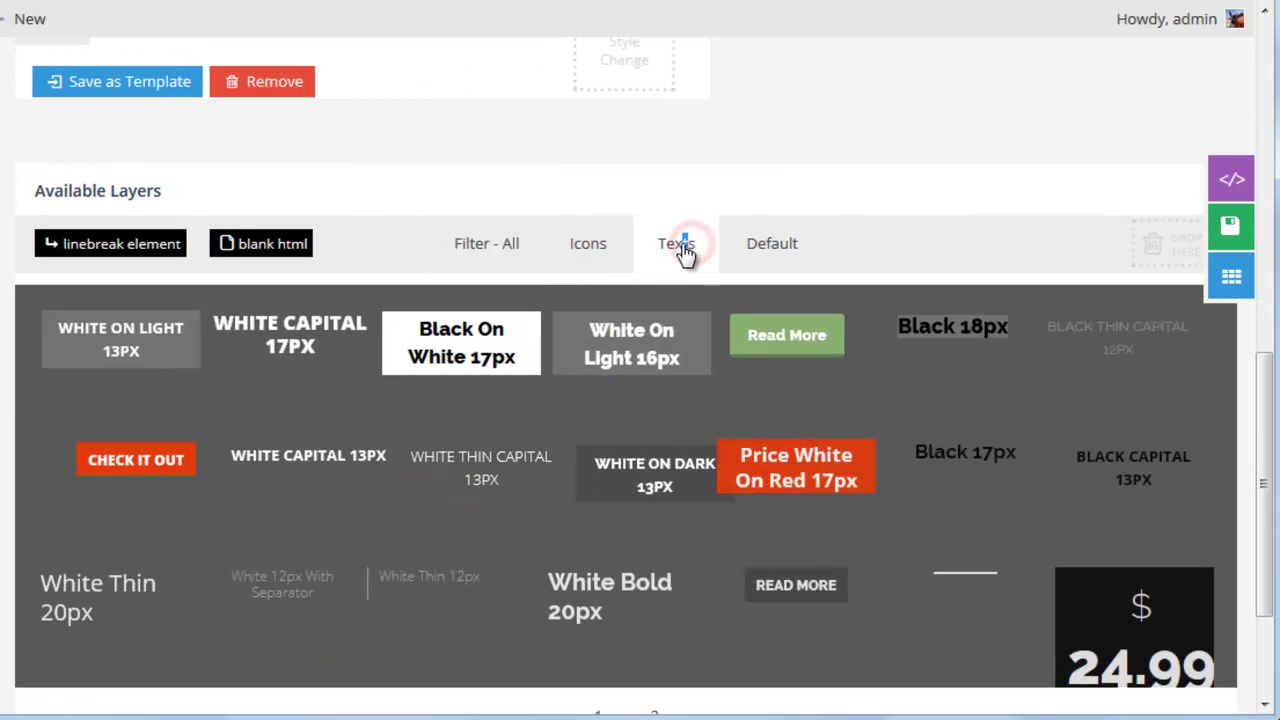
pyautogui.scroll(2, 585, 543)
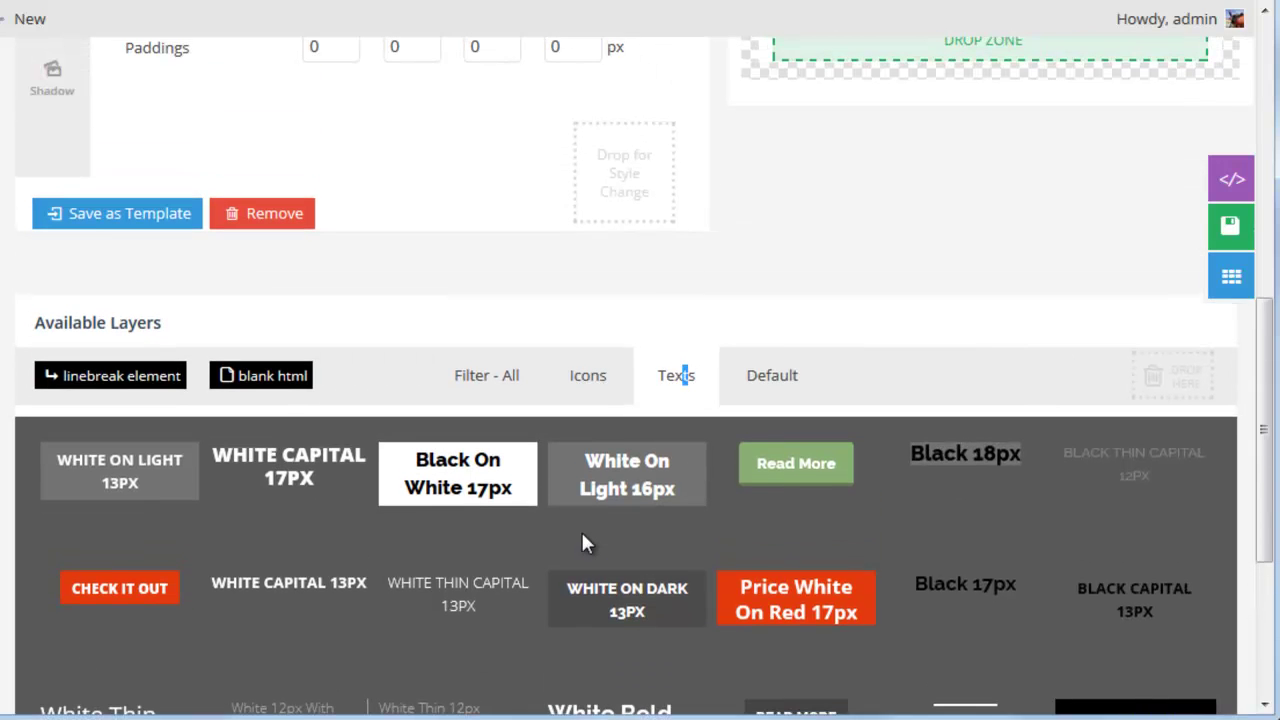
pyautogui.moveTo(1118, 592); pyautogui.dragTo(985, 20)
pyautogui.scroll(3, 980, 70)
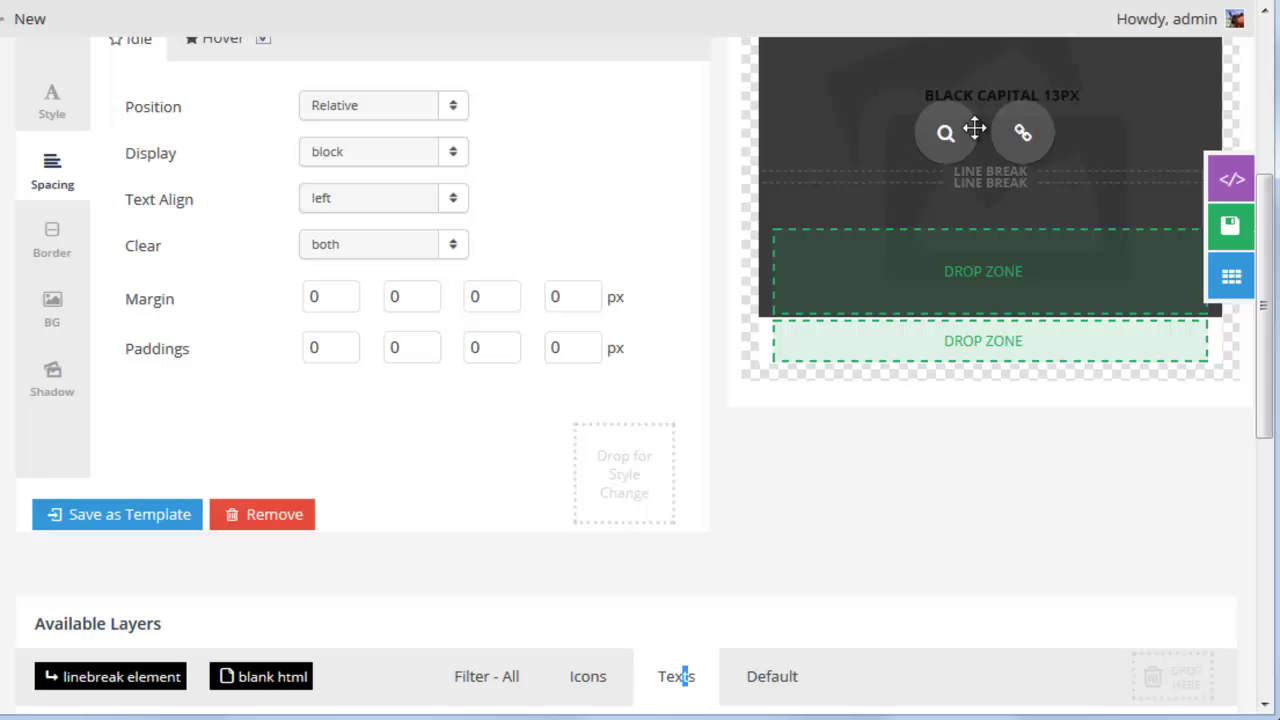
pyautogui.moveTo(972, 297); pyautogui.dragTo(917, 294)
pyautogui.scroll(4, 790, 330)
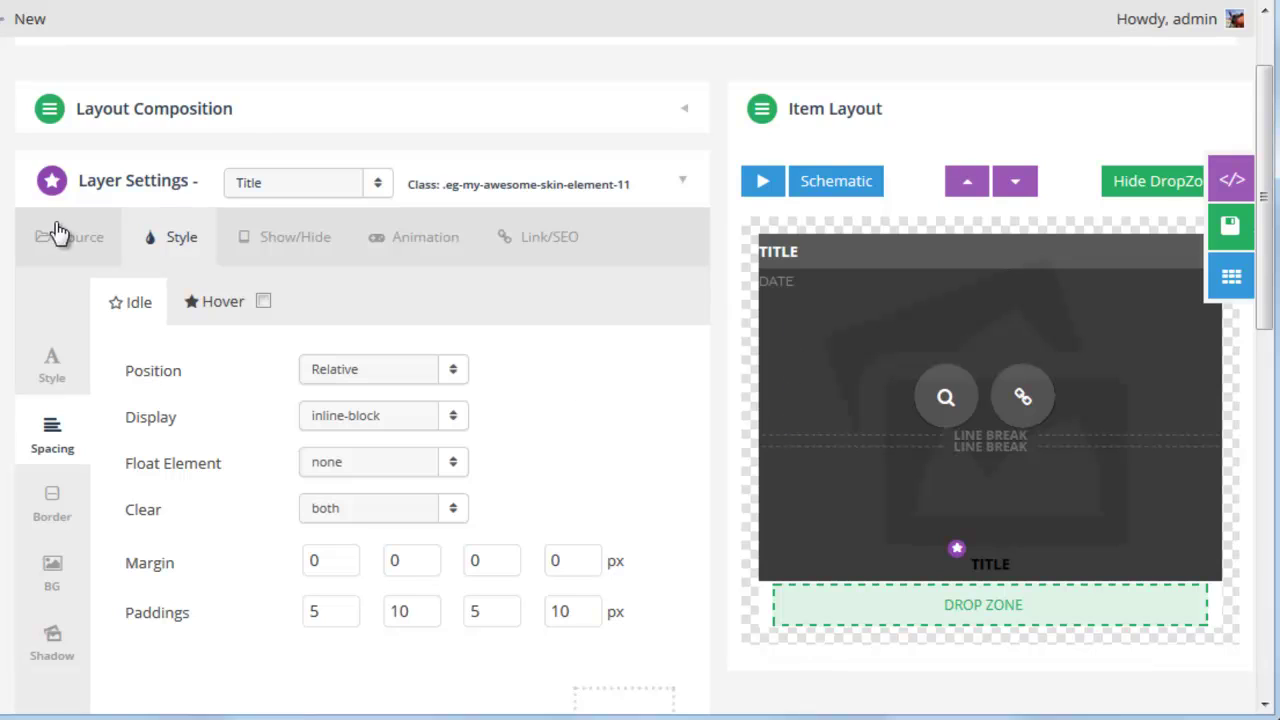
# Set the new Title layer's Display to block and Text Align to left
pyautogui.click(365, 422)
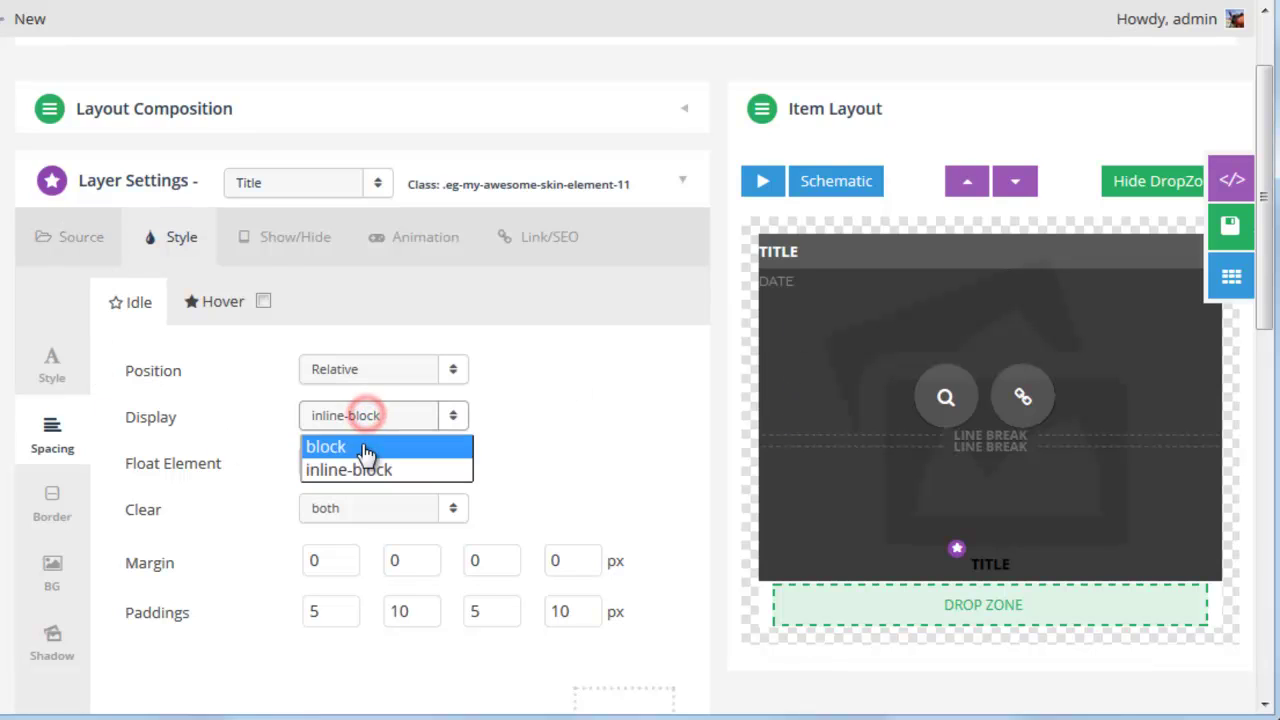
pyautogui.click(363, 444)
pyautogui.click(345, 465)
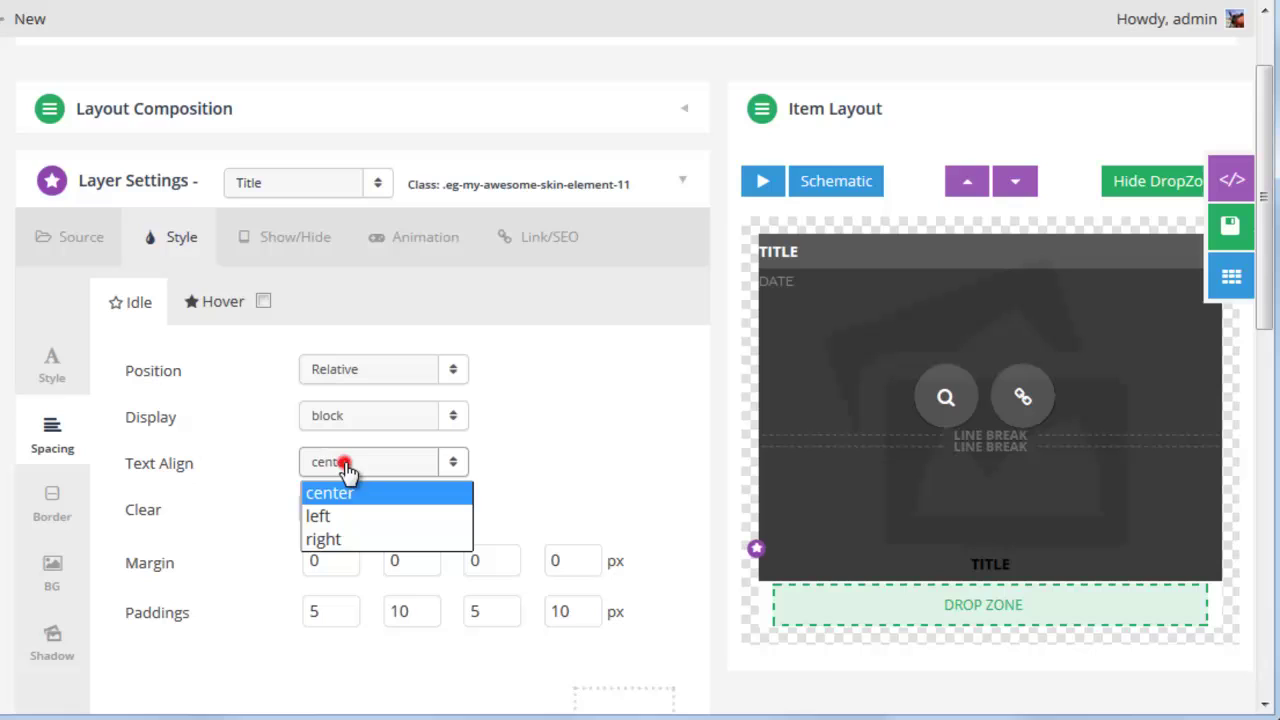
pyautogui.click(335, 514)
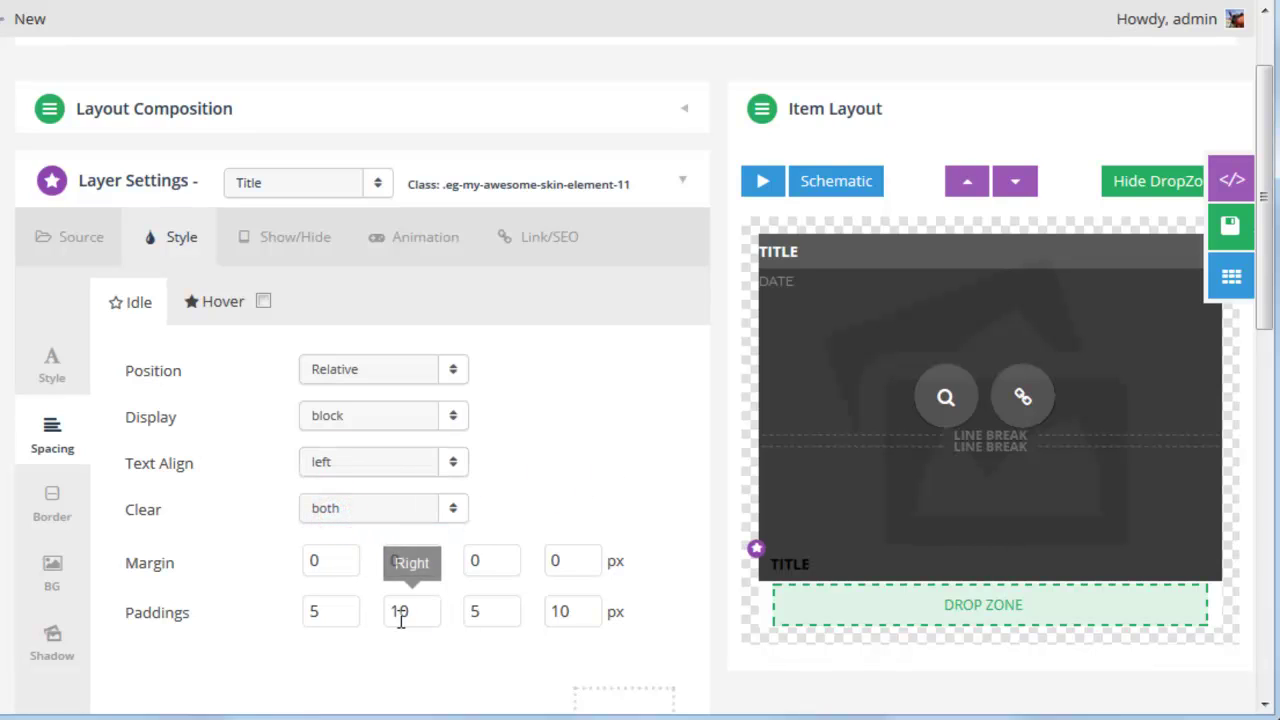
# Change the Title layer's left padding from 10 to 0
pyautogui.click(491, 609)
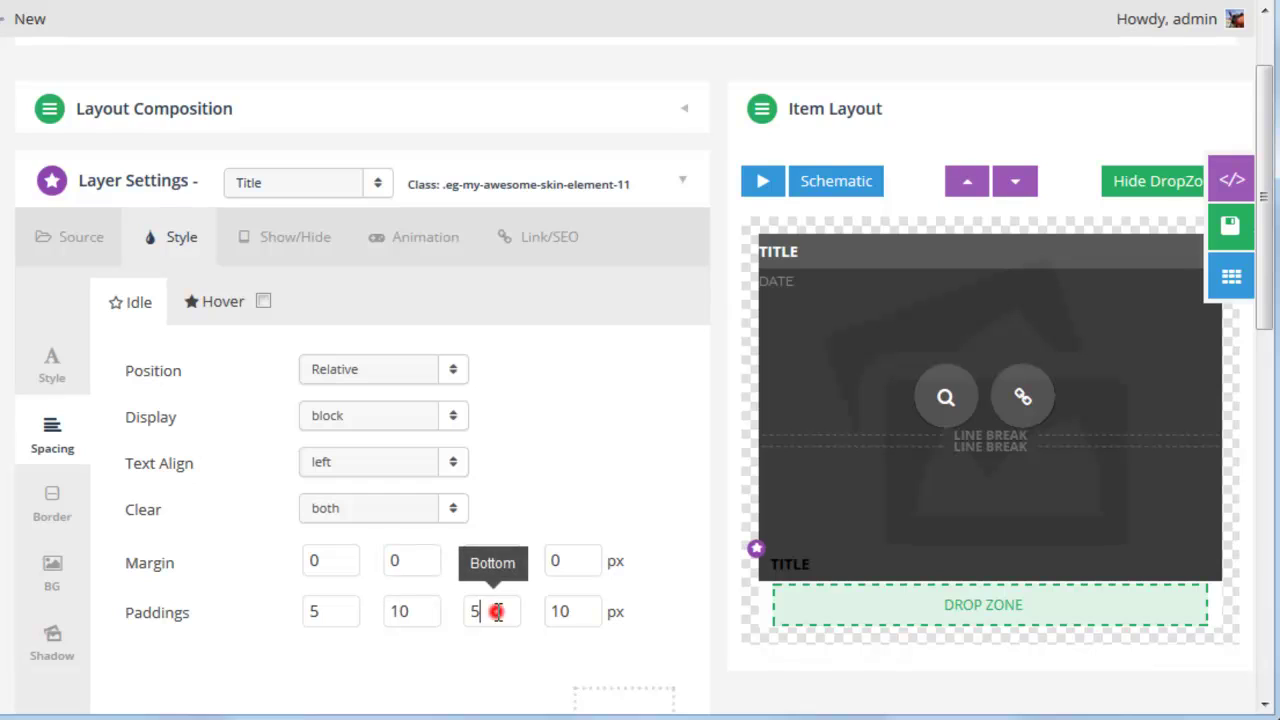
pyautogui.click(556, 611)
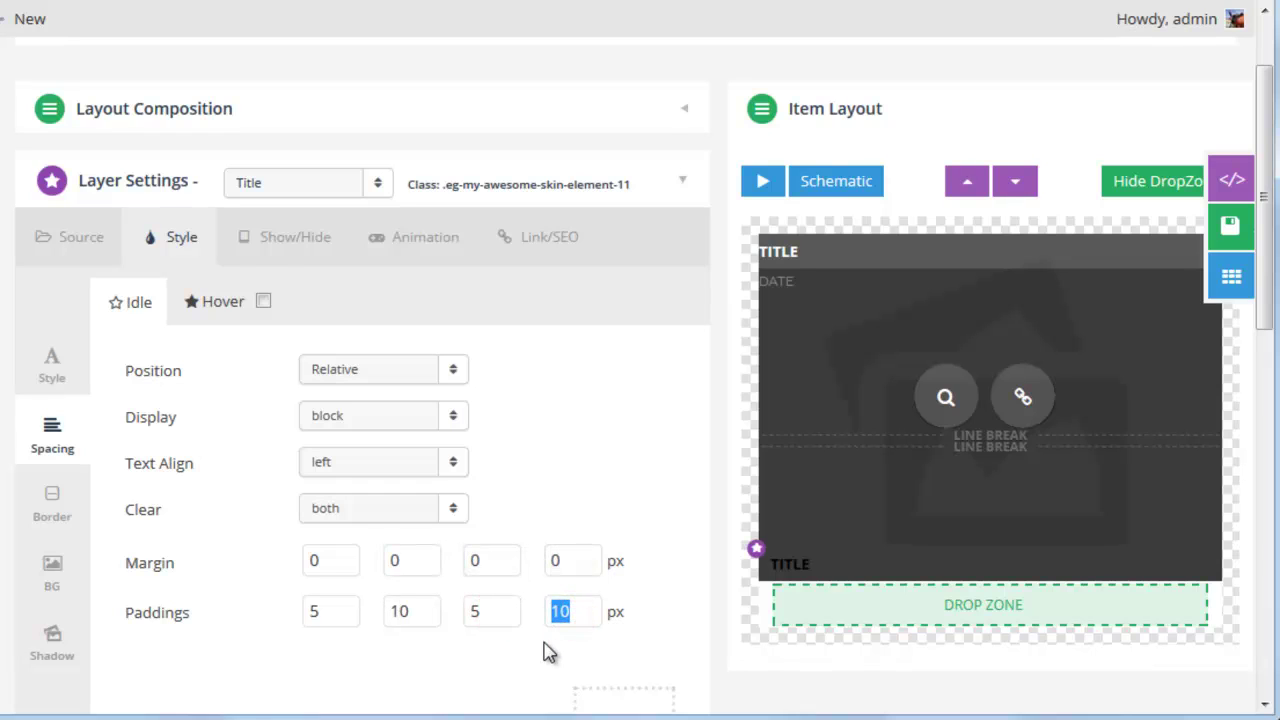
pyautogui.write('0')
pyautogui.click(674, 596)
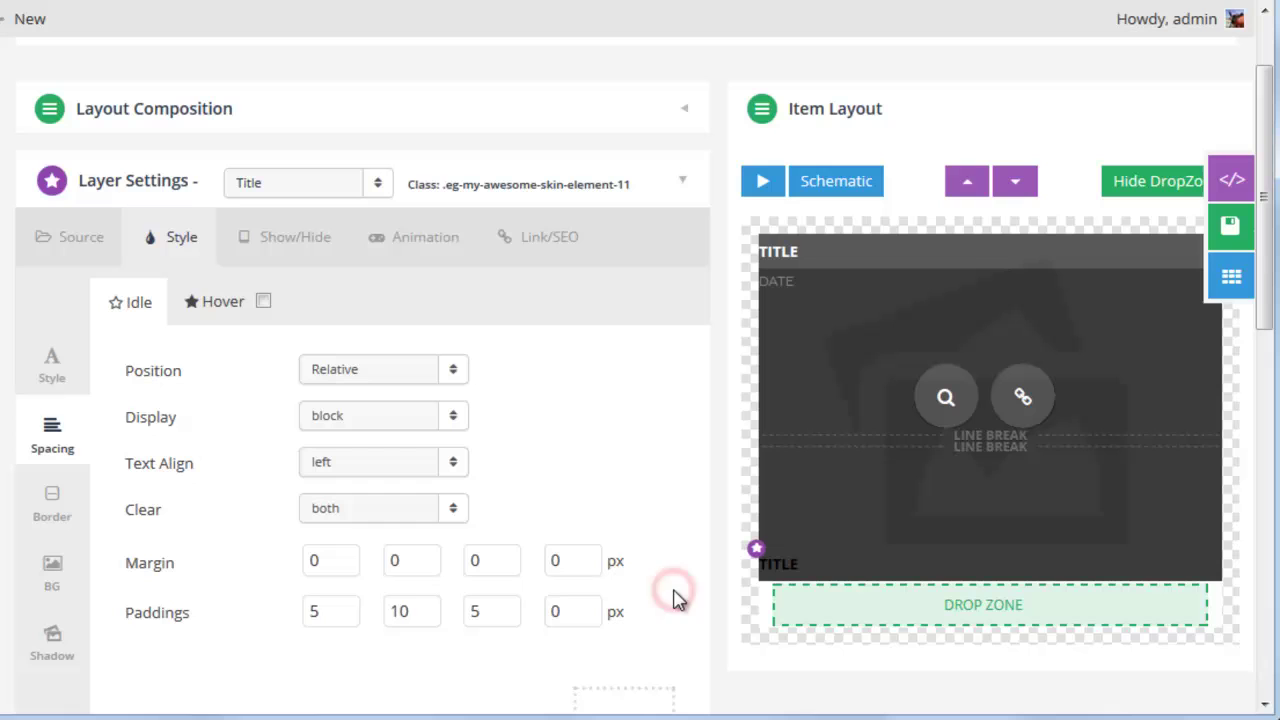
# Set the layer's source element to the post Excerpt
pyautogui.click(75, 236)
pyautogui.click(290, 358)
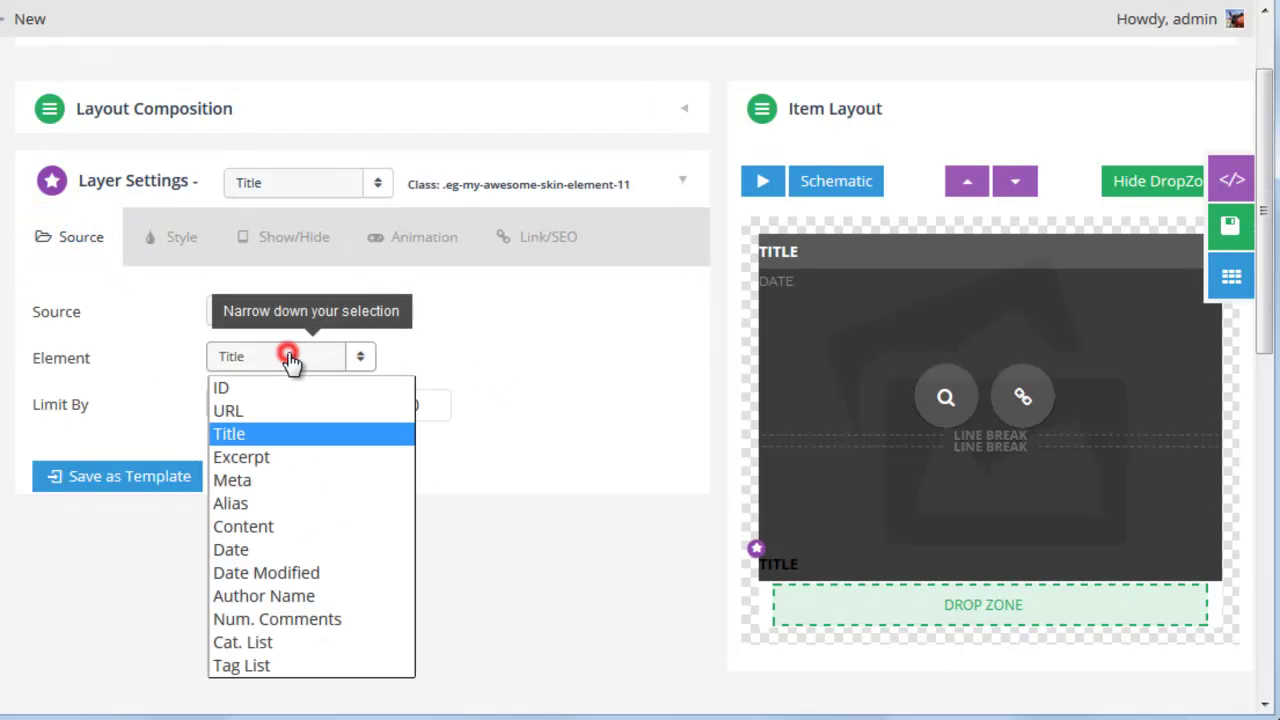
pyautogui.click(268, 456)
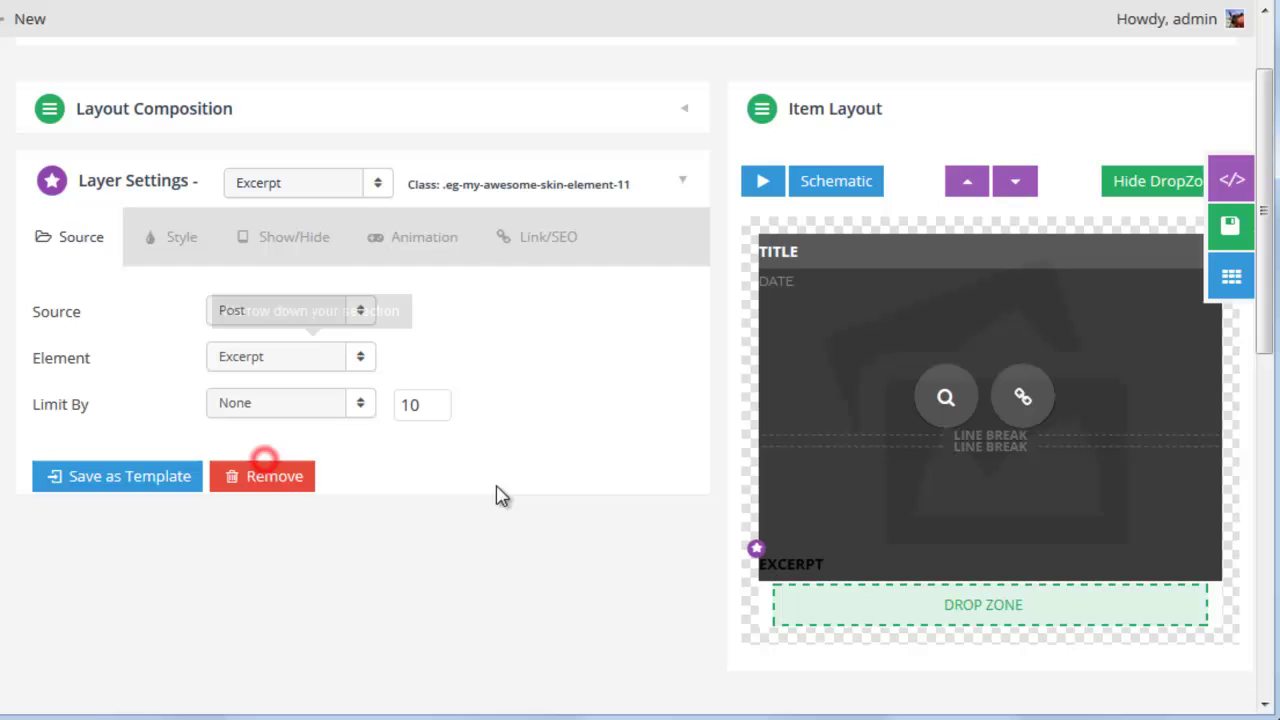
# Limit the excerpt length by words to 20
pyautogui.click(252, 404)
pyautogui.click(250, 452)
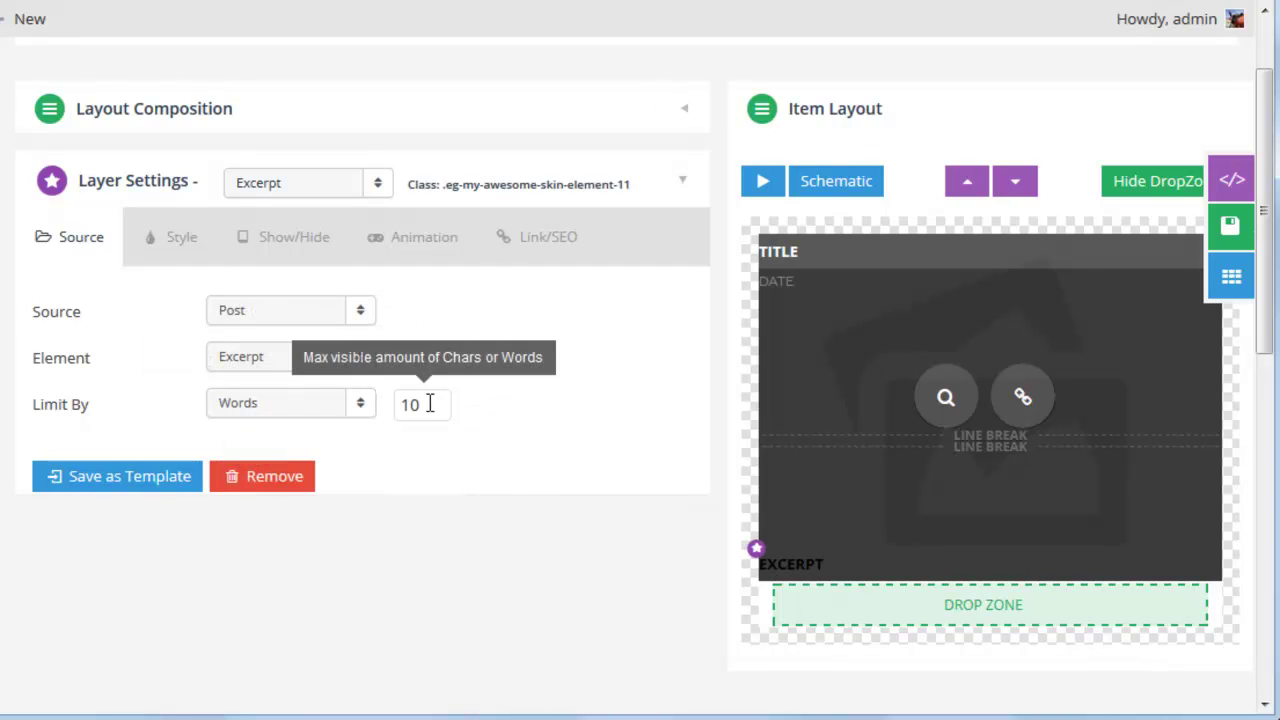
pyautogui.doubleClick(430, 404)
pyautogui.write('2')
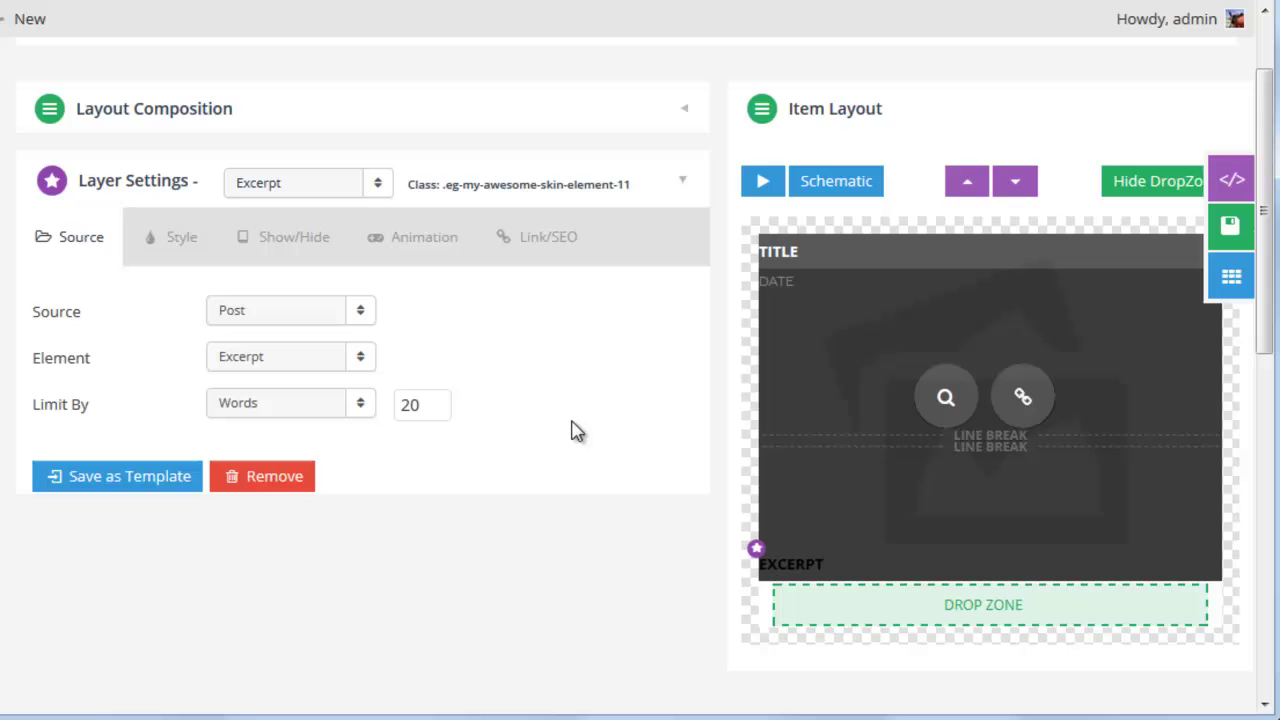
pyautogui.click(572, 424)
pyautogui.scroll(1, 641, 454)
pyautogui.scroll(-1, 641, 454)
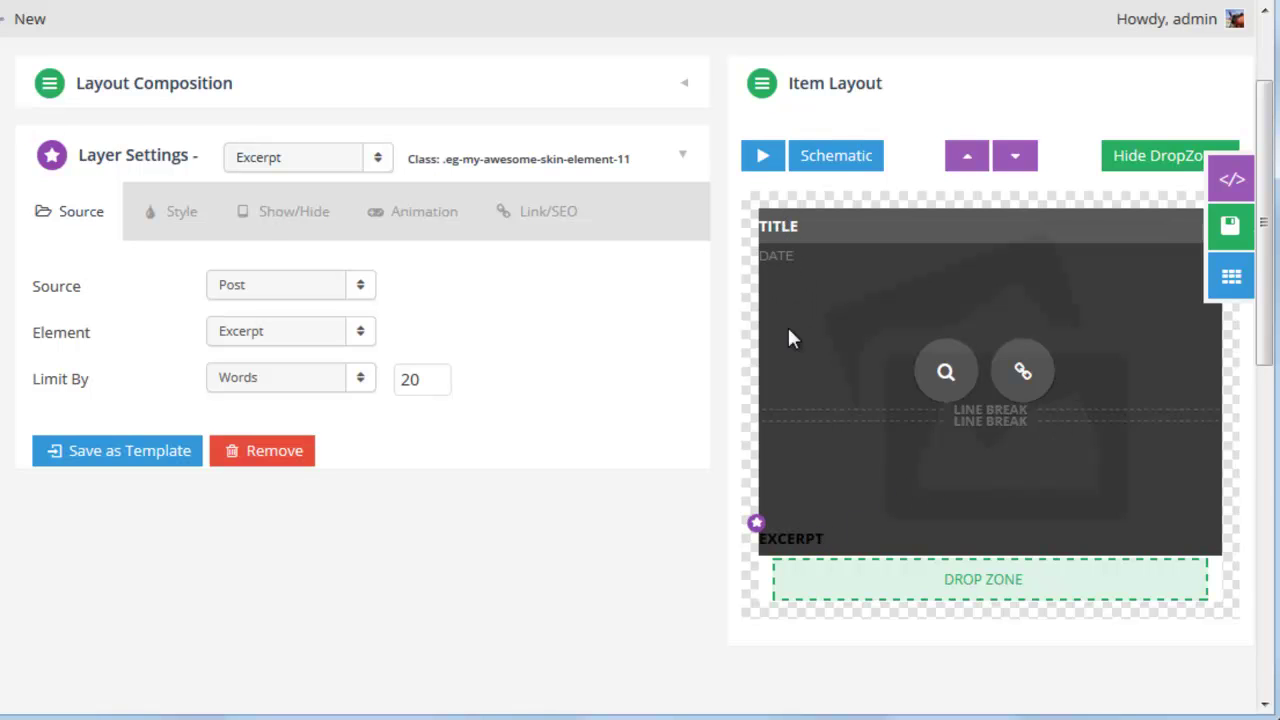
pyautogui.scroll(2, 664, 416)
pyautogui.scroll(-2, 669, 425)
# Set the top Title layer's background alpha to 100 for a fully opaque background
pyautogui.click(779, 229)
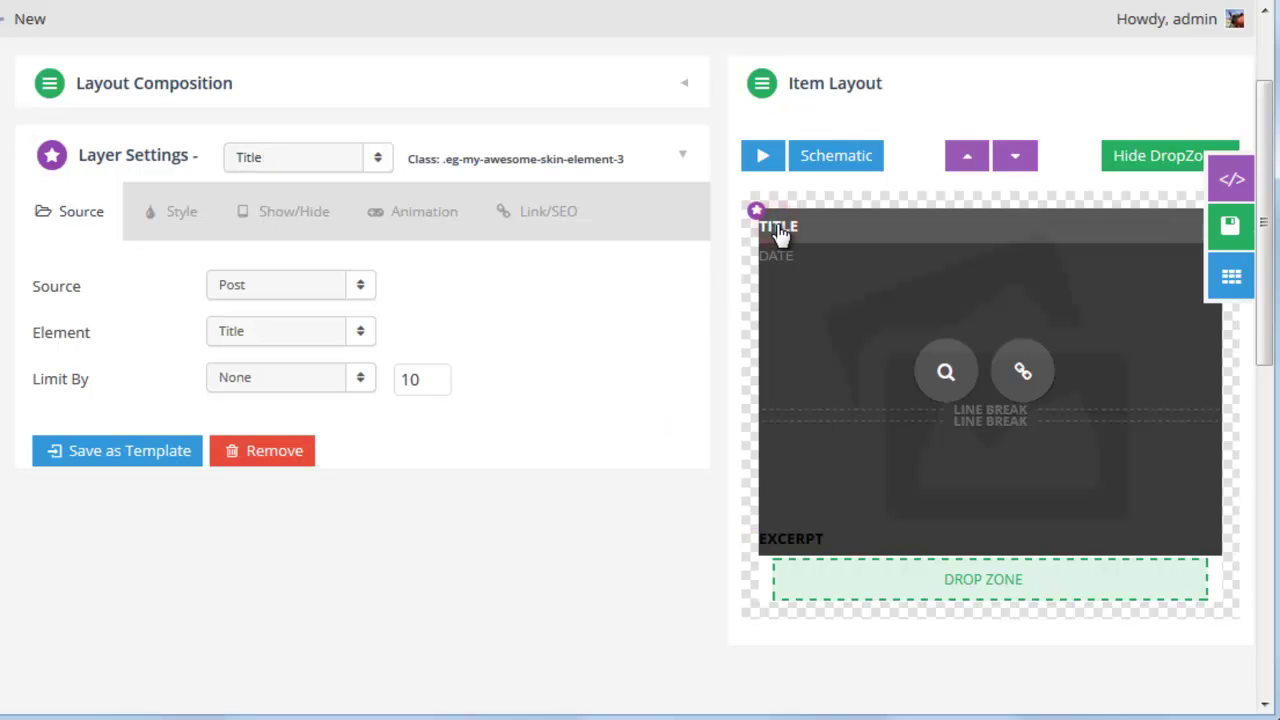
pyautogui.click(172, 220)
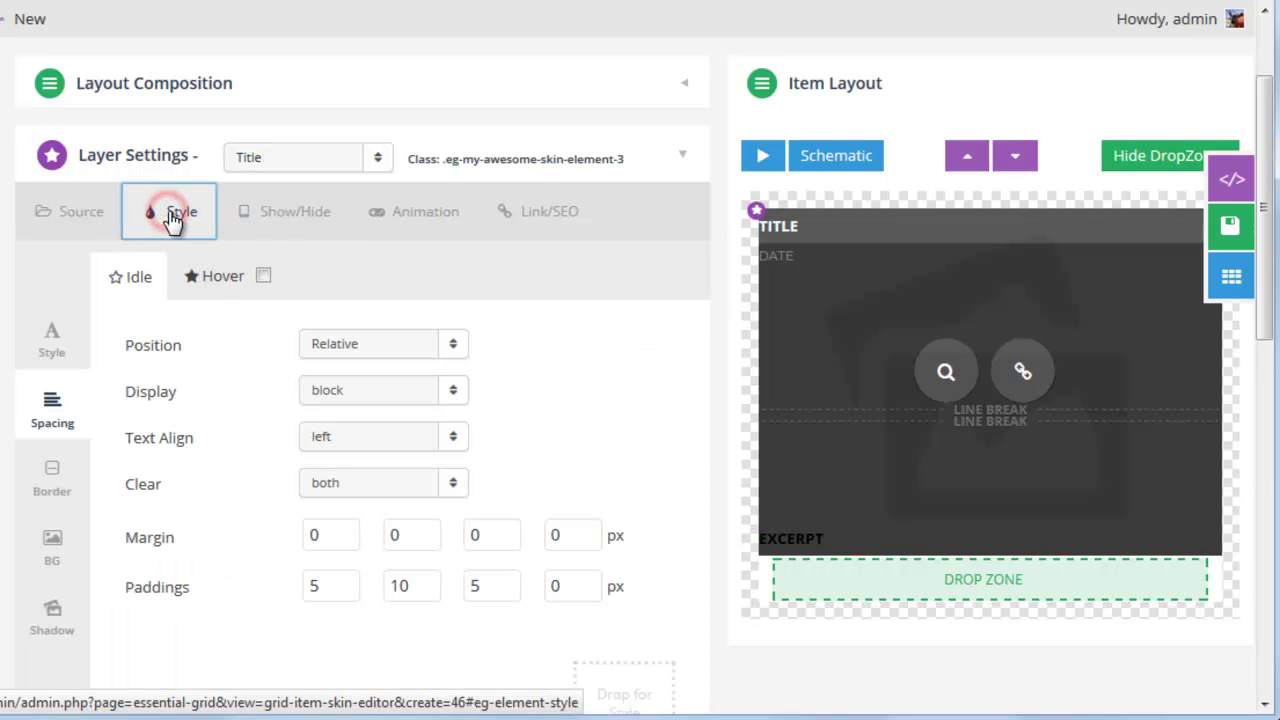
pyautogui.click(50, 555)
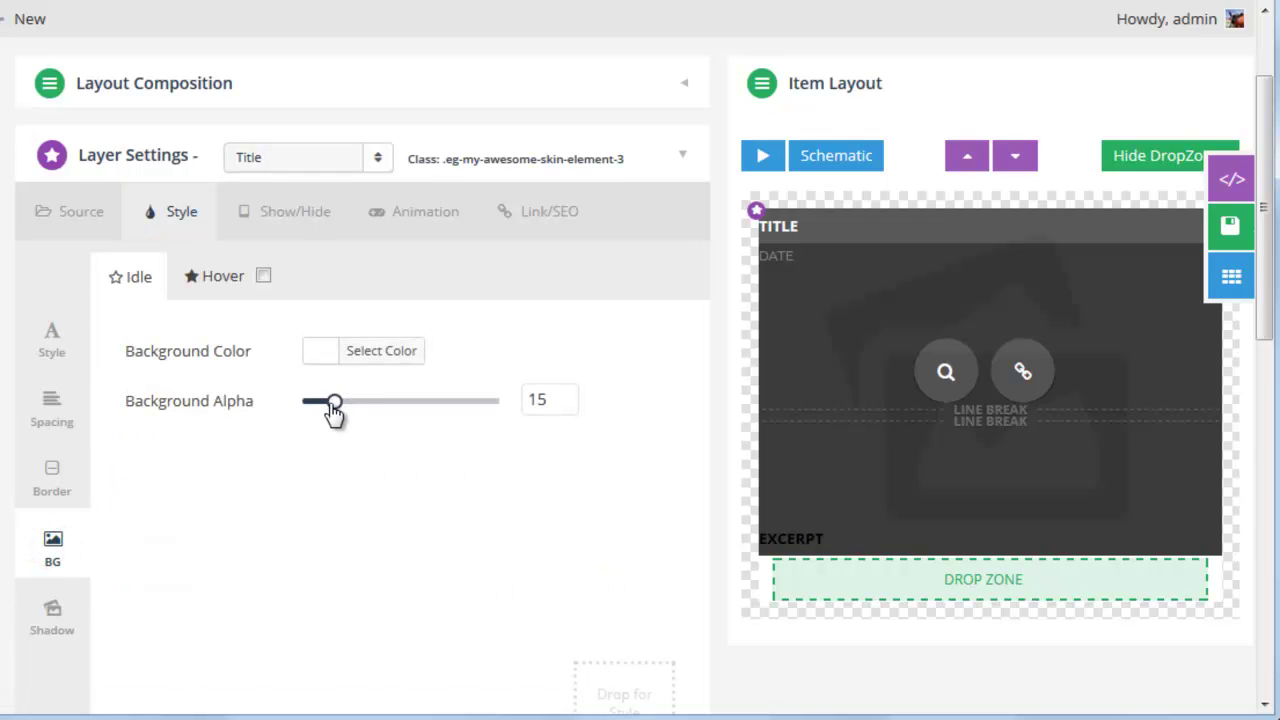
pyautogui.moveTo(334, 405); pyautogui.dragTo(520, 418)
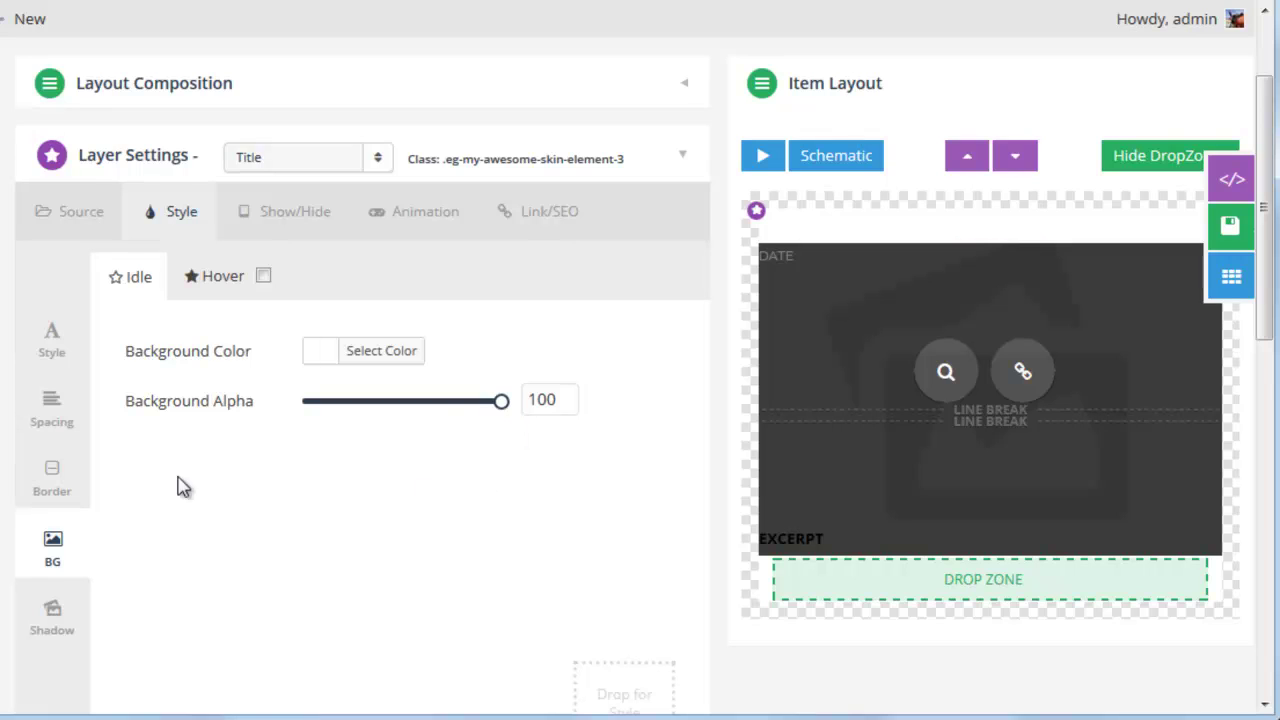
# Give the Title black #000000 text at 24 px font size
pyautogui.click(52, 338)
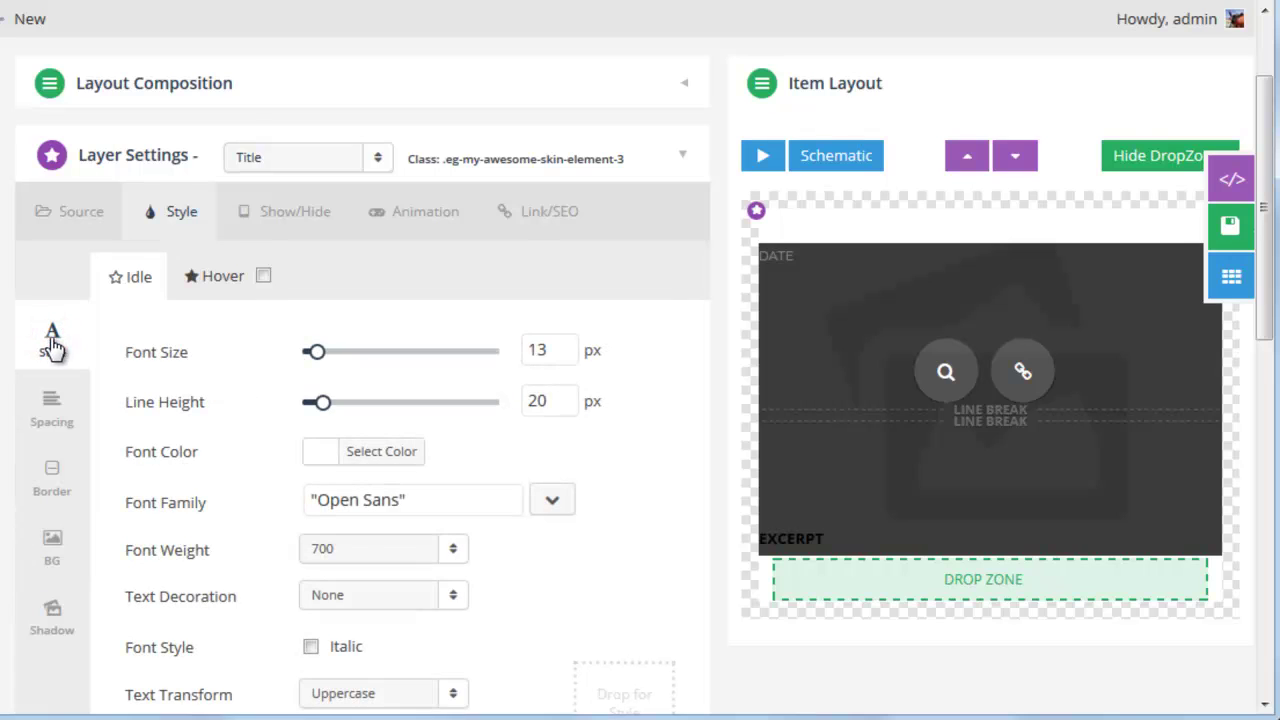
pyautogui.click(375, 451)
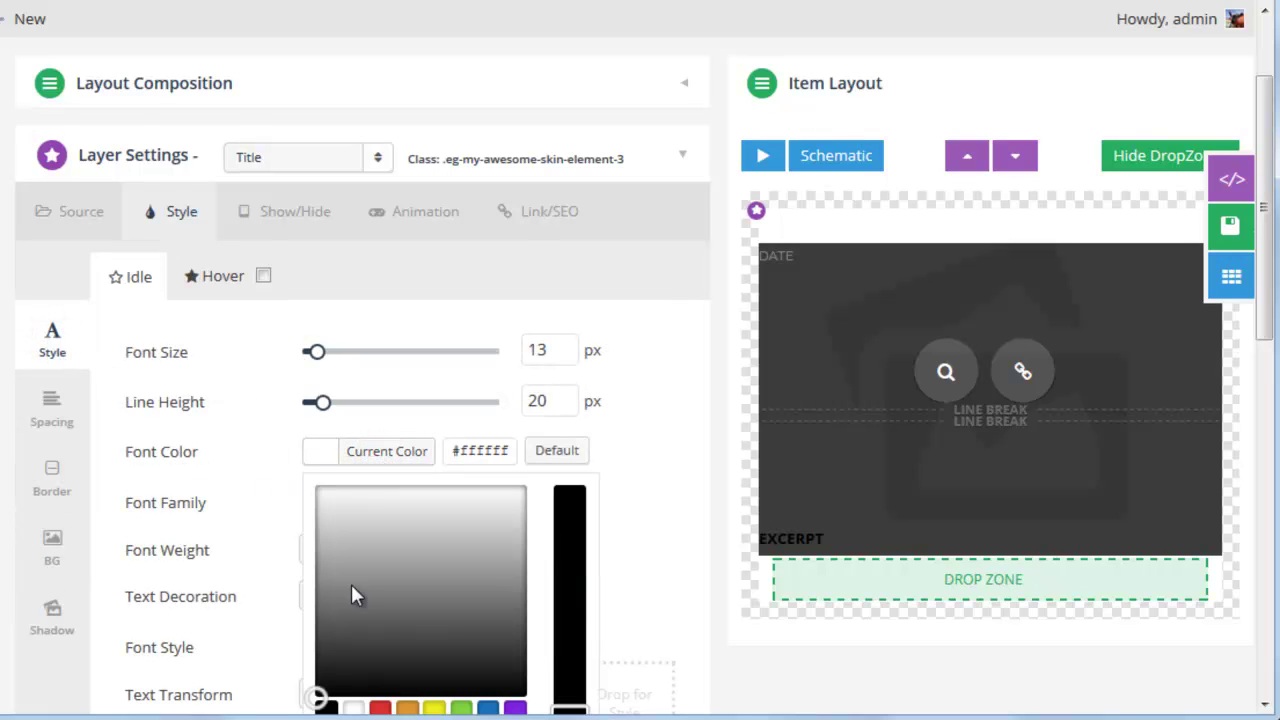
pyautogui.click(326, 708)
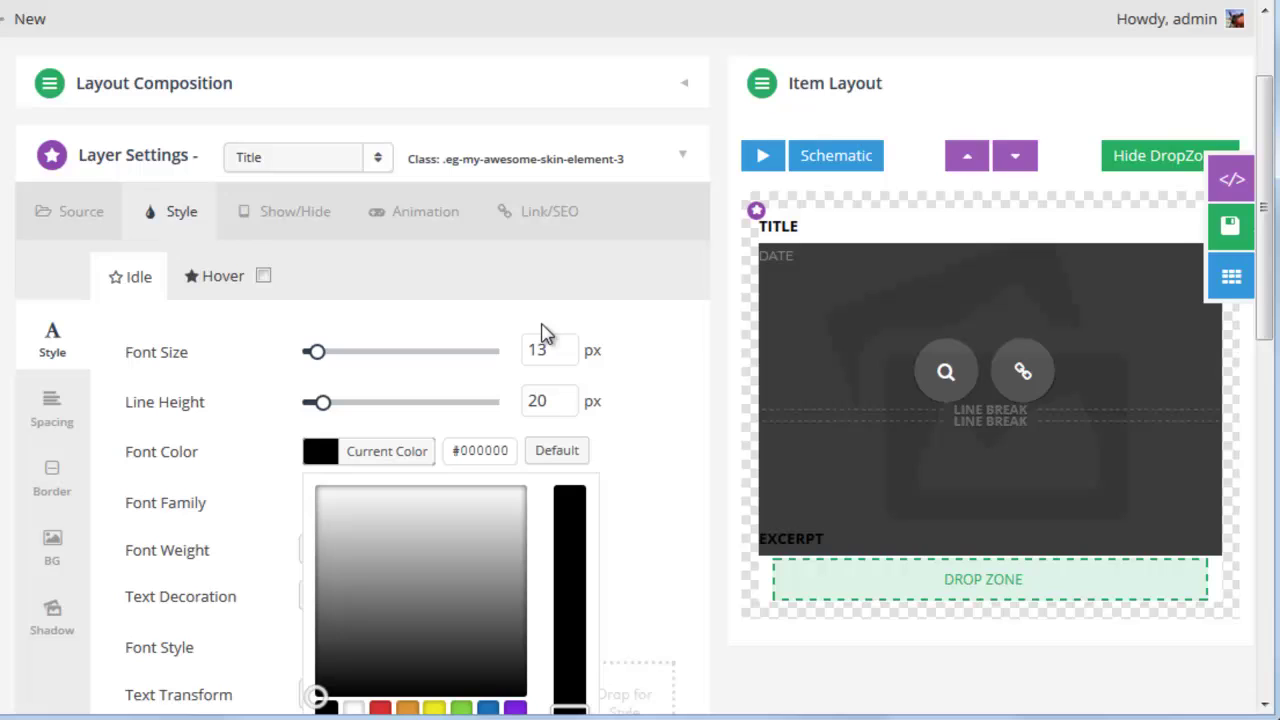
pyautogui.hotkey('ctrl', 'a')
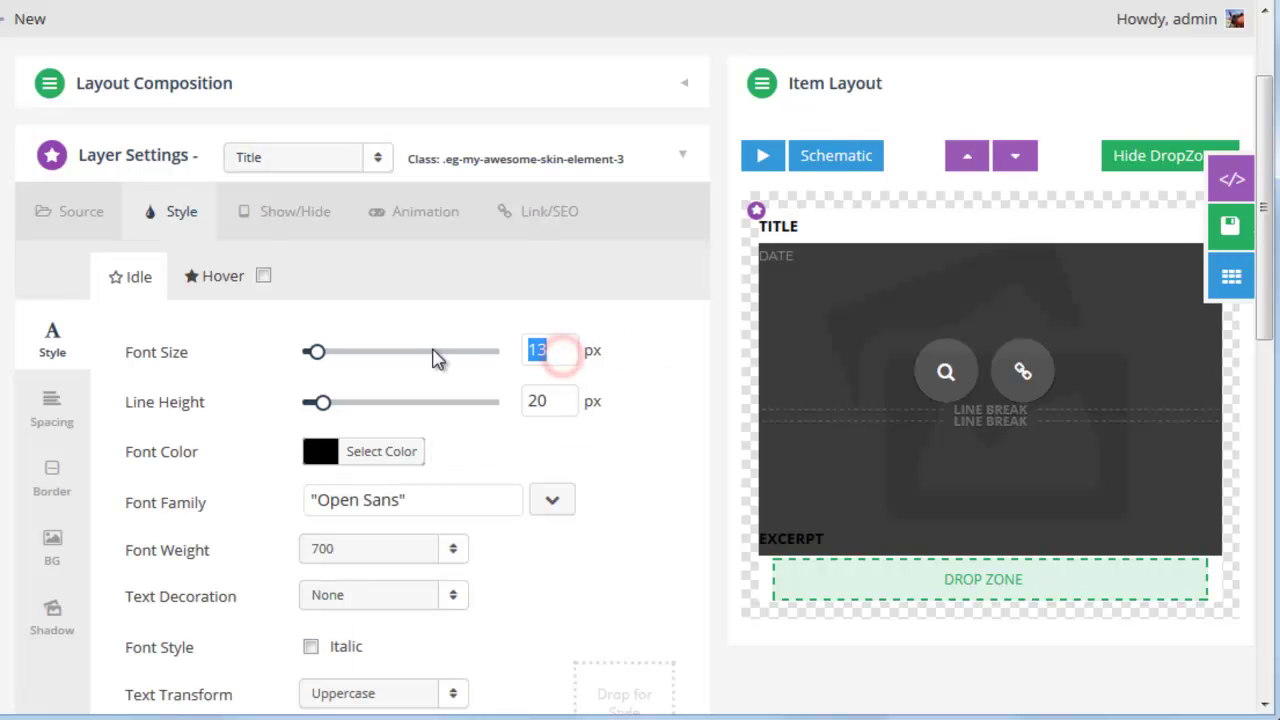
pyautogui.write('24')
pyautogui.click(624, 382)
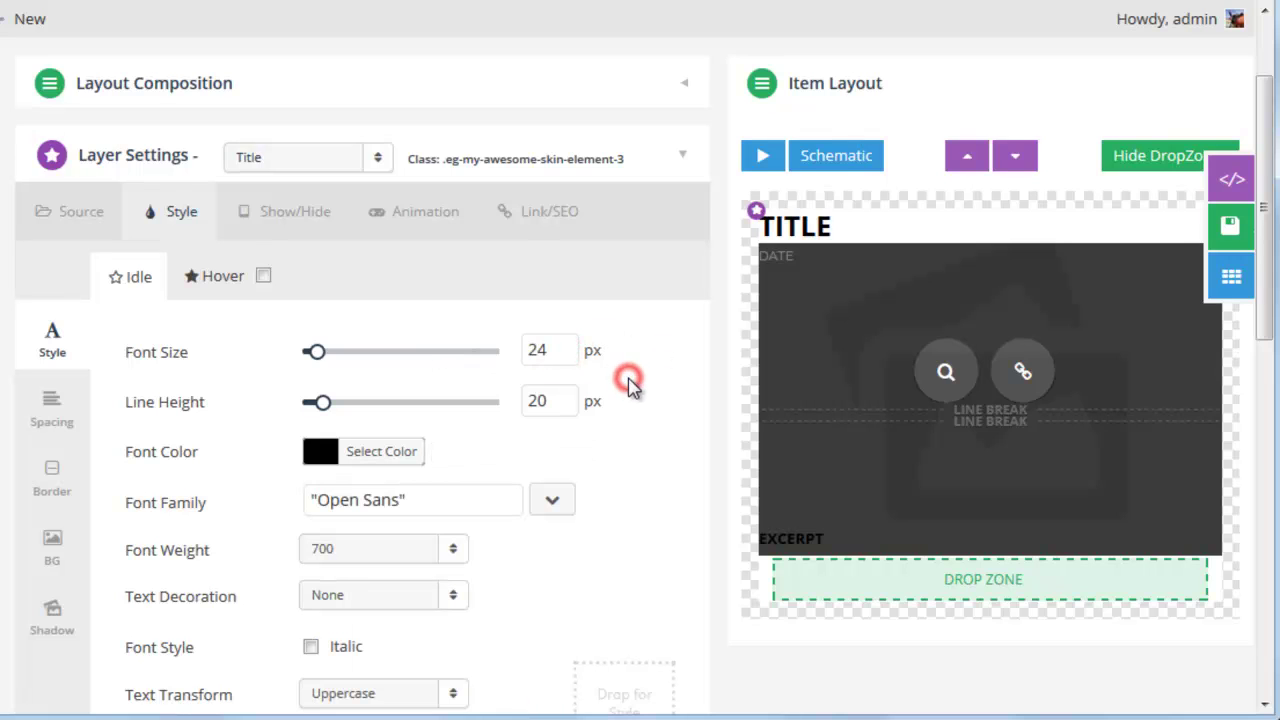
pyautogui.scroll(-2, 643, 377)
pyautogui.scroll(1, 640, 380)
pyautogui.scroll(1, 643, 380)
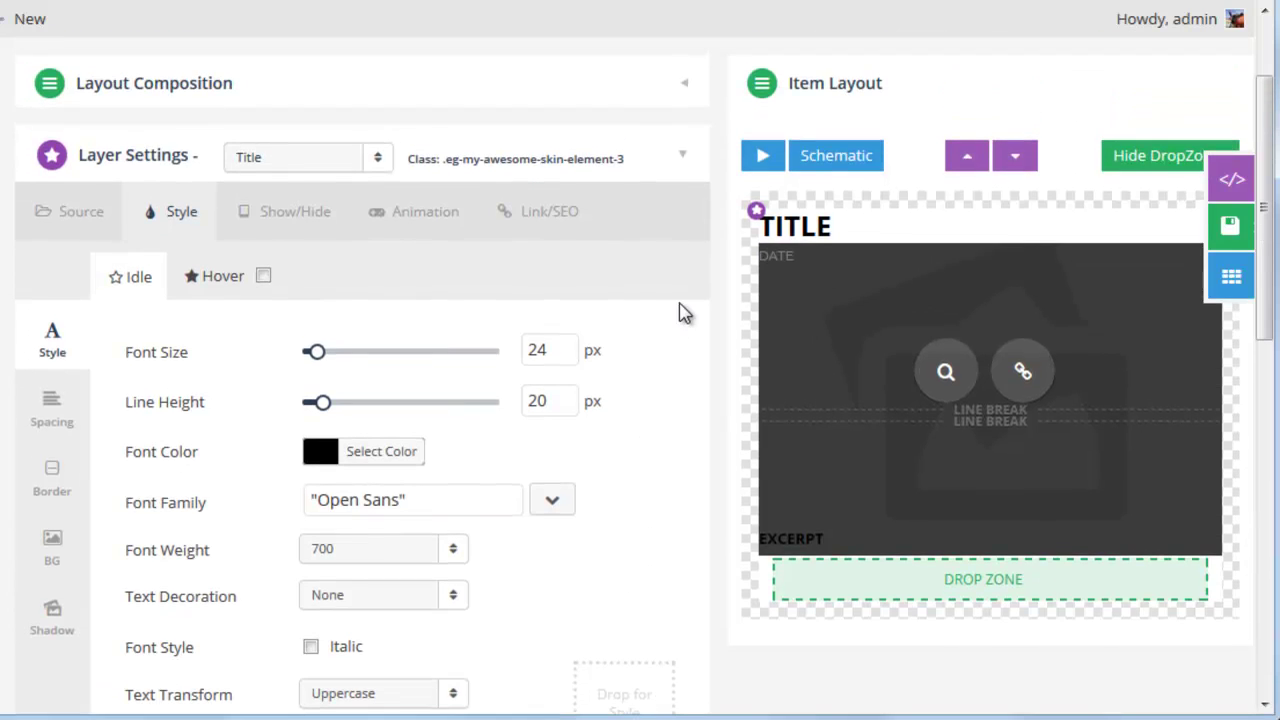
# Set the Date layer's background alpha to 100 for a fully opaque white background
pyautogui.click(780, 259)
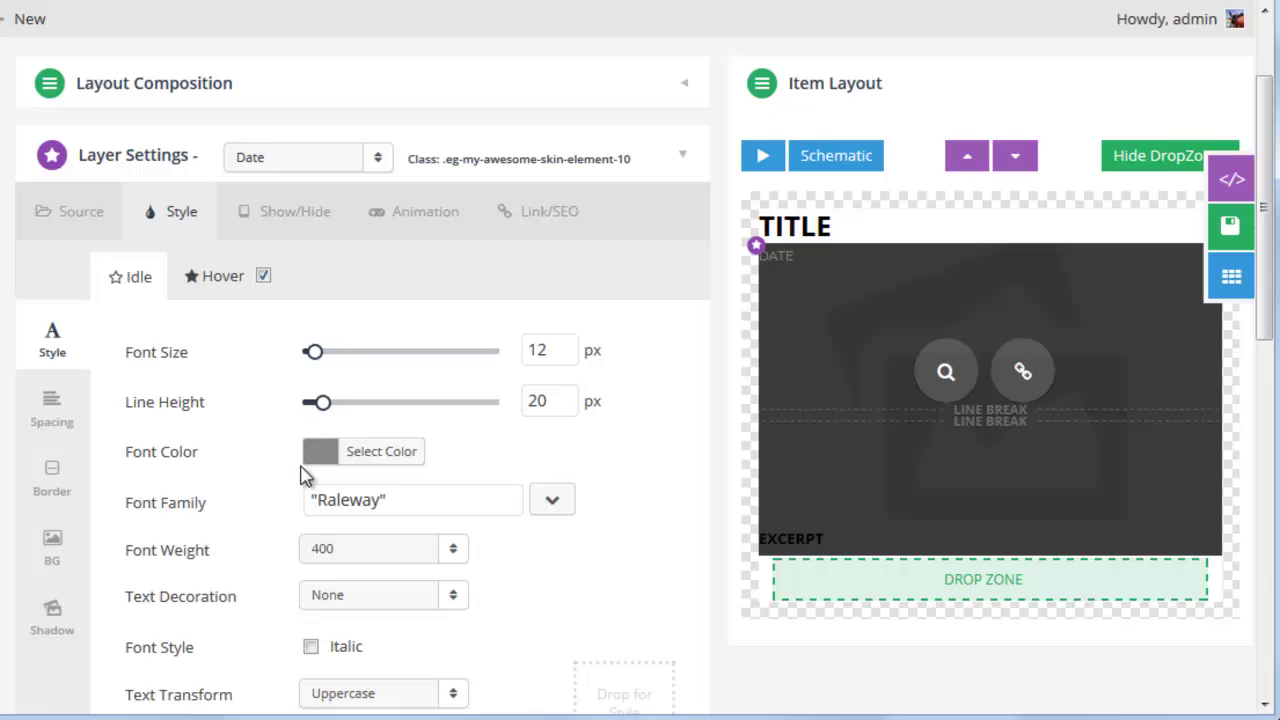
pyautogui.click(42, 545)
pyautogui.moveTo(304, 401); pyautogui.dragTo(703, 409)
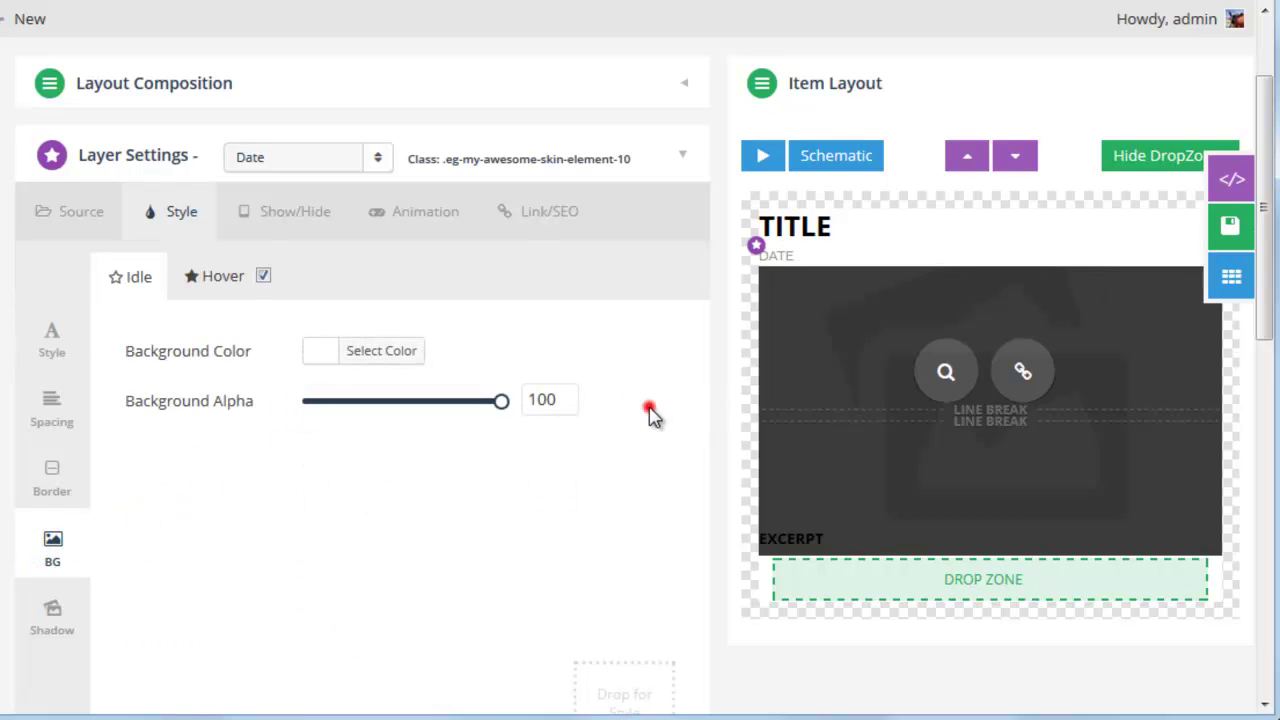
pyautogui.click(649, 412)
# Change the Date's Text Transform from Uppercase to None
pyautogui.click(57, 345)
pyautogui.scroll(-2, 522, 474)
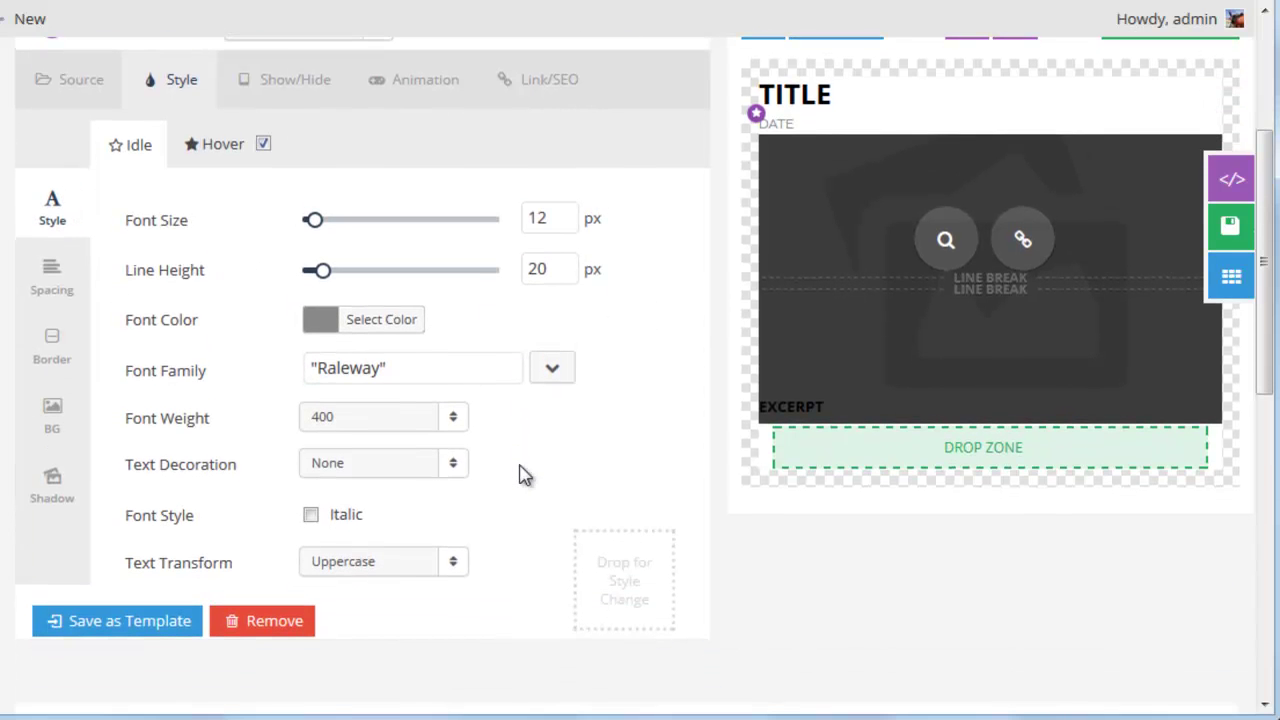
pyautogui.click(409, 563)
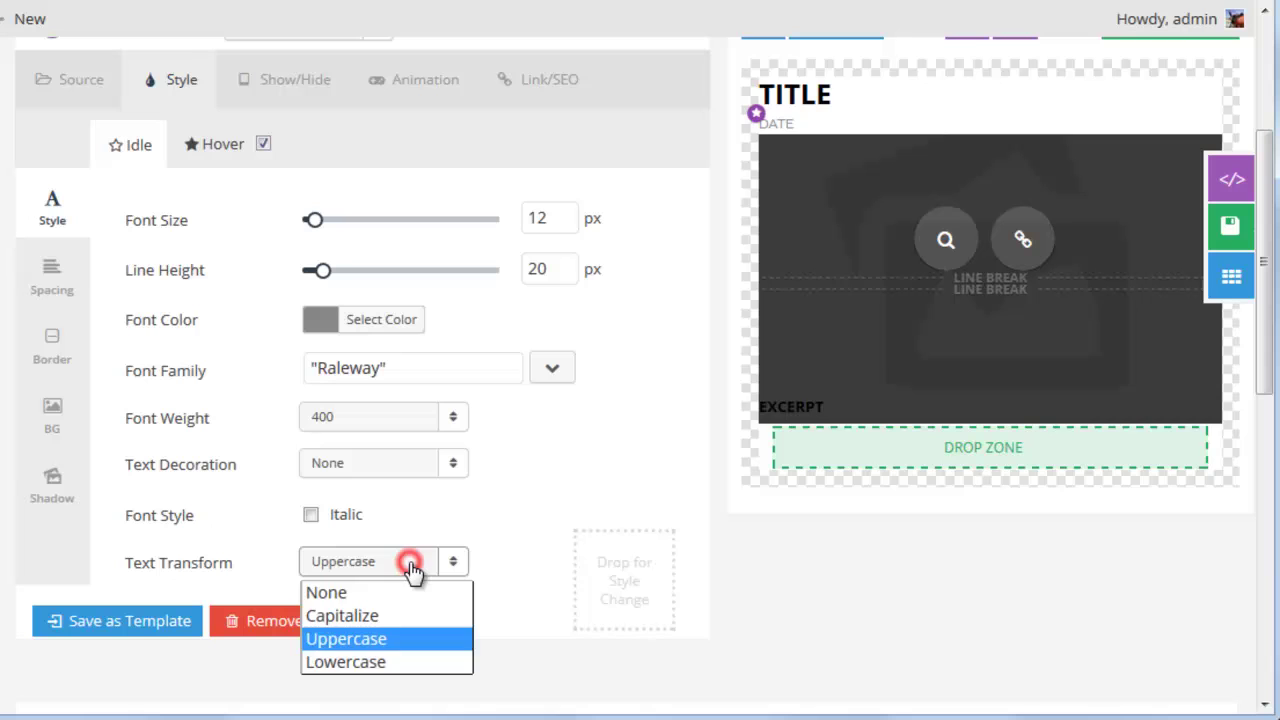
pyautogui.click(355, 592)
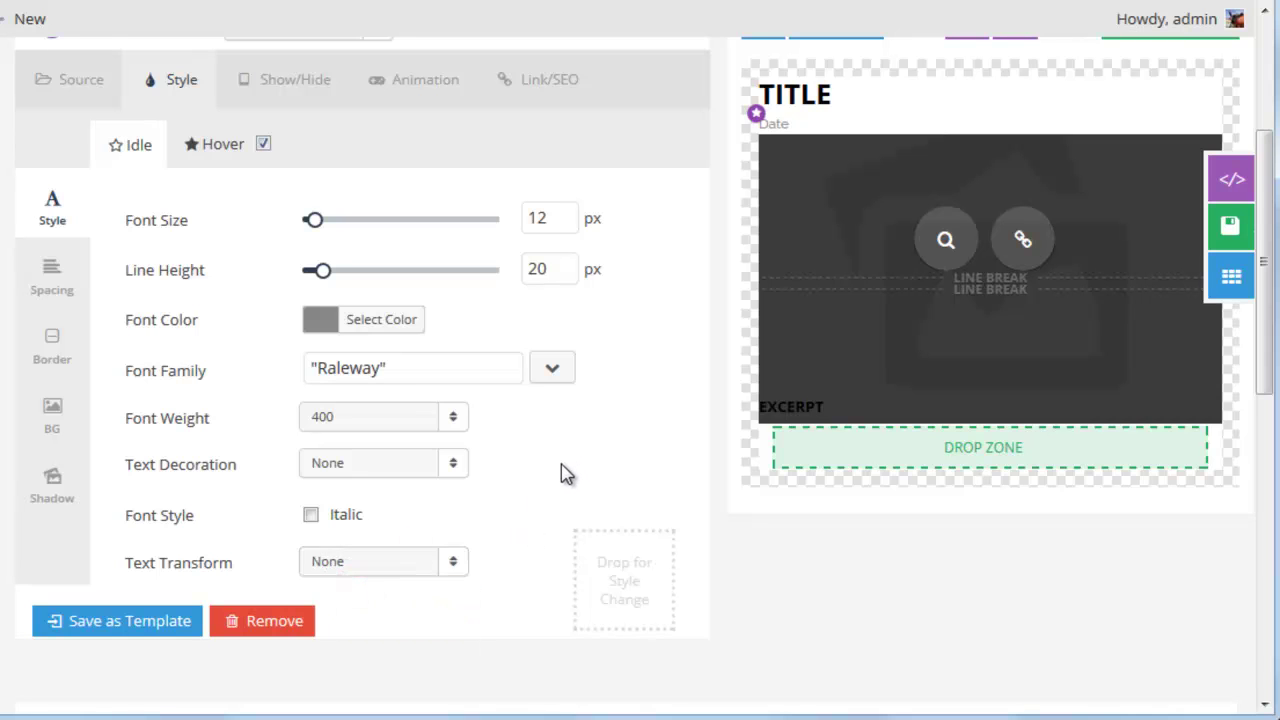
pyautogui.scroll(1, 565, 474)
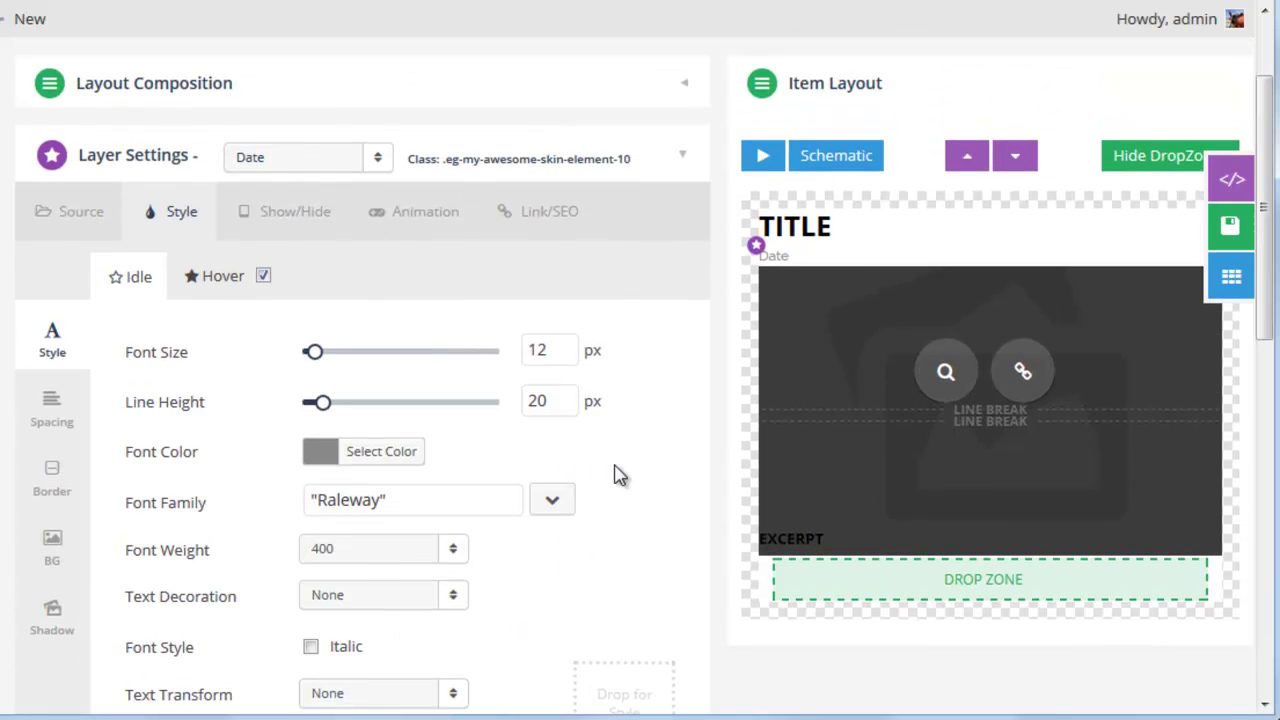
# Select the Title layer's top padding in Spacing to raise it from 5 to 20
pyautogui.scroll(1, 618, 474)
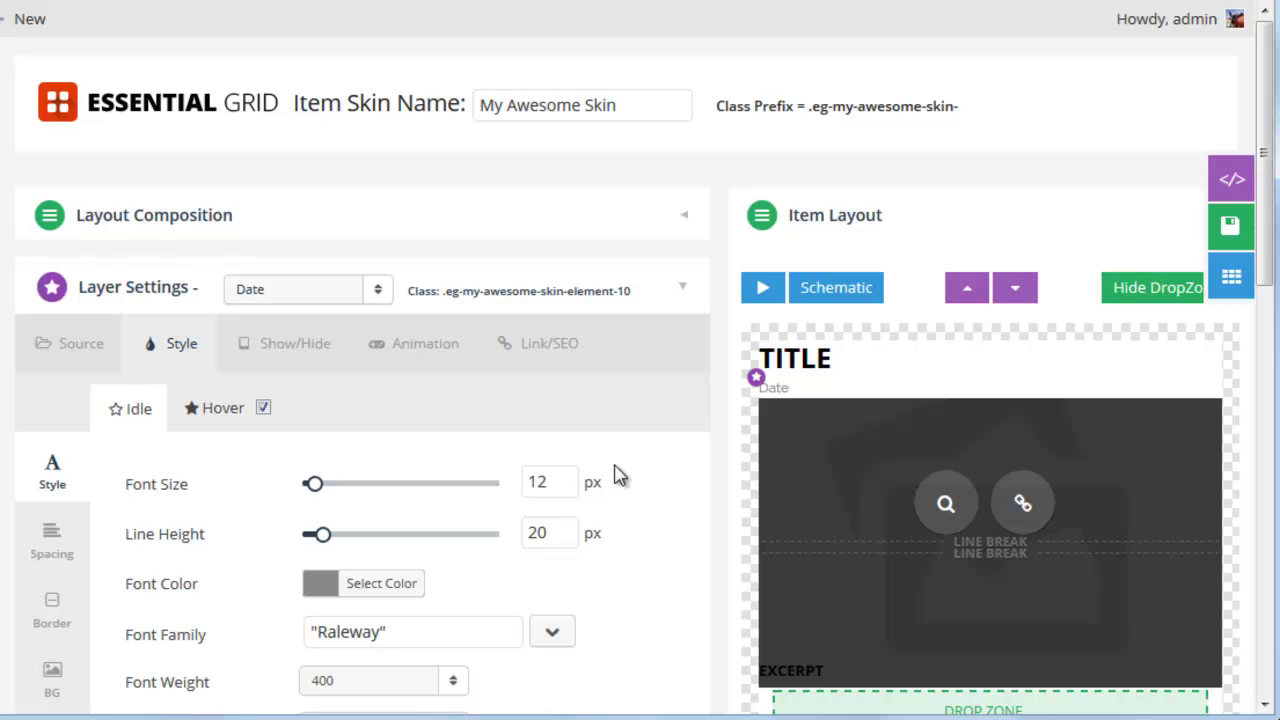
pyautogui.click(788, 352)
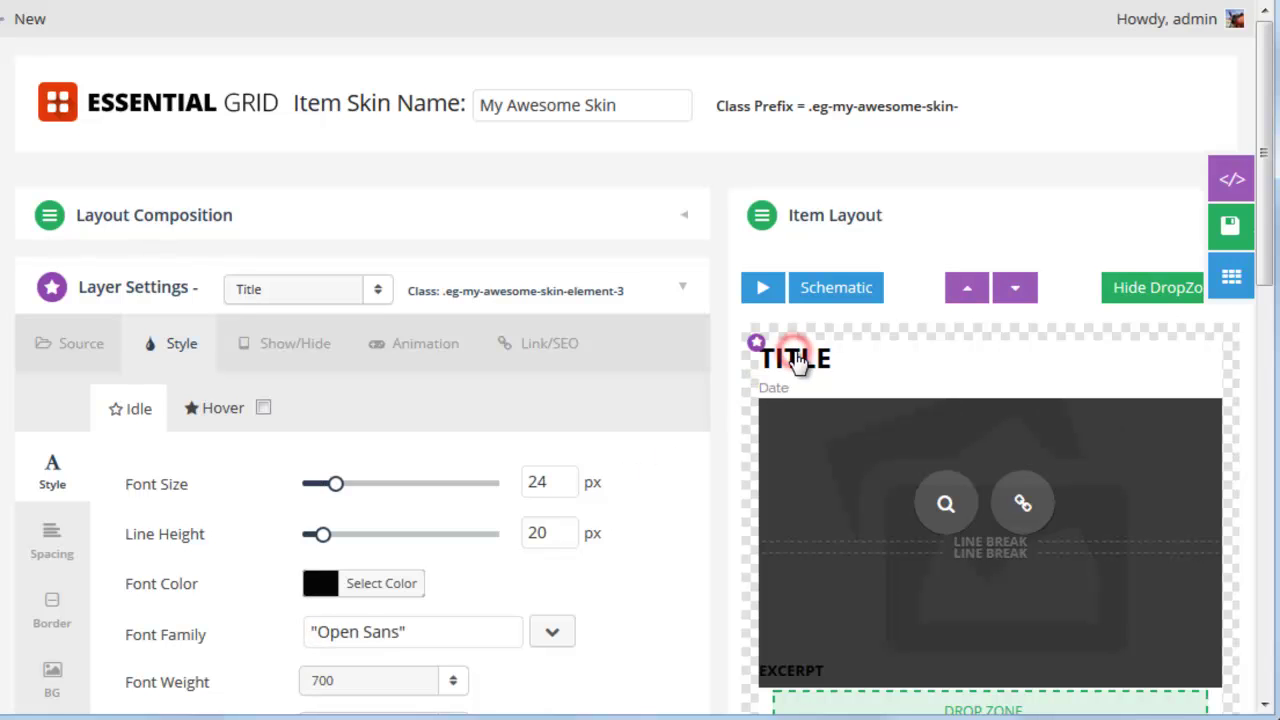
pyautogui.scroll(-1, 685, 425)
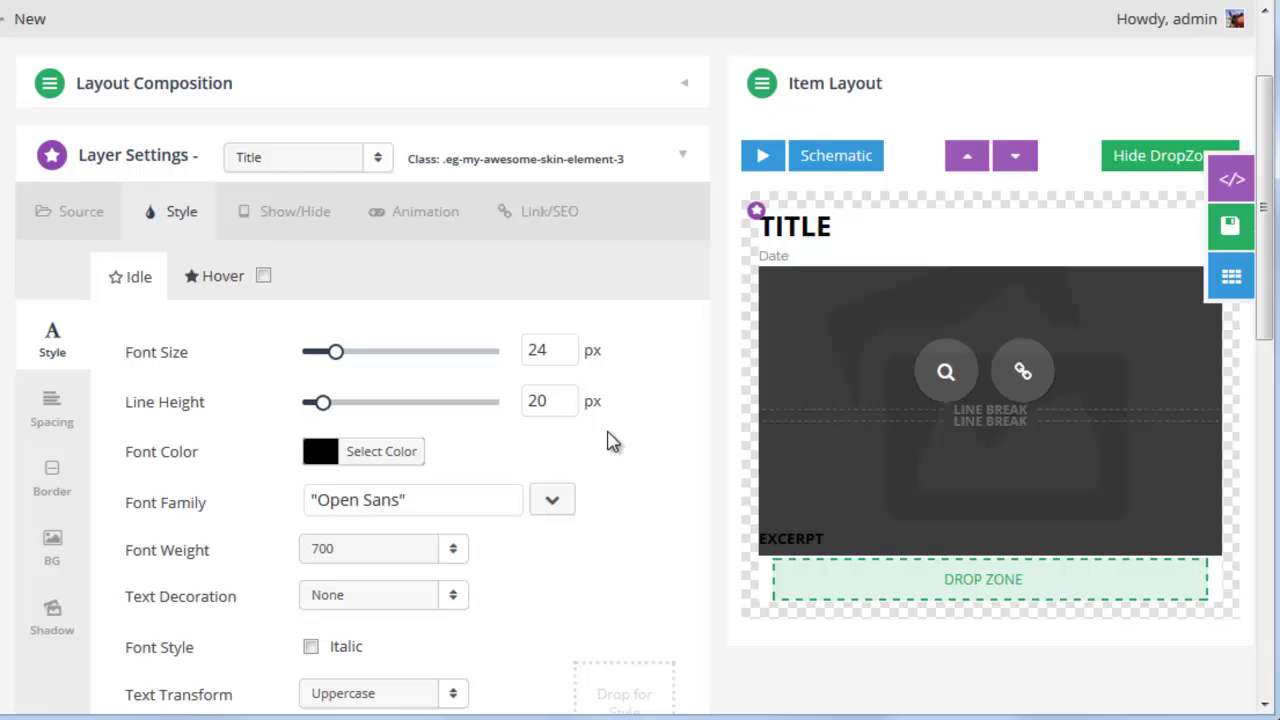
pyautogui.click(51, 405)
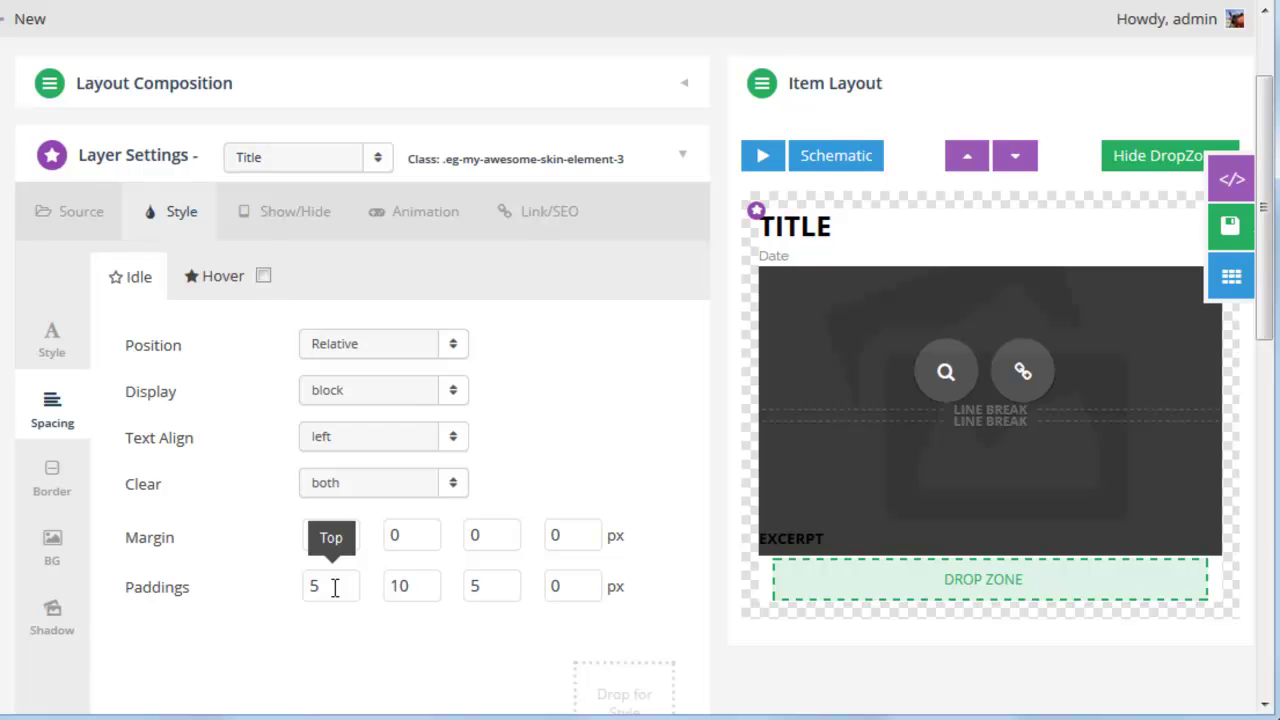
pyautogui.doubleClick(305, 588)
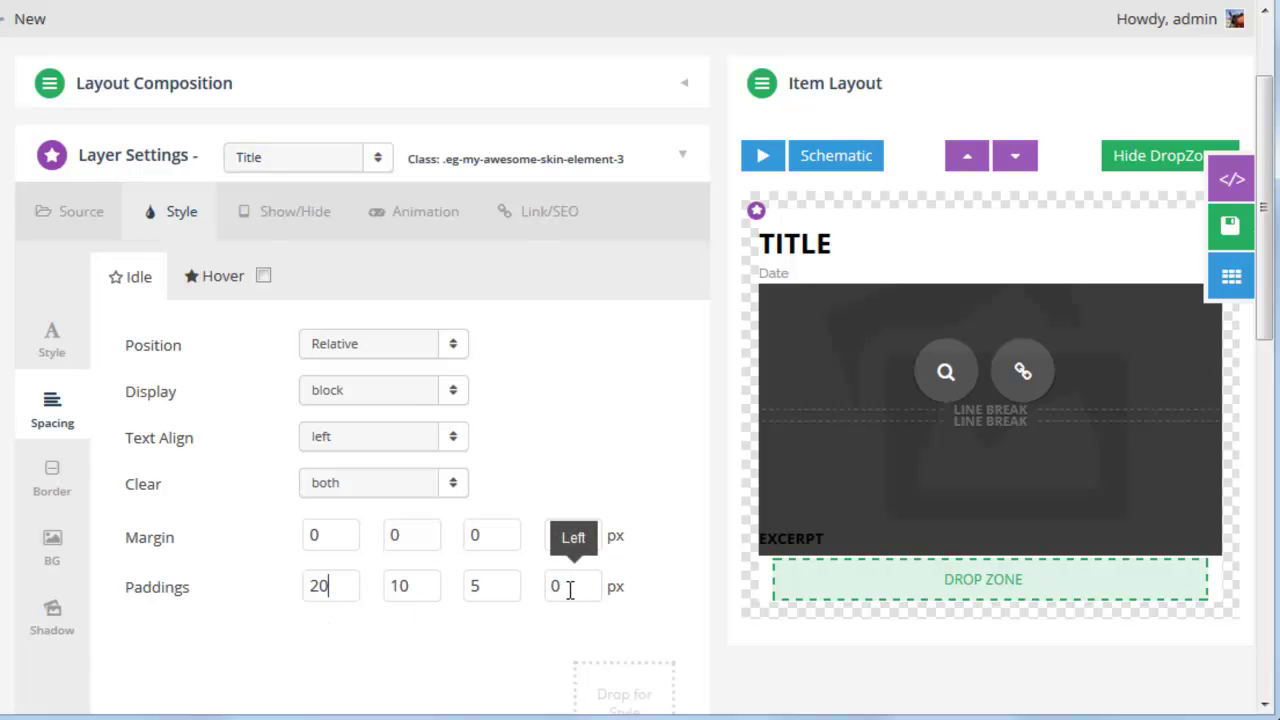
# Set the Date layer's bottom padding to 10 px and uncheck its Hover style
pyautogui.click(780, 283)
pyautogui.click(310, 586)
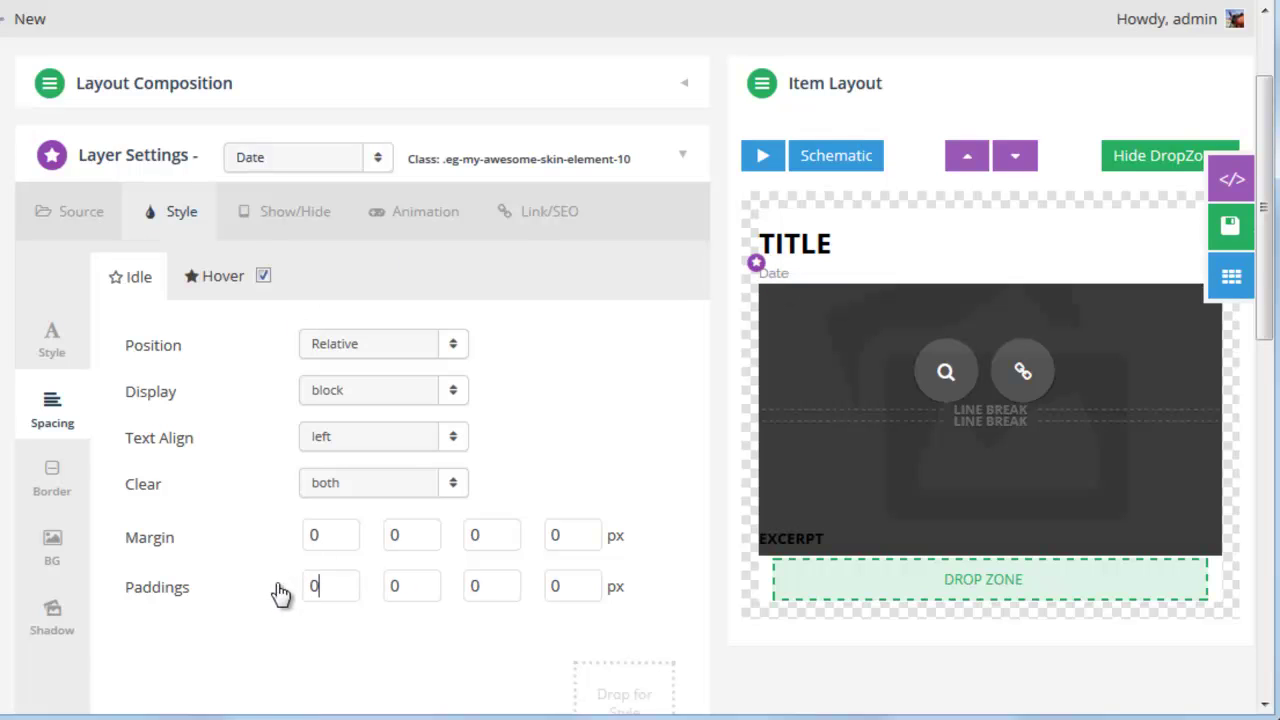
pyautogui.click(489, 587)
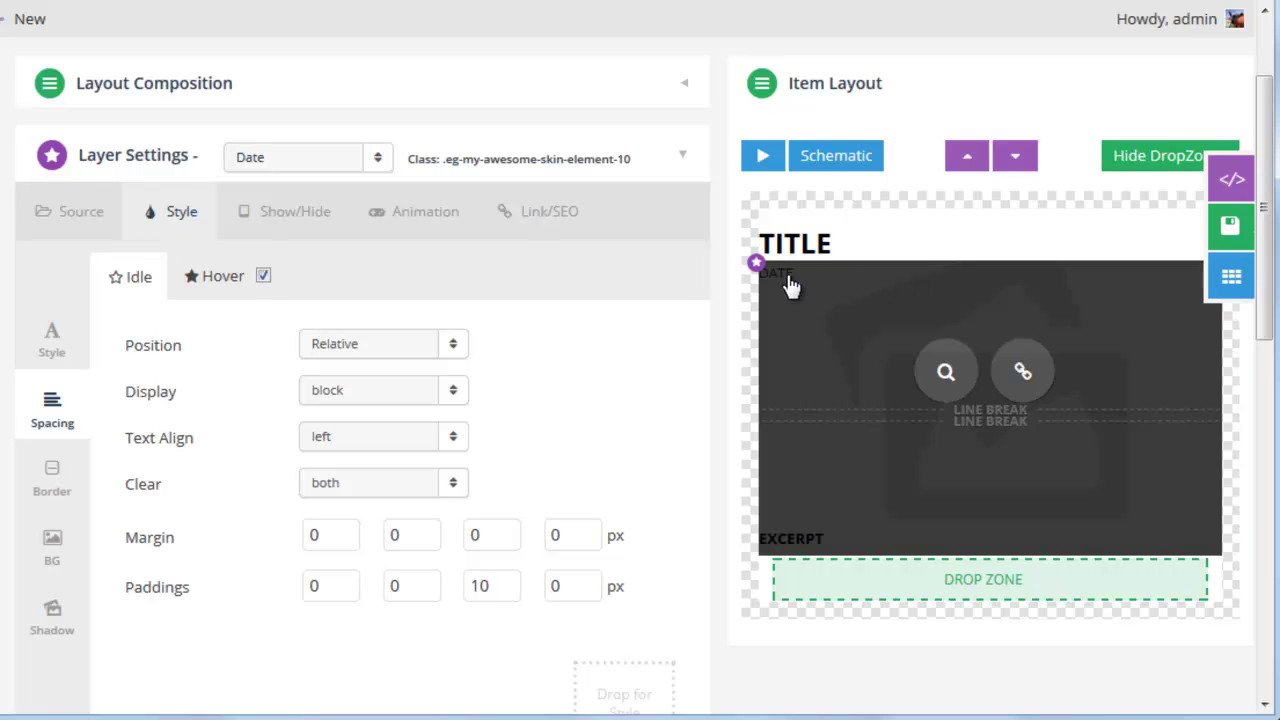
pyautogui.click(262, 276)
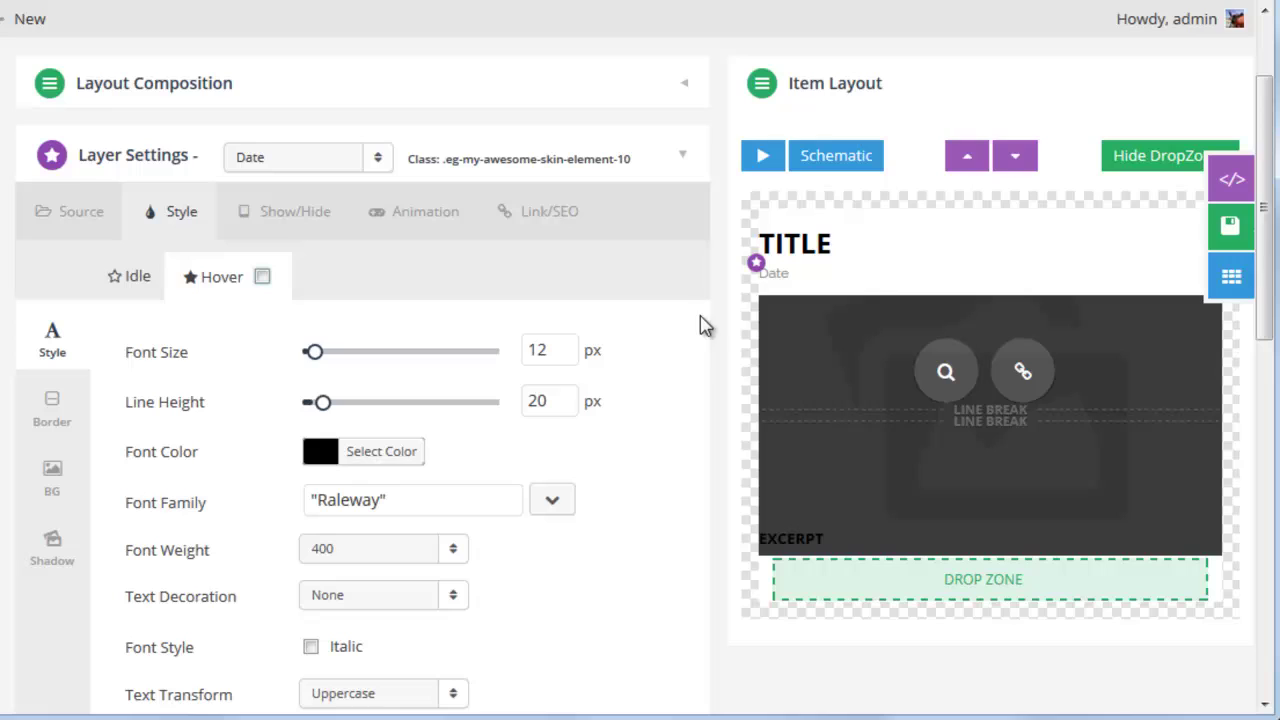
# Set the Excerpt's background alpha to 100 in both hover and normal states
pyautogui.click(795, 541)
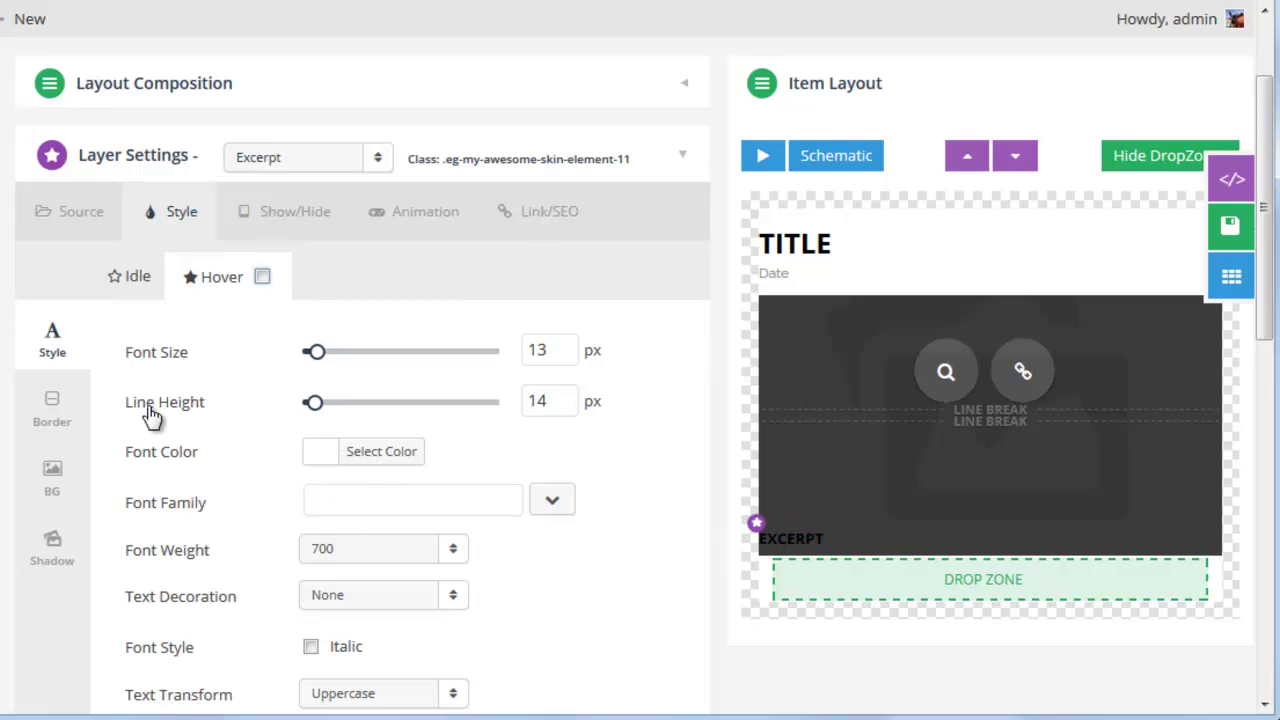
pyautogui.click(53, 478)
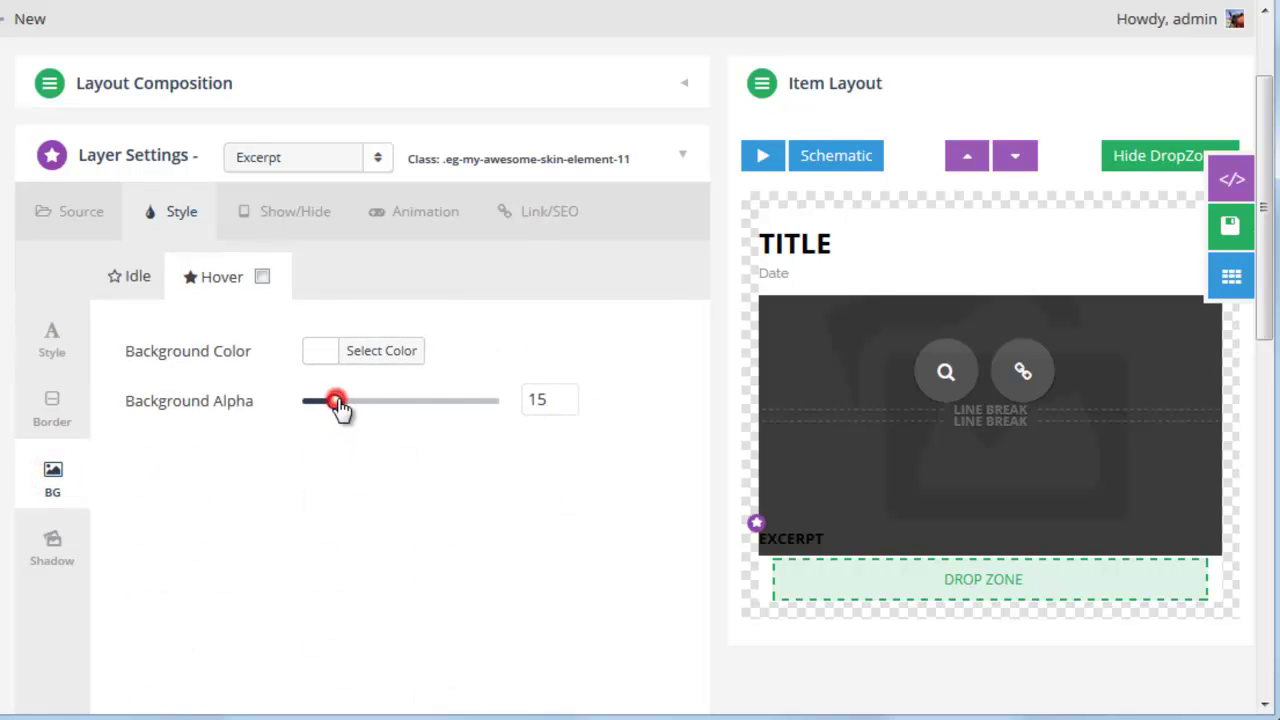
pyautogui.moveTo(338, 404); pyautogui.dragTo(560, 430)
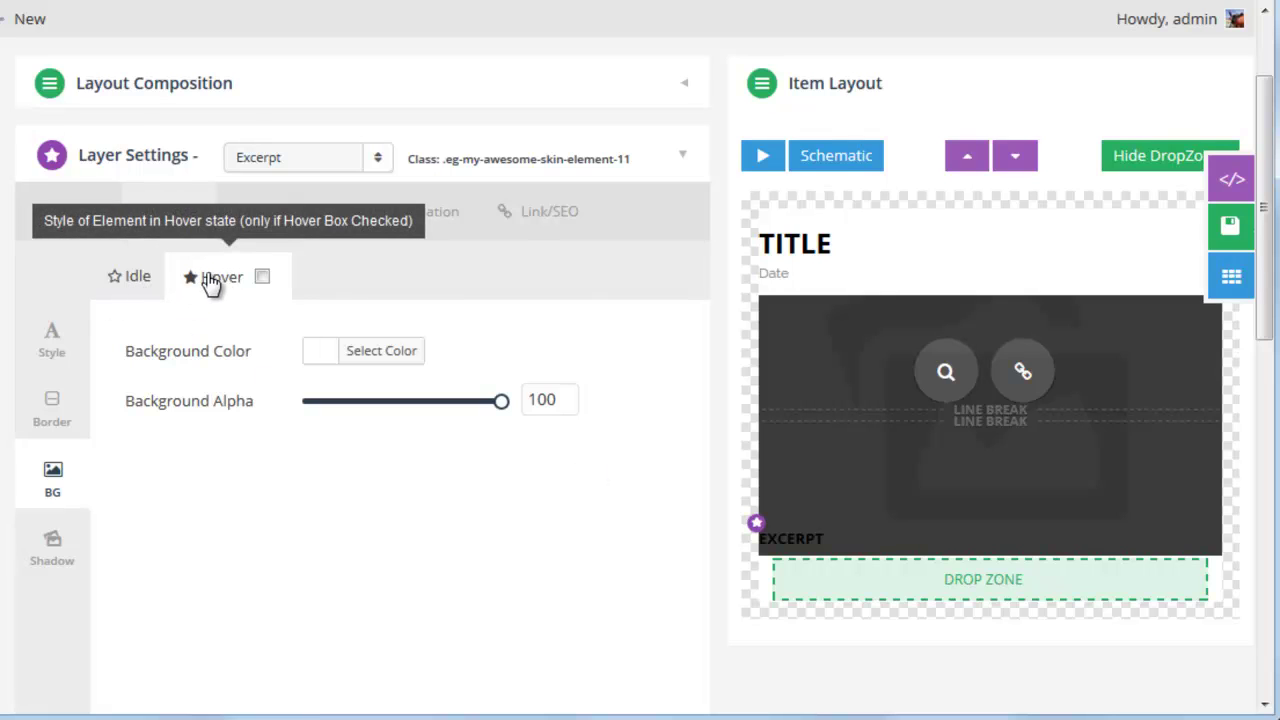
pyautogui.click(133, 287)
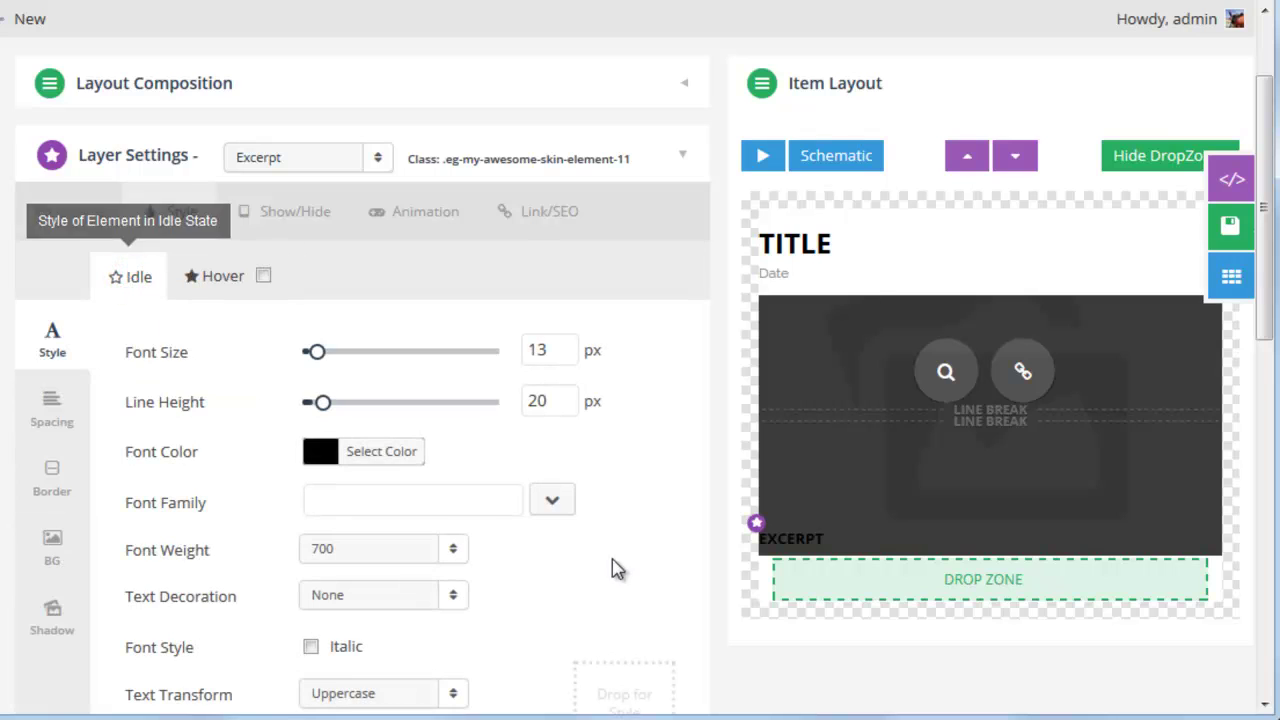
pyautogui.click(78, 565)
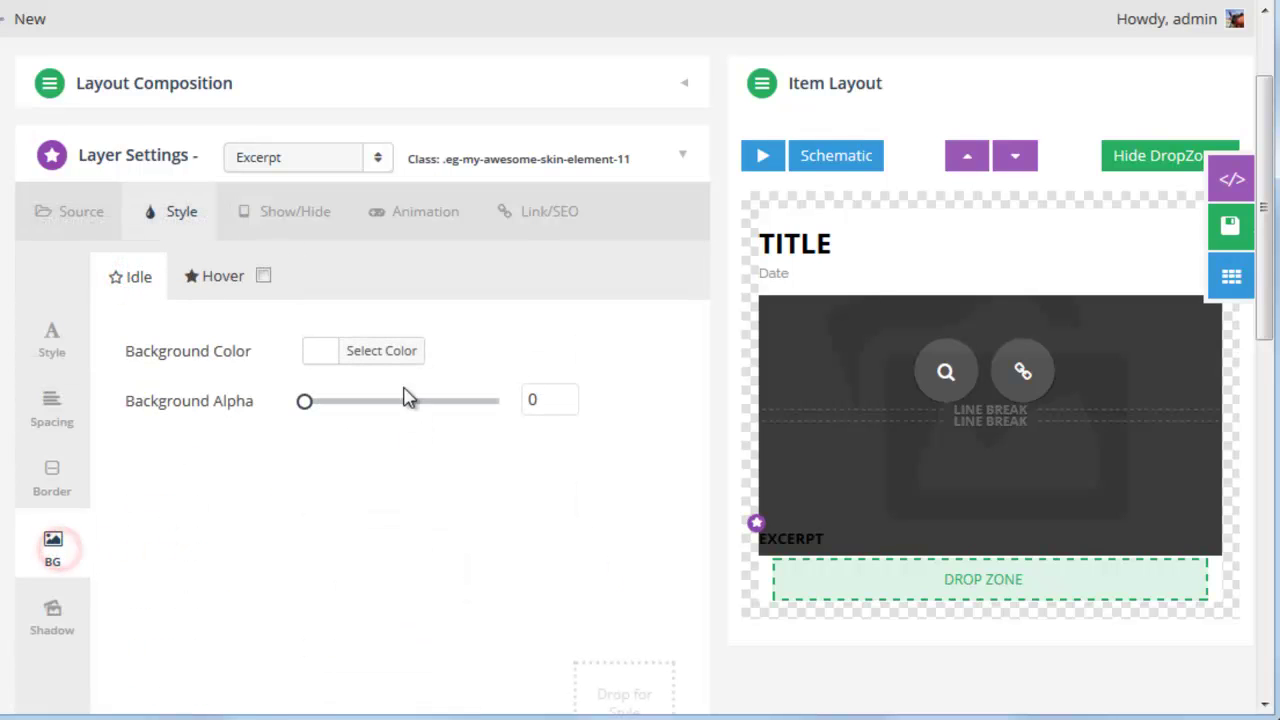
pyautogui.moveTo(305, 404); pyautogui.dragTo(508, 420)
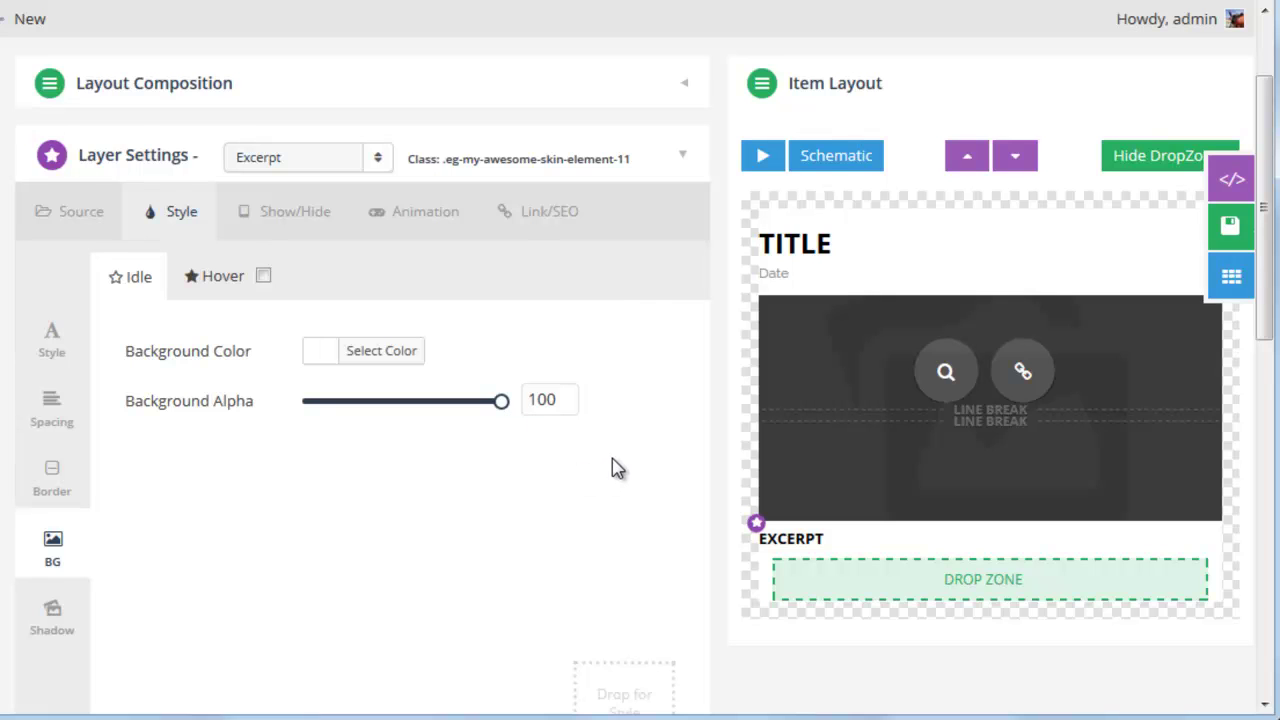
# Set the Excerpt's Text Transform to None and Font Weight to 400
pyautogui.click(44, 336)
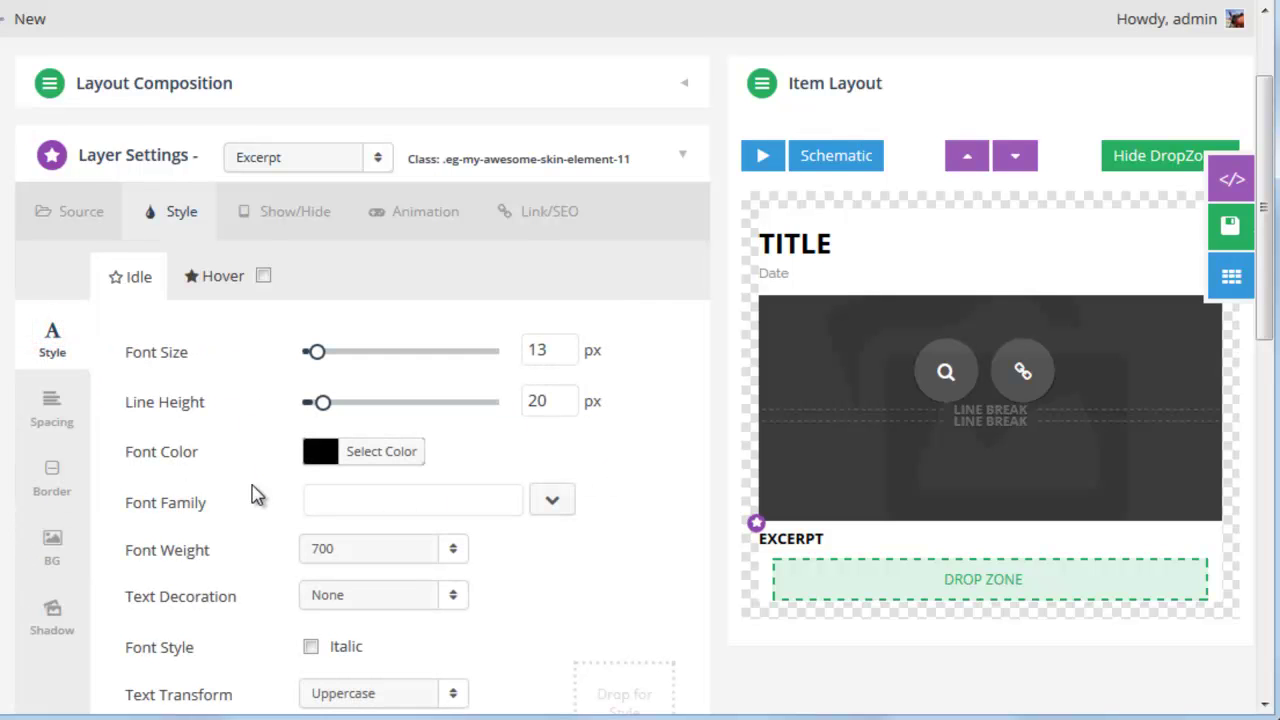
pyautogui.scroll(-3, 252, 495)
pyautogui.click(374, 566)
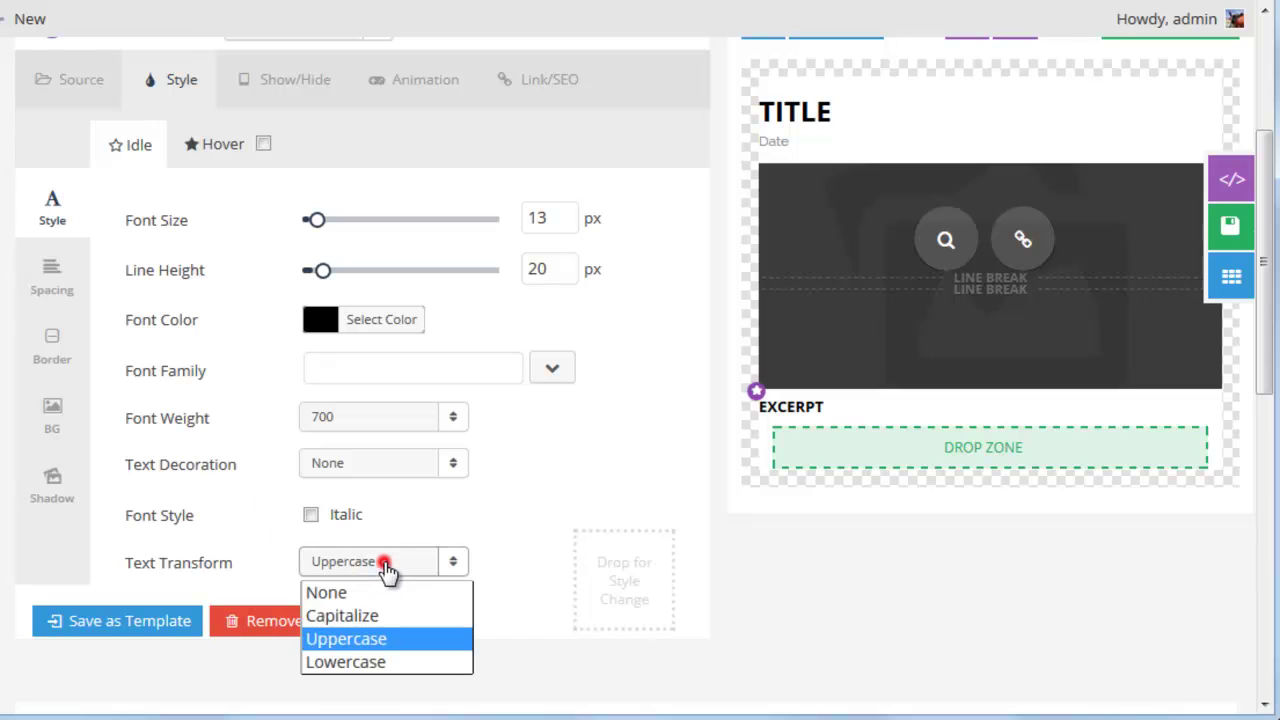
pyautogui.click(370, 594)
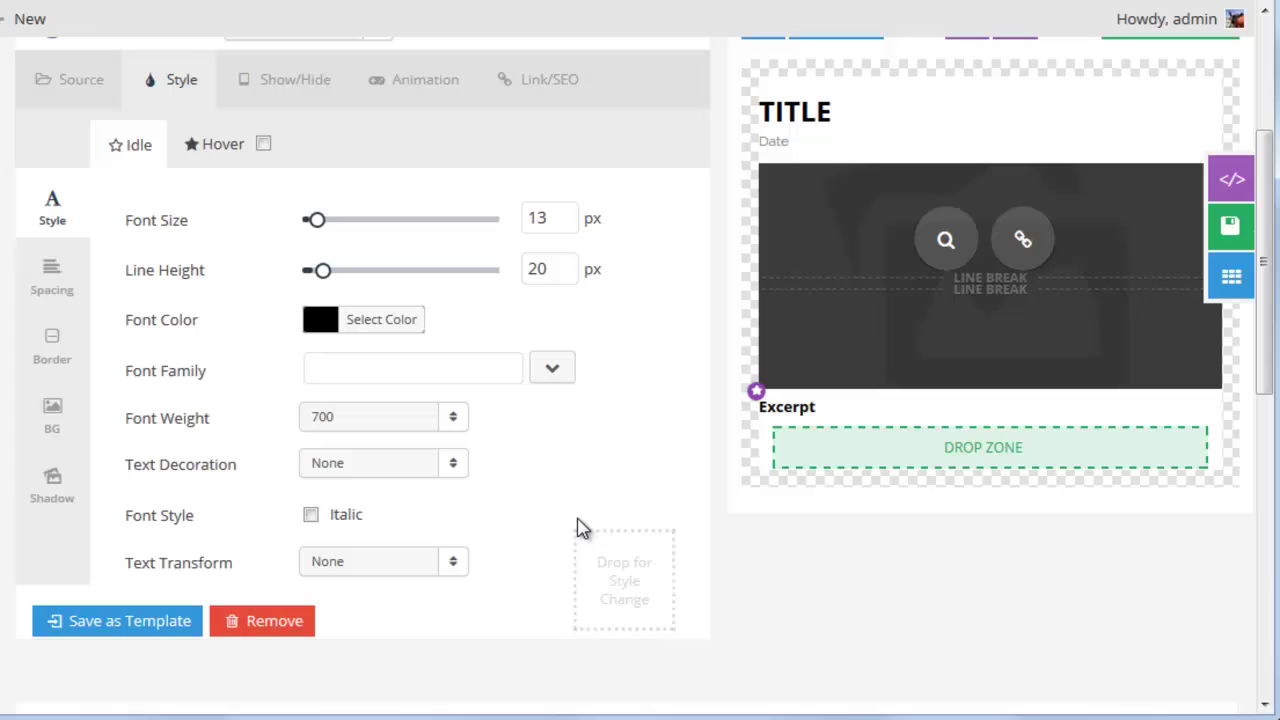
pyautogui.click(394, 416)
pyautogui.click(364, 446)
# Set the Excerpt's paddings to 10, 0, 10, 0 px
pyautogui.click(55, 283)
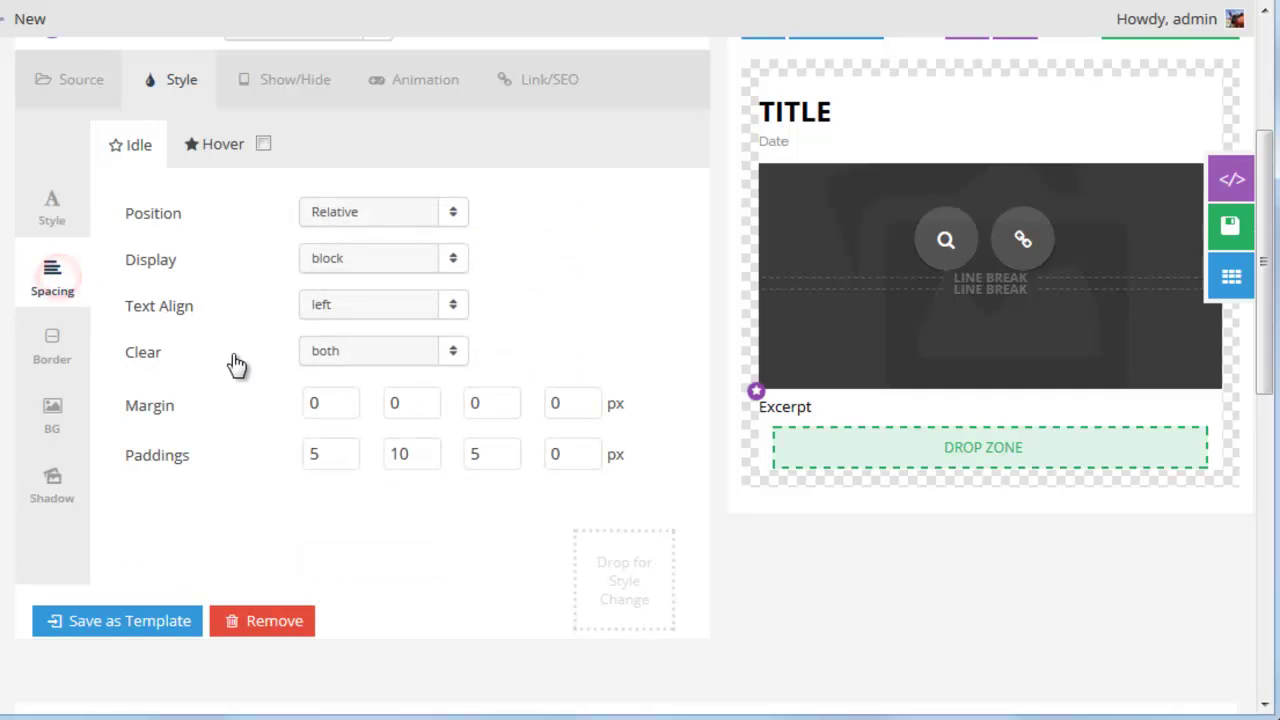
pyautogui.doubleClick(335, 455)
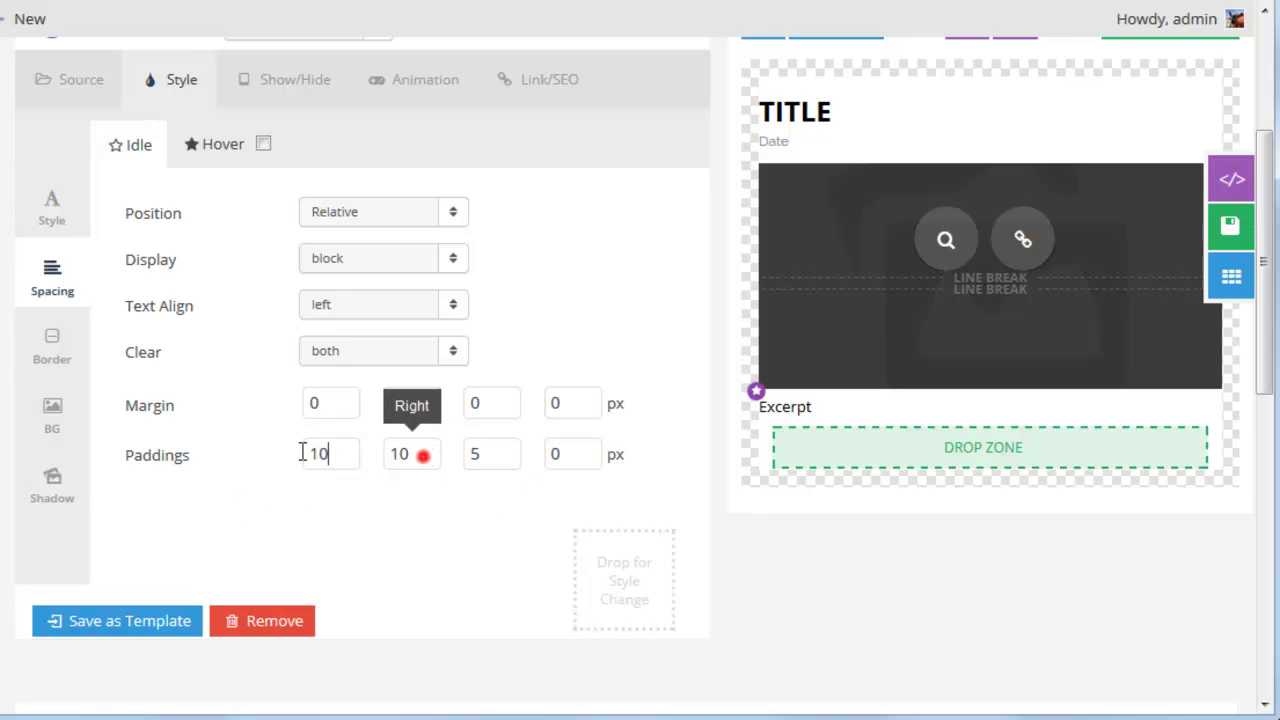
pyautogui.doubleClick(420, 455)
pyautogui.write('0')
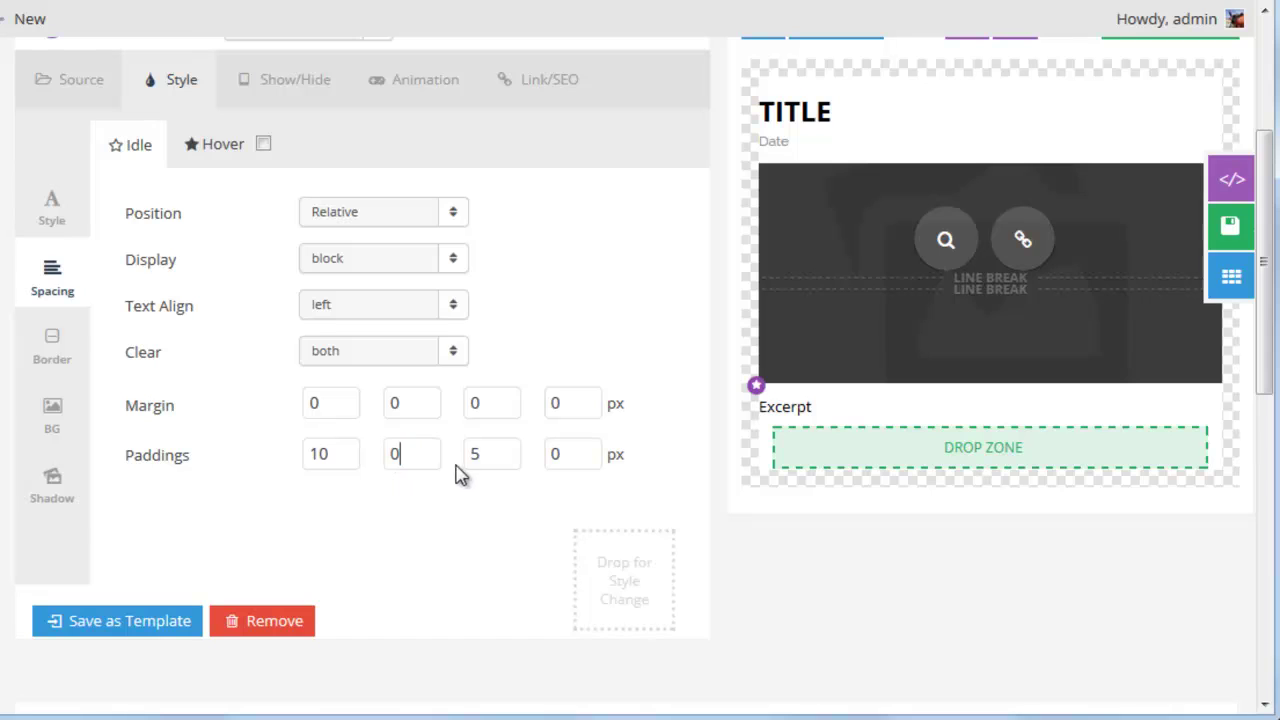
pyautogui.doubleClick(494, 454)
pyautogui.write('1')
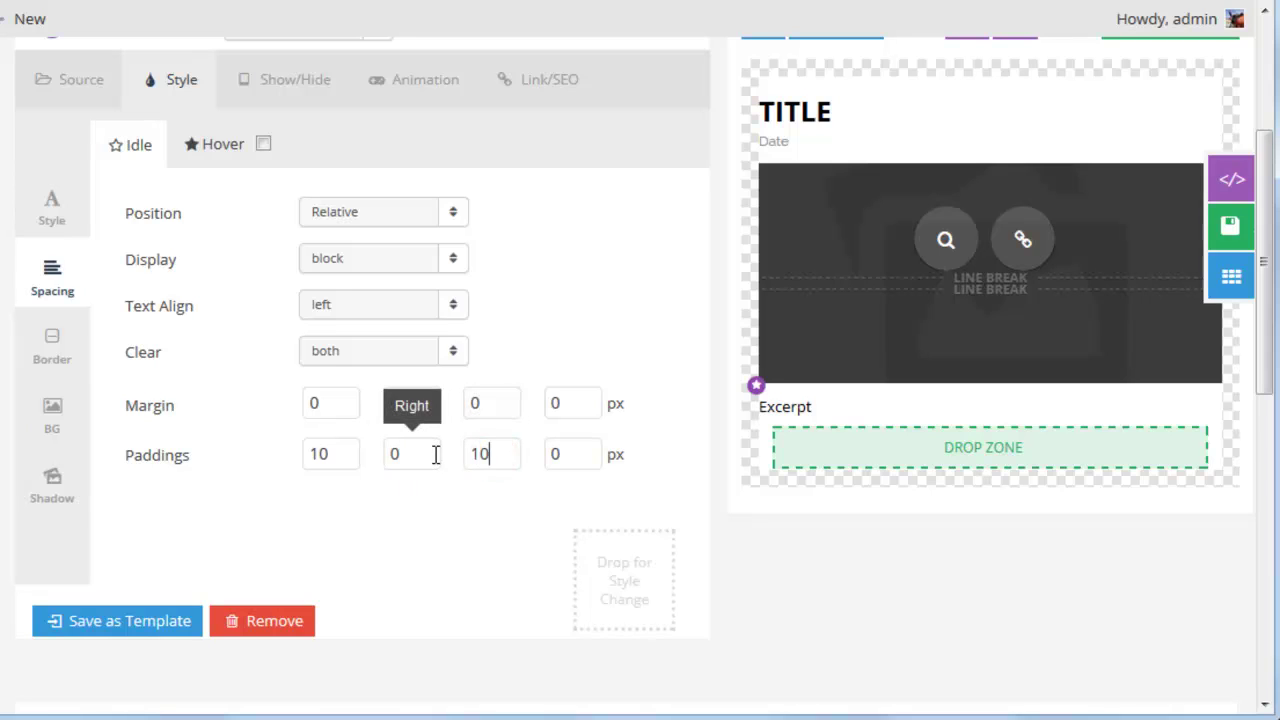
pyautogui.write('0')
pyautogui.click(528, 524)
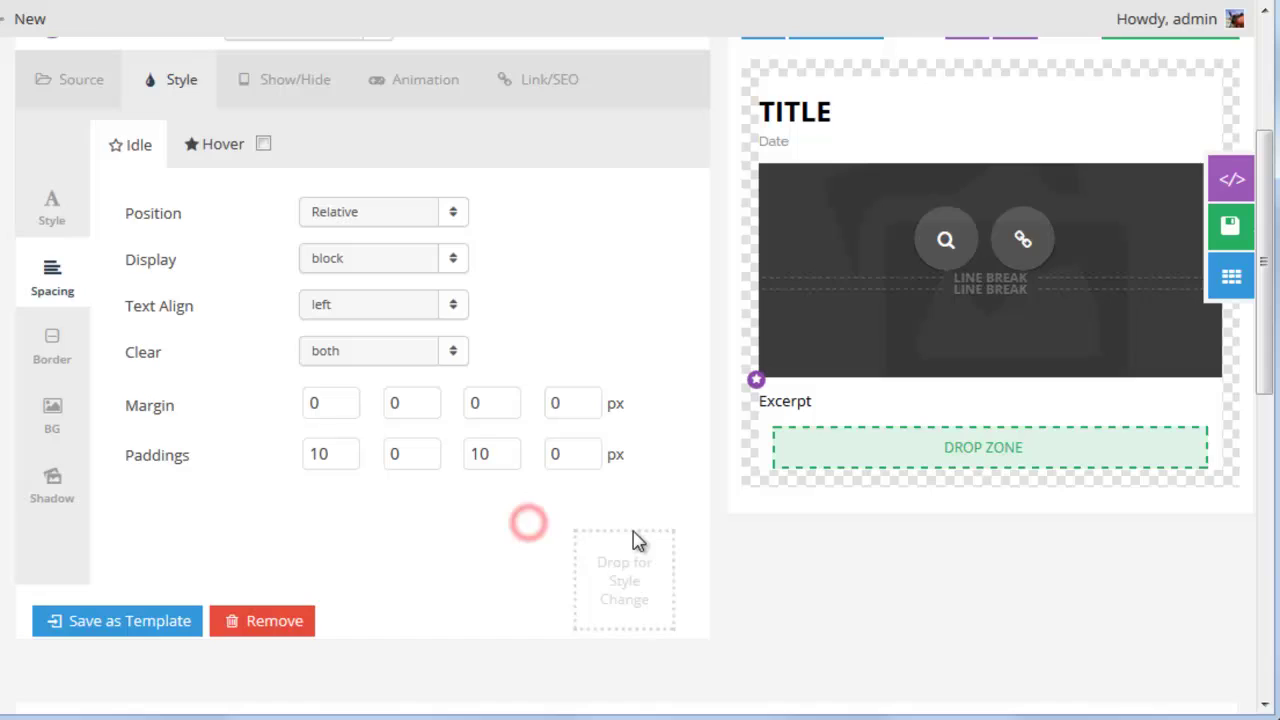
# Turn off the item's group animation in the layout's Animation settings
pyautogui.scroll(2, 717, 517)
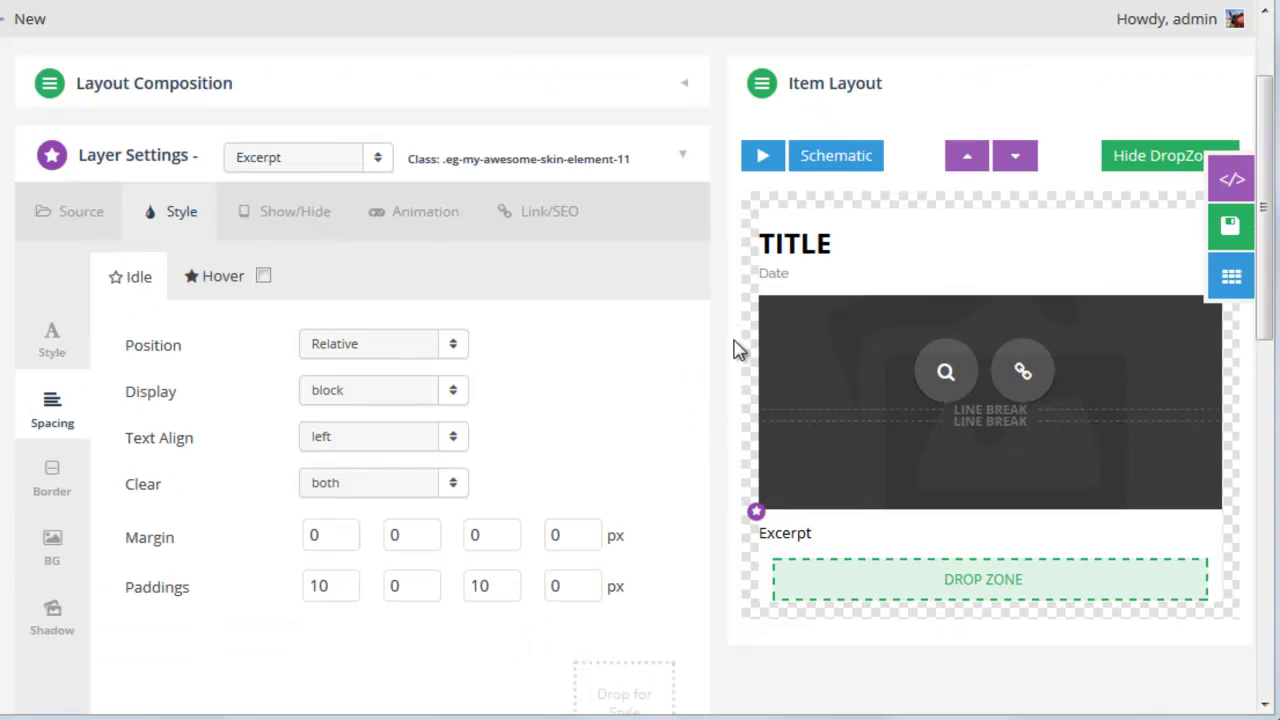
pyautogui.scroll(1, 1240, 250)
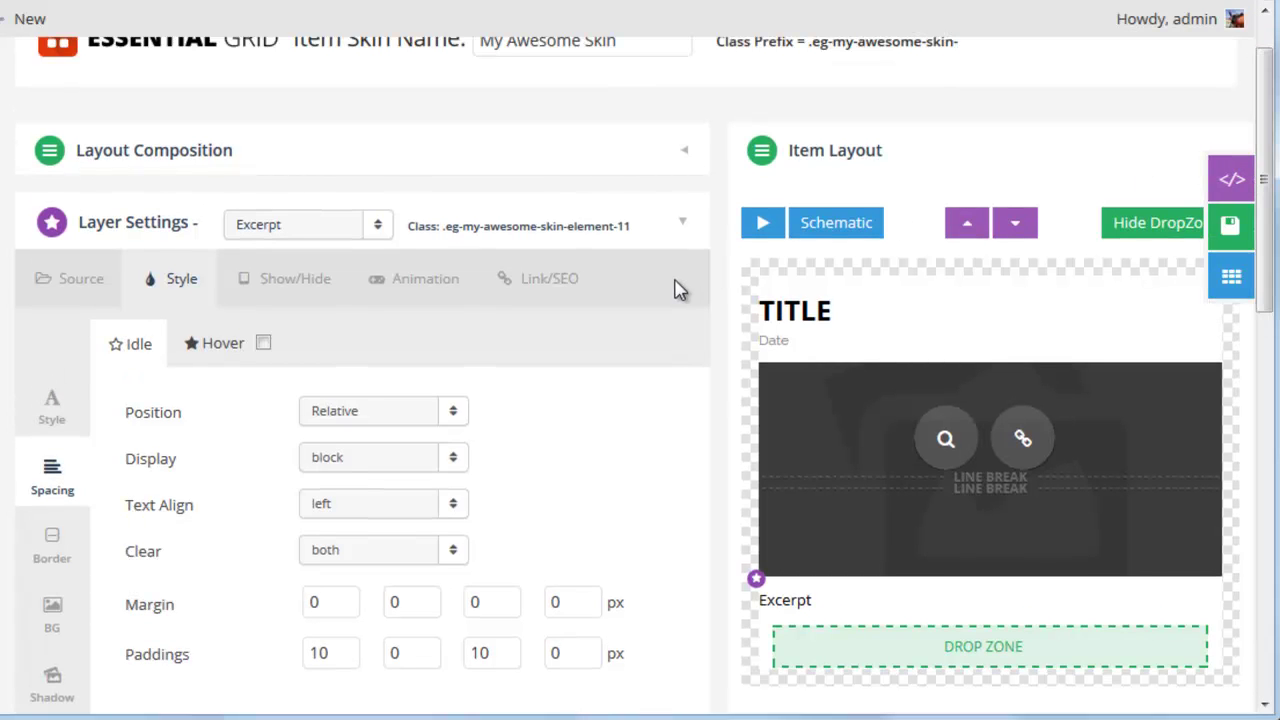
pyautogui.click(645, 168)
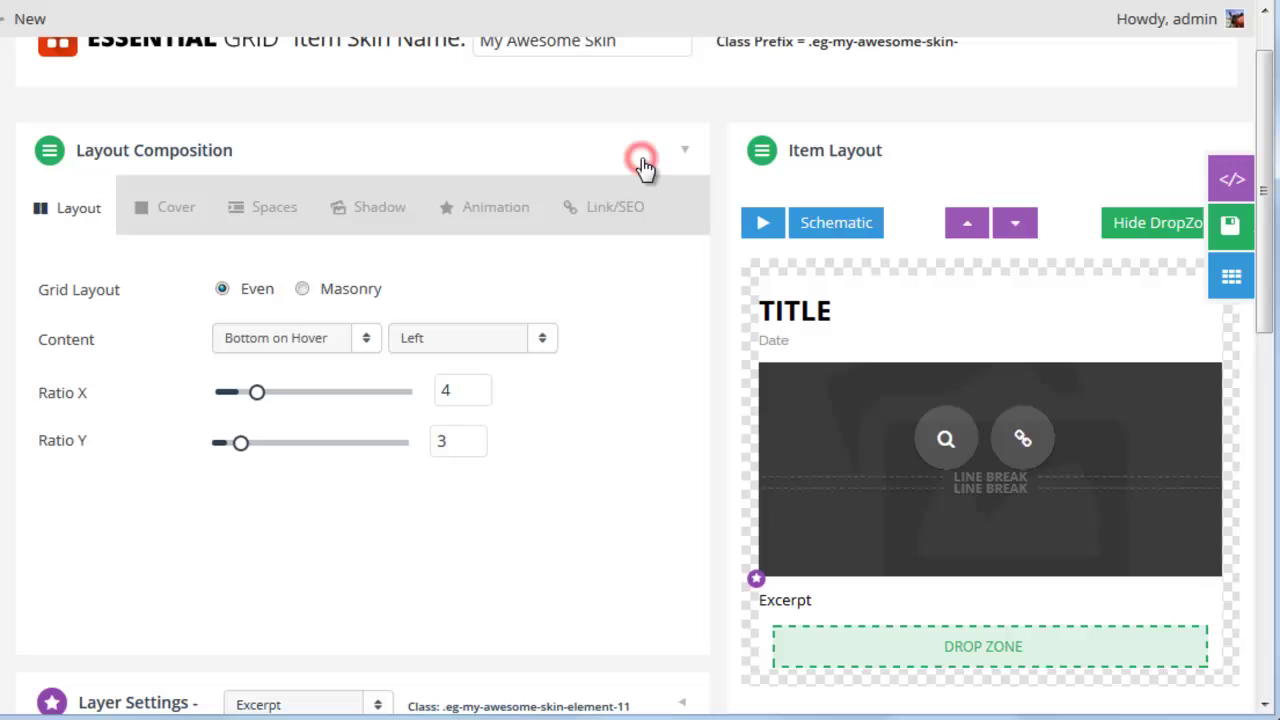
pyautogui.click(490, 214)
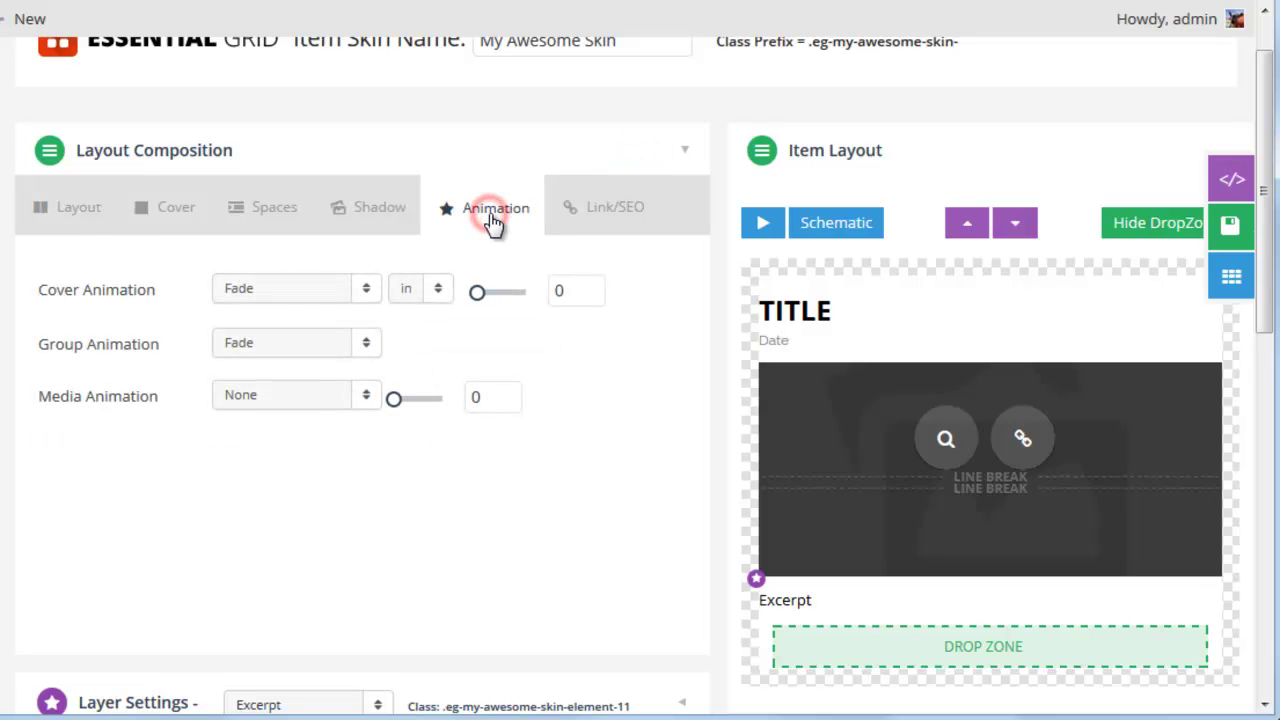
pyautogui.click(294, 342)
pyautogui.moveTo(385, 480); pyautogui.dragTo(376, 466)
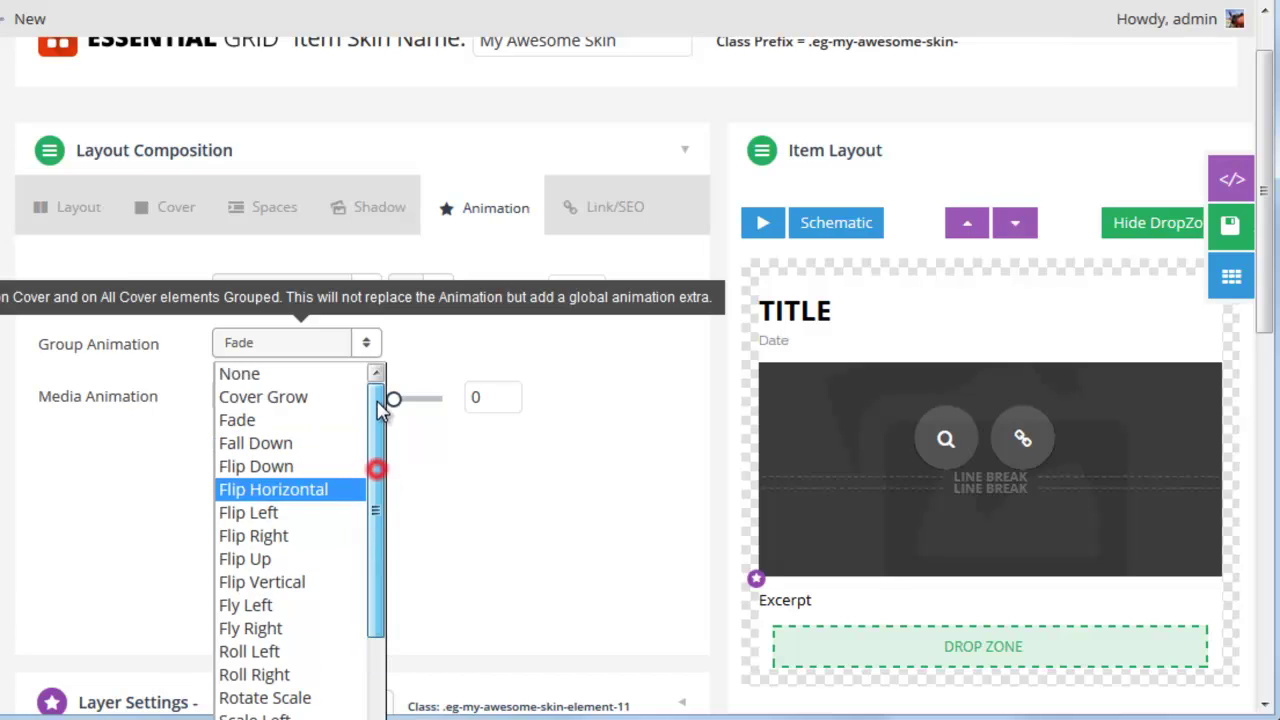
pyautogui.click(248, 372)
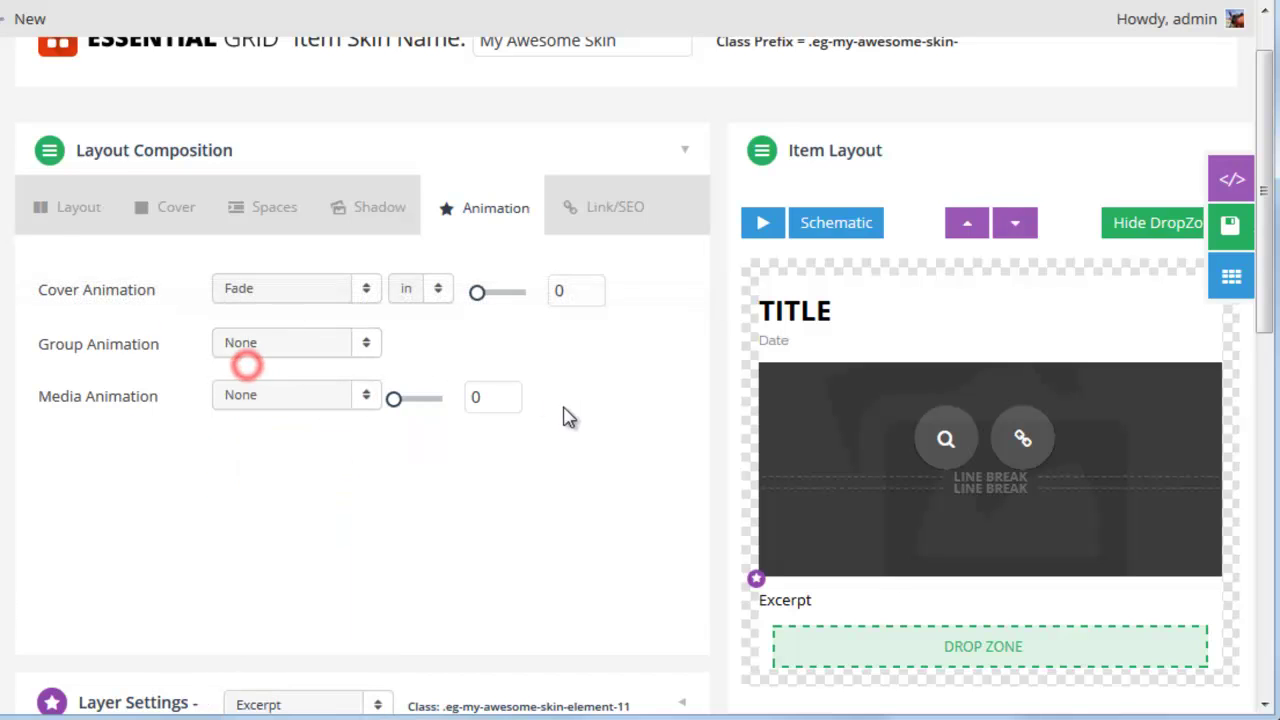
# Set the Title layer's transition to None and make it always visible
pyautogui.click(806, 316)
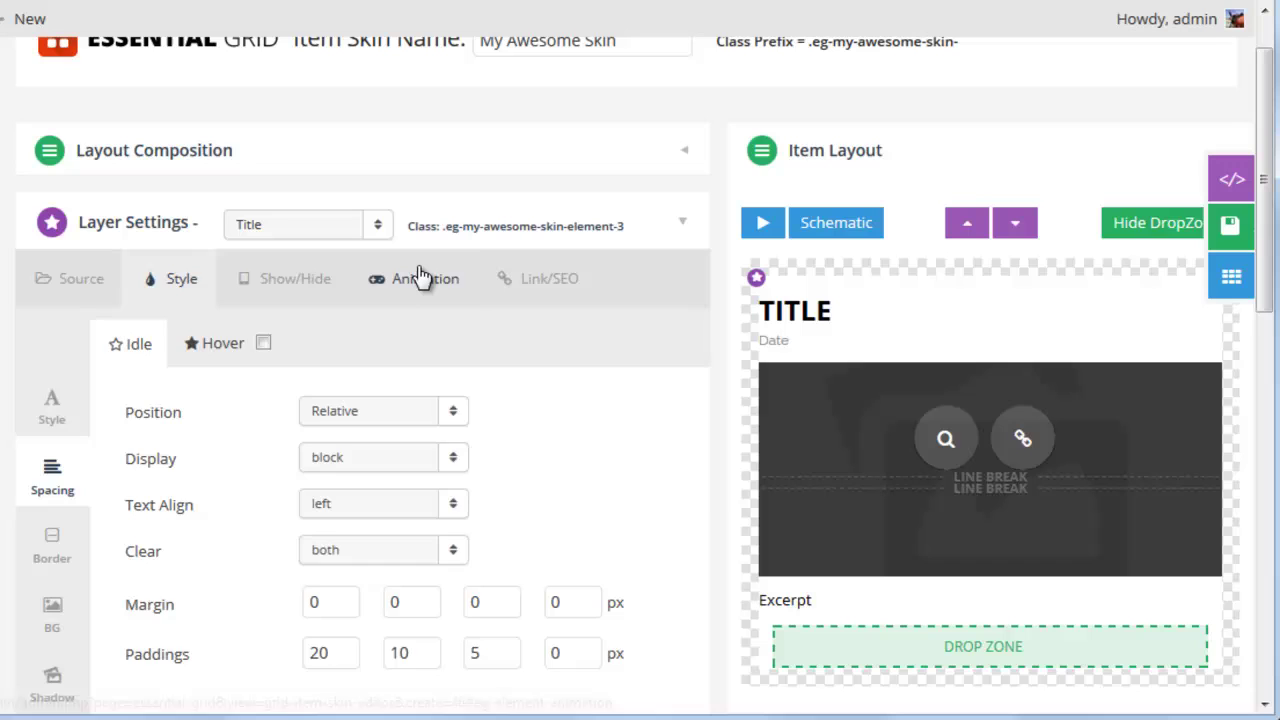
pyautogui.click(420, 278)
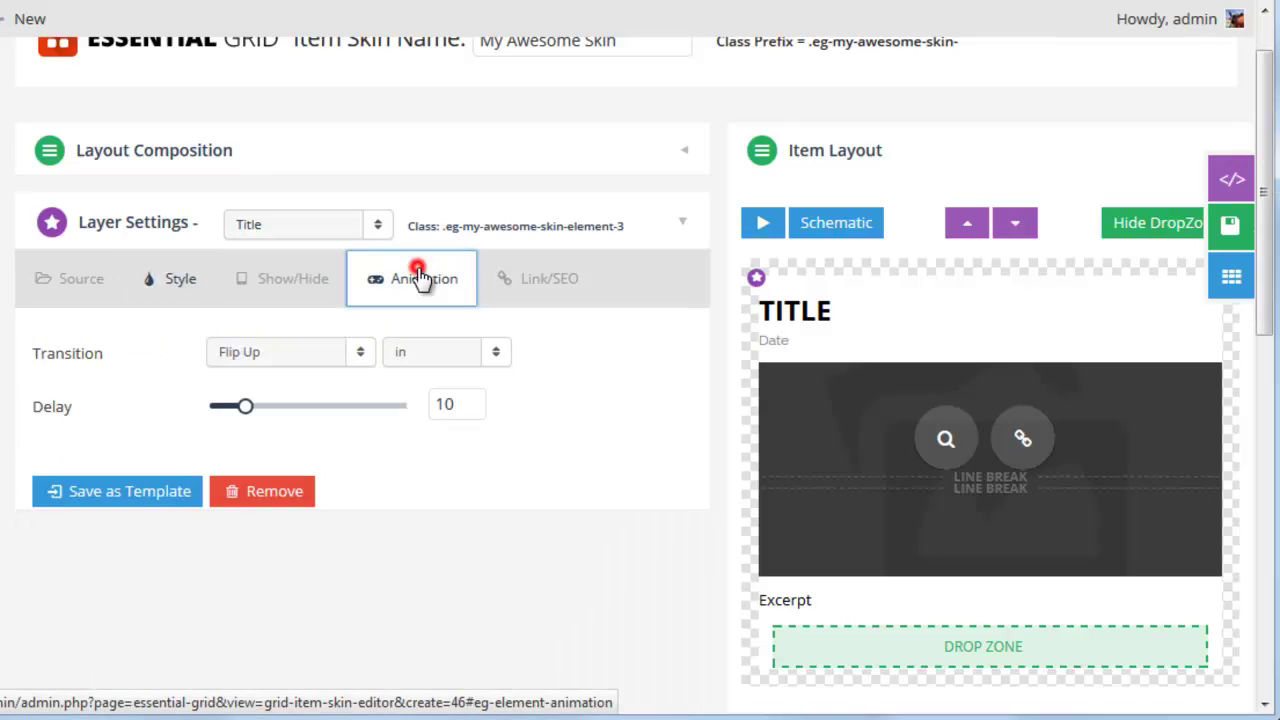
pyautogui.click(304, 351)
pyautogui.click(278, 384)
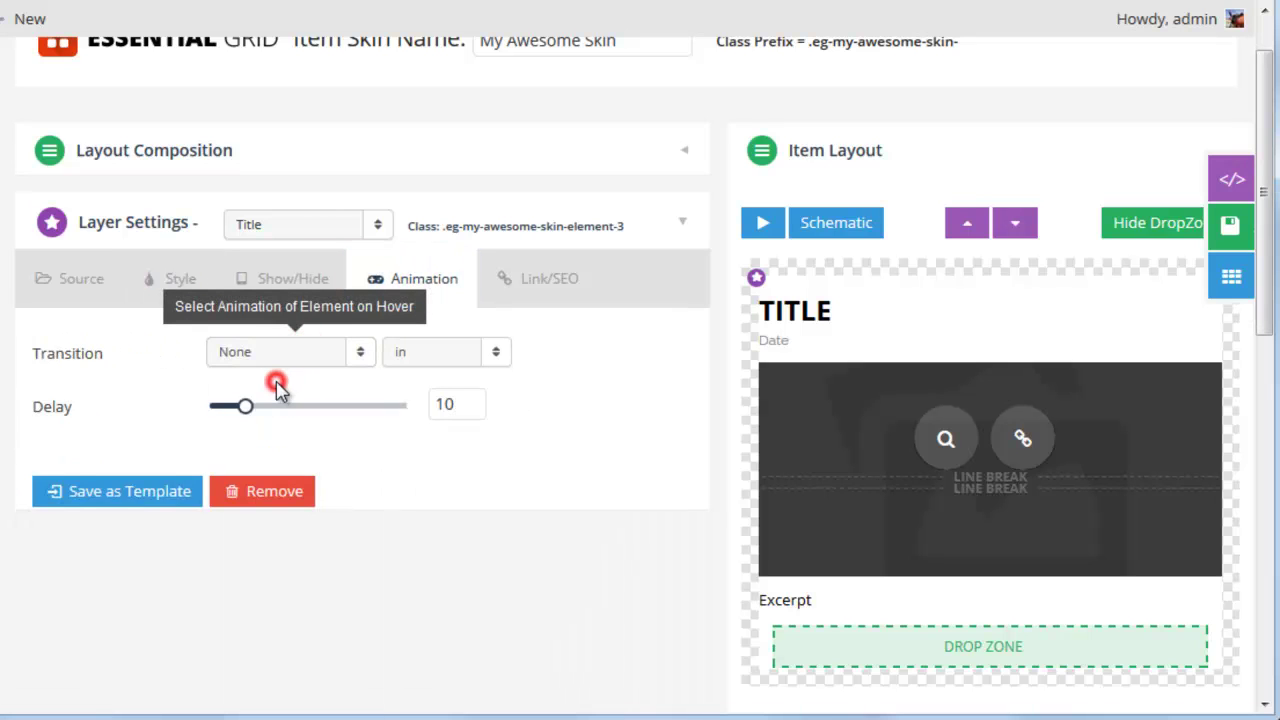
pyautogui.click(427, 352)
pyautogui.click(430, 429)
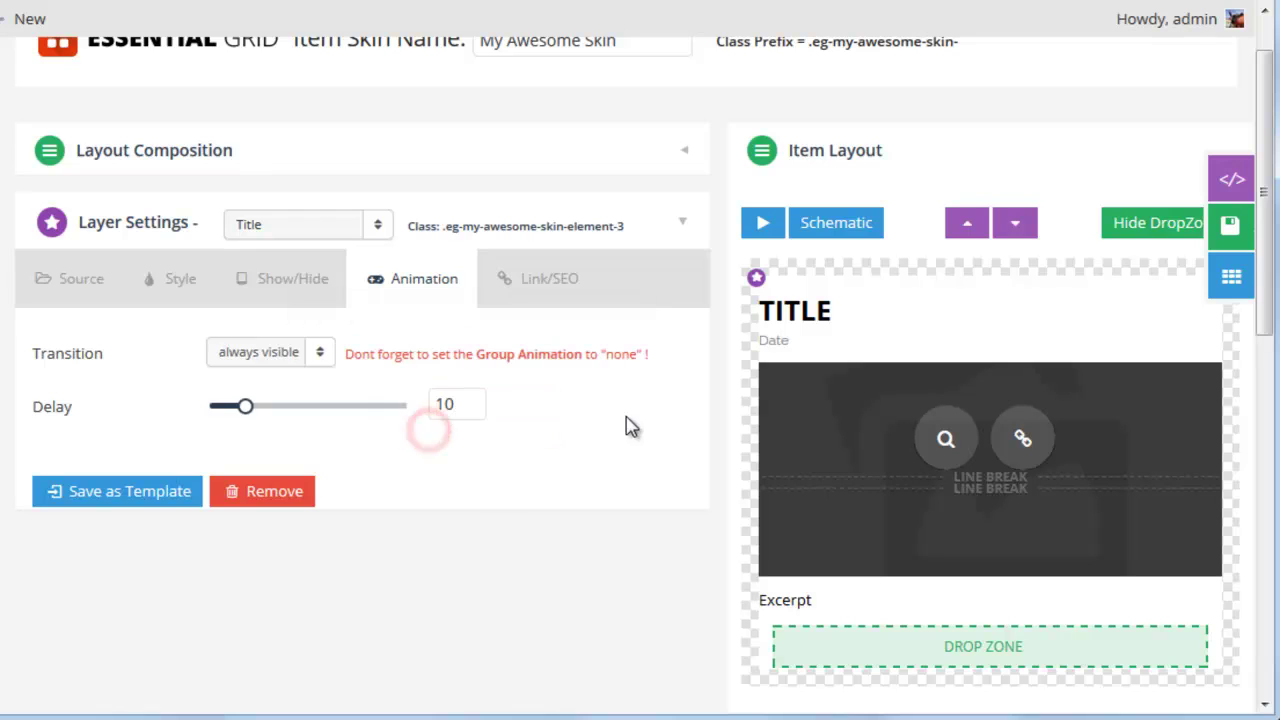
# Set the Date layer's transition to None and make it always visible
pyautogui.click(768, 342)
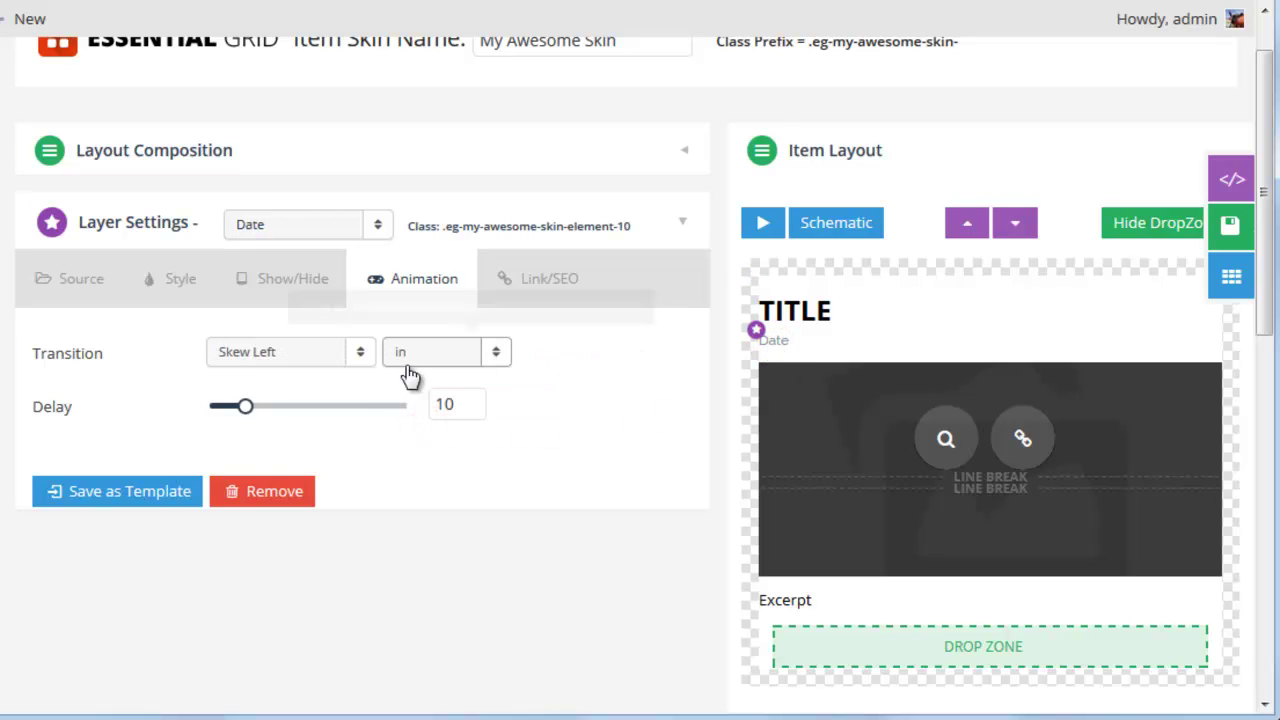
pyautogui.click(271, 352)
pyautogui.click(276, 384)
pyautogui.click(457, 351)
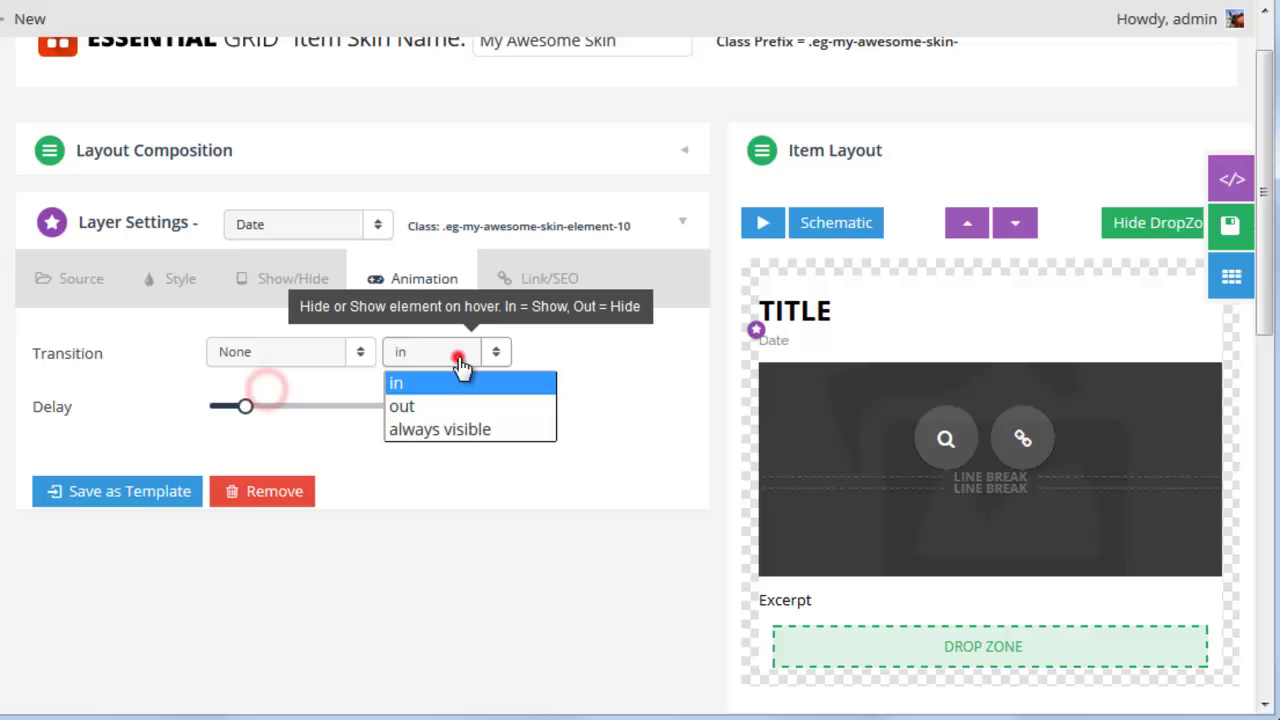
pyautogui.click(443, 428)
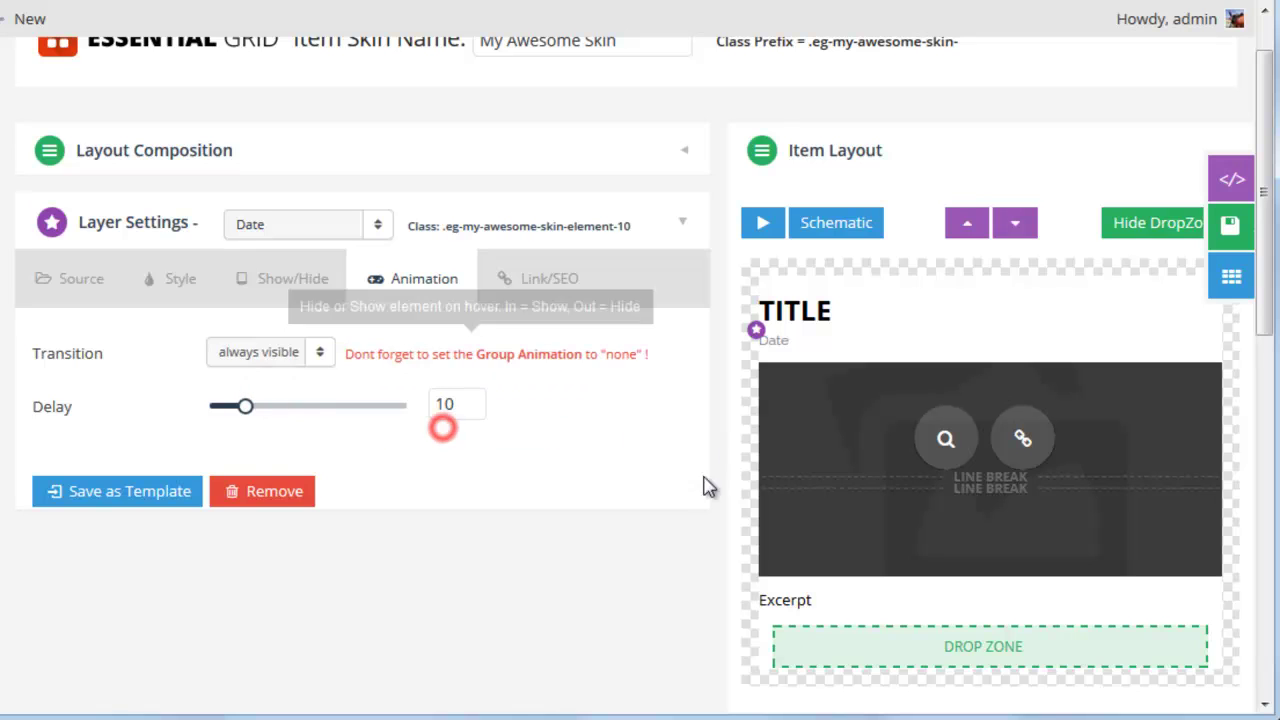
# Set the Excerpt layer's transition to None and make it always visible
pyautogui.click(786, 600)
pyautogui.click(258, 352)
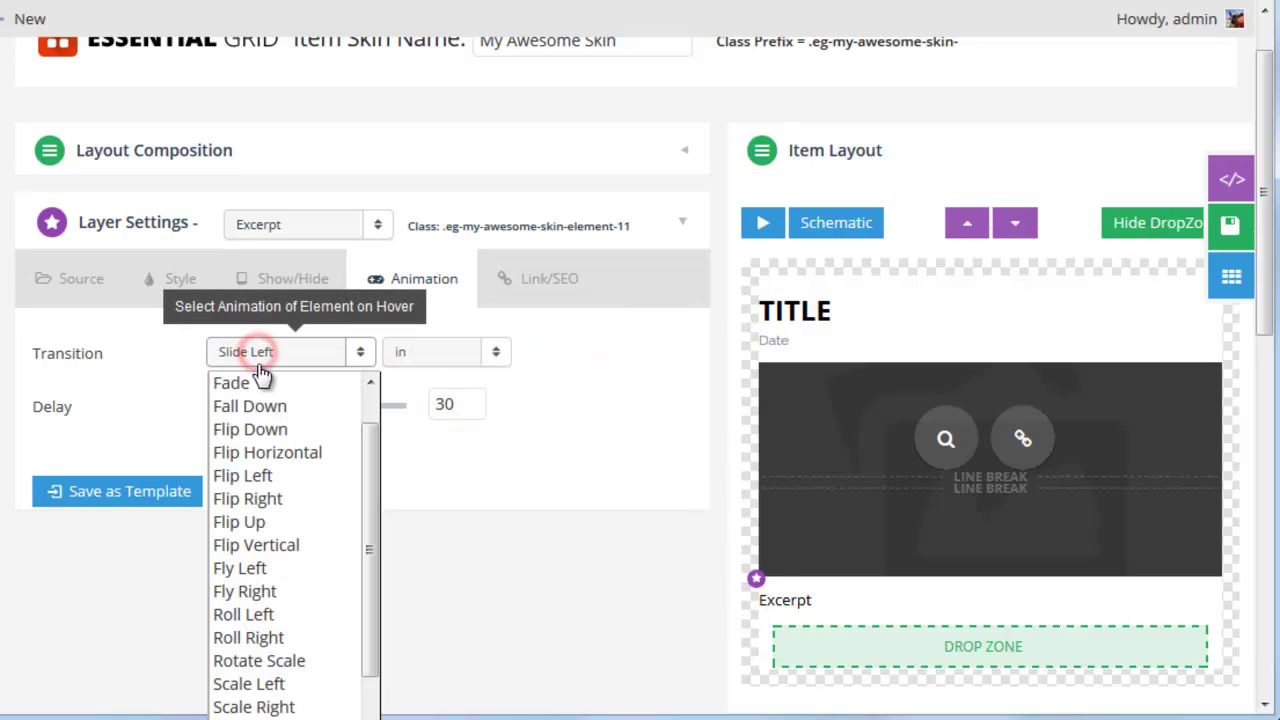
pyautogui.moveTo(371, 466); pyautogui.dragTo(371, 451)
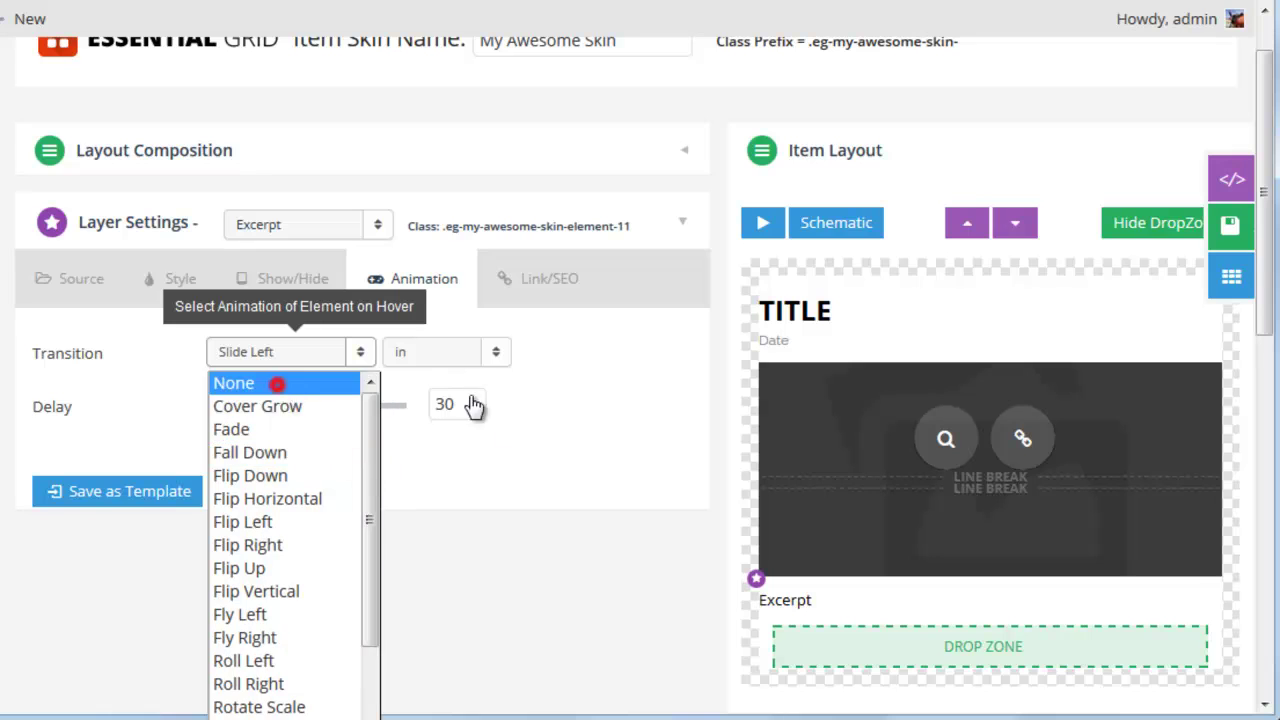
pyautogui.click(270, 383)
pyautogui.click(443, 350)
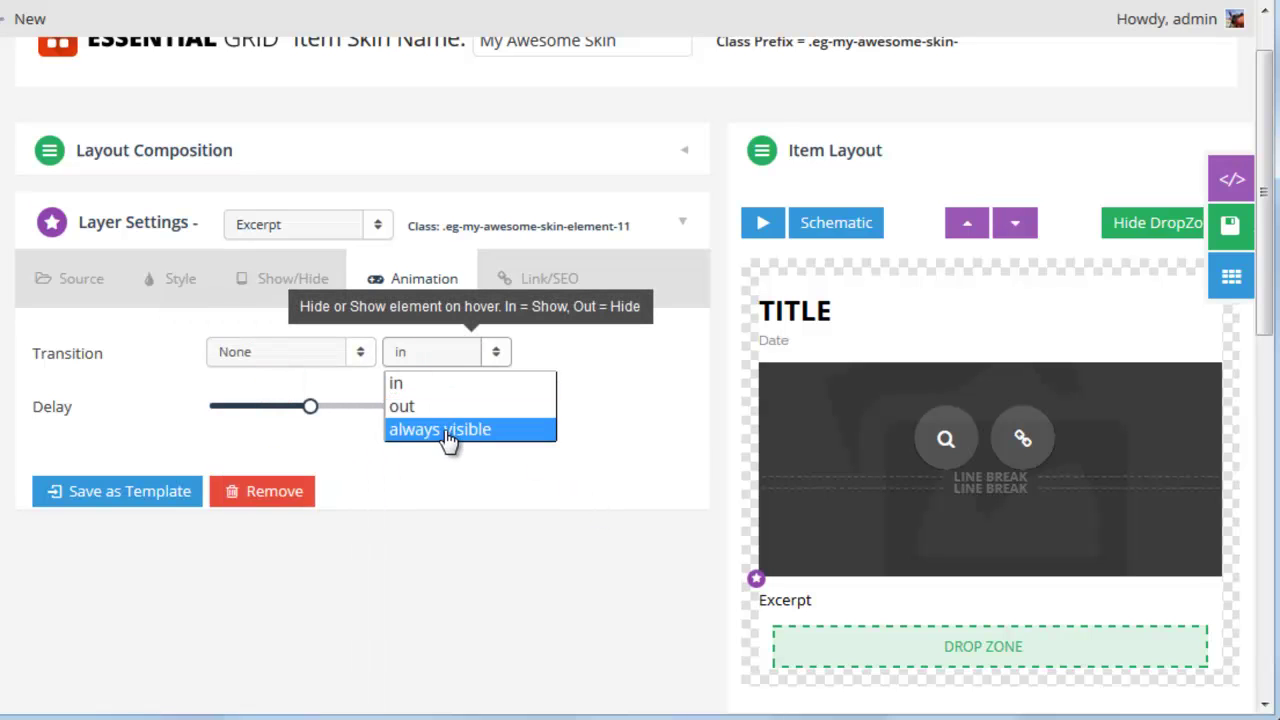
pyautogui.click(445, 431)
# Save My Awesome Skin and check the darkening and icons on the live grid images
pyautogui.scroll(1, 686, 486)
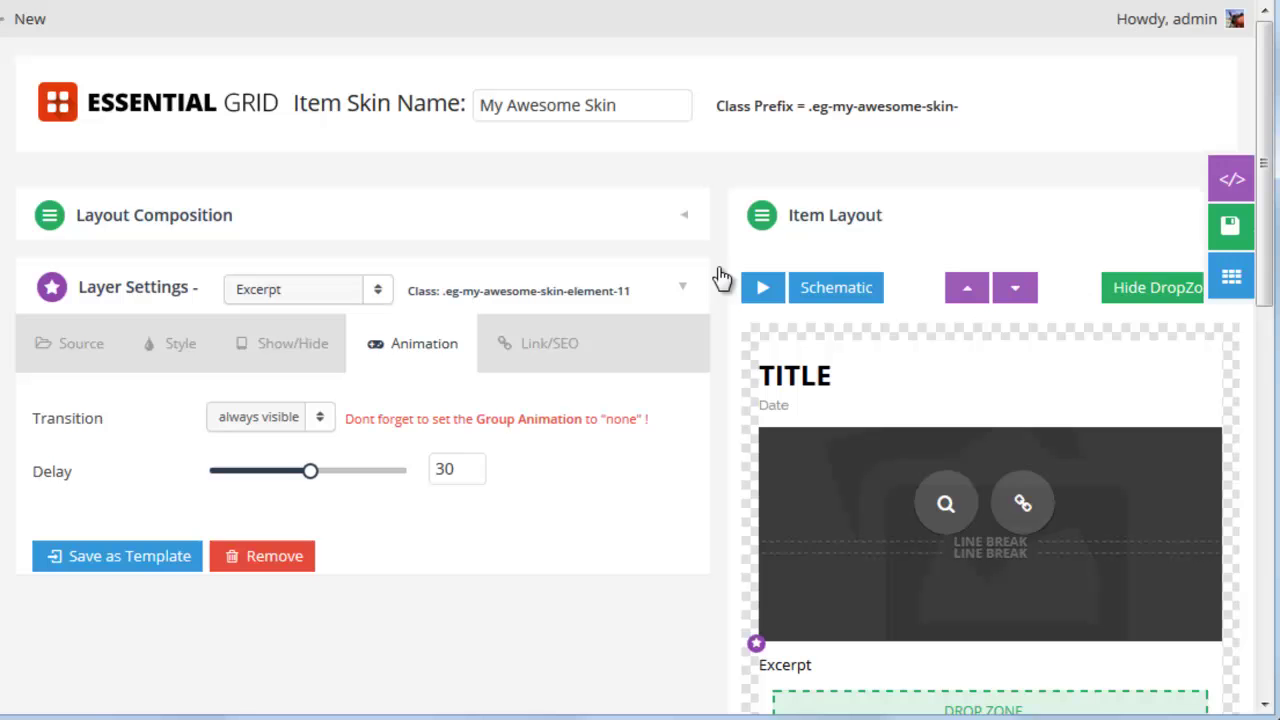
pyautogui.click(1188, 234)
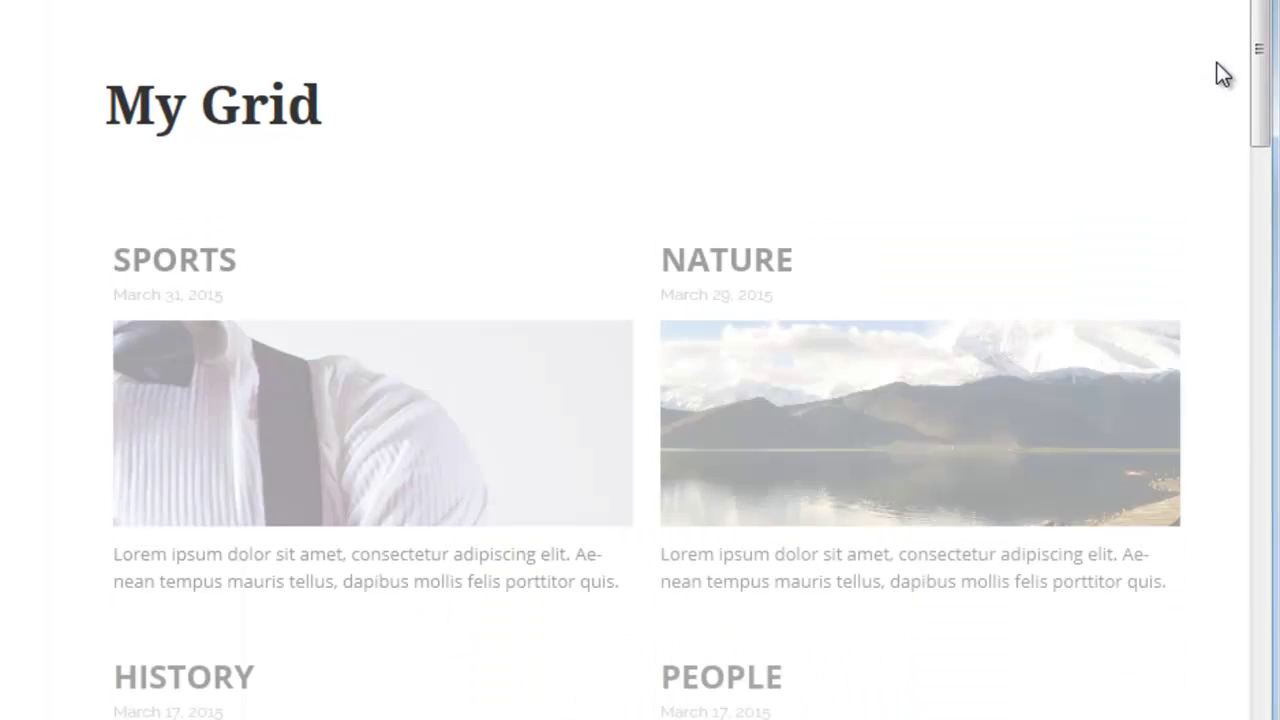
pyautogui.scroll(-3, 1220, 71)
pyautogui.moveTo(921, 262)
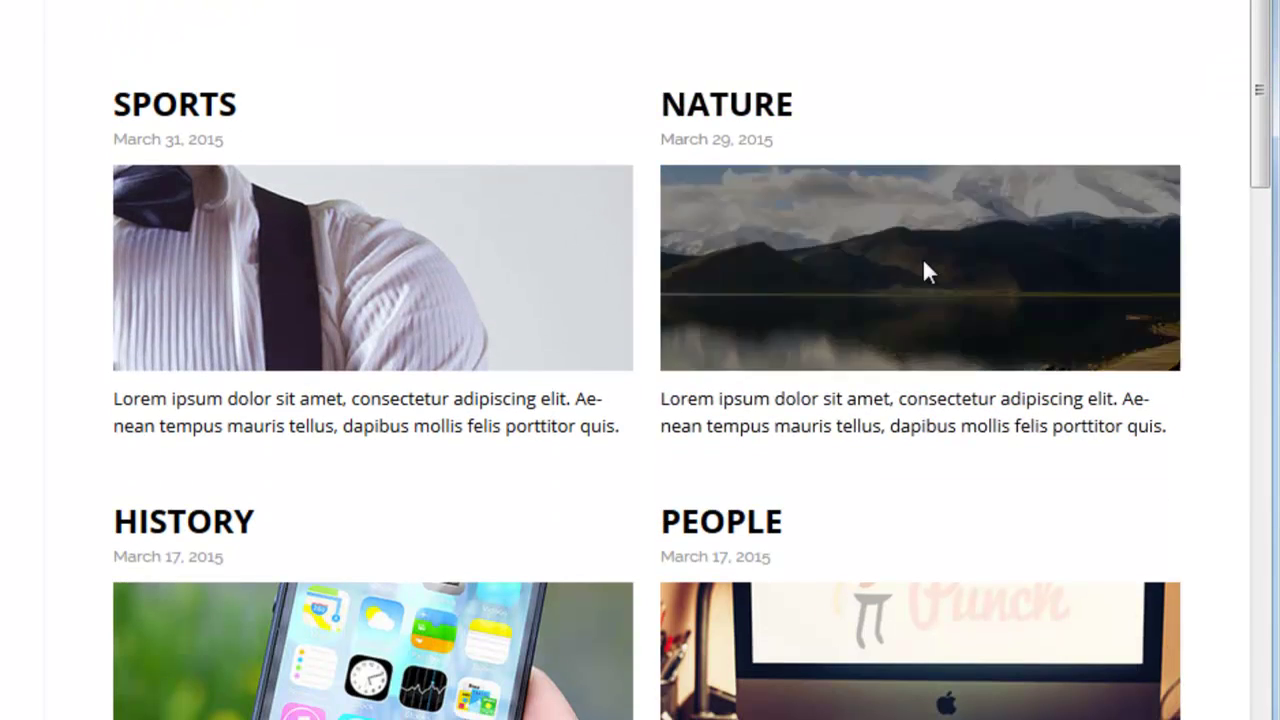
pyautogui.moveTo(348, 298)
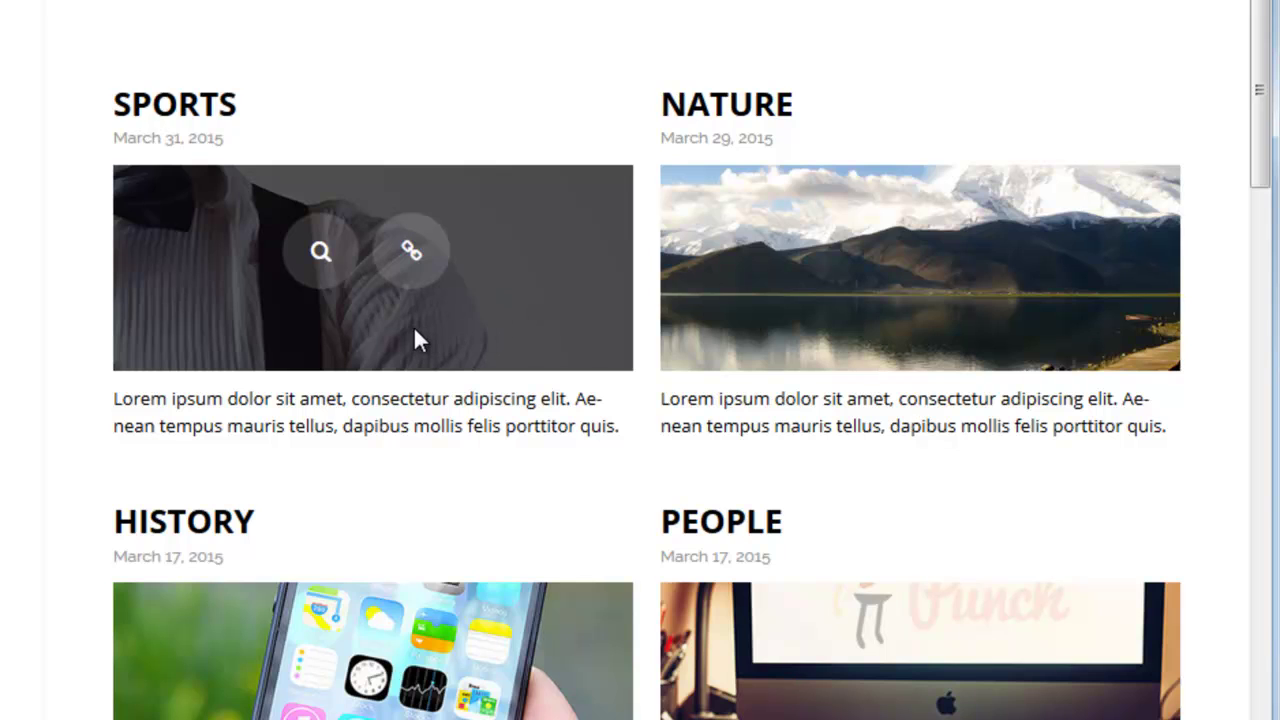
pyautogui.scroll(-3, 413, 330)
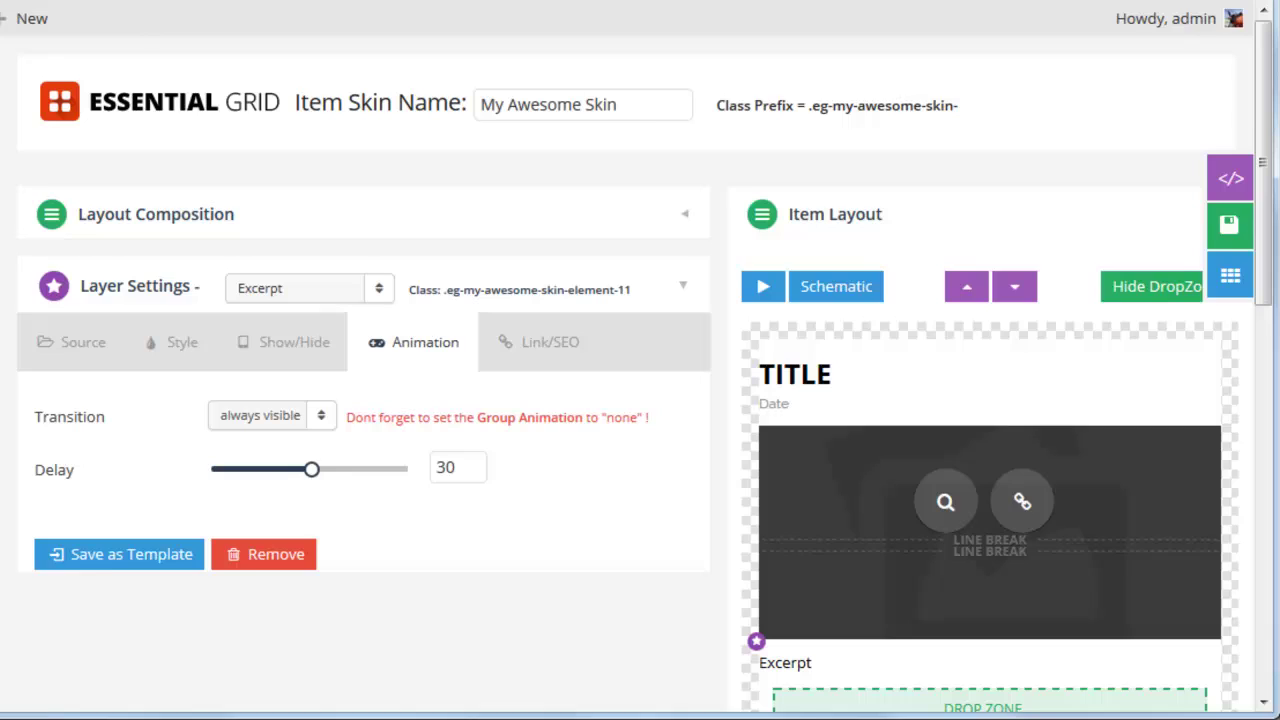
# Delete both Line Break layers from the image area, leaving only the two icons
pyautogui.scroll(-2, 735, 537)
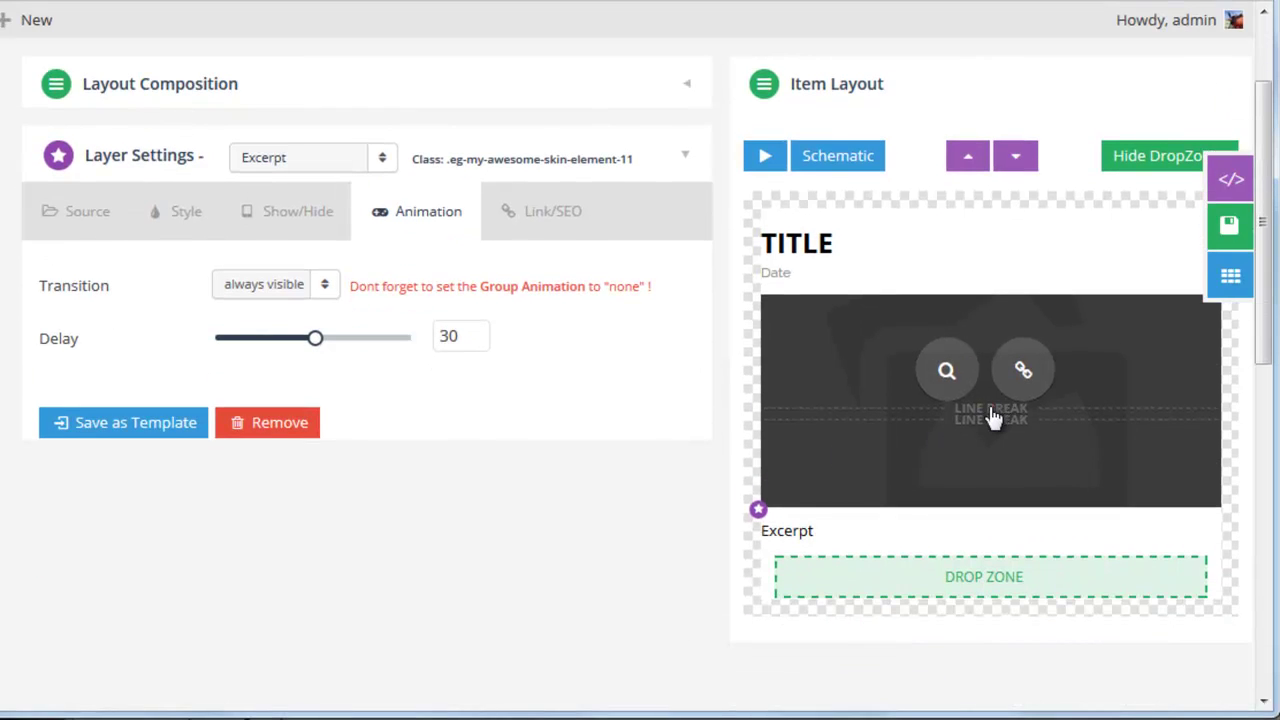
pyautogui.click(990, 413)
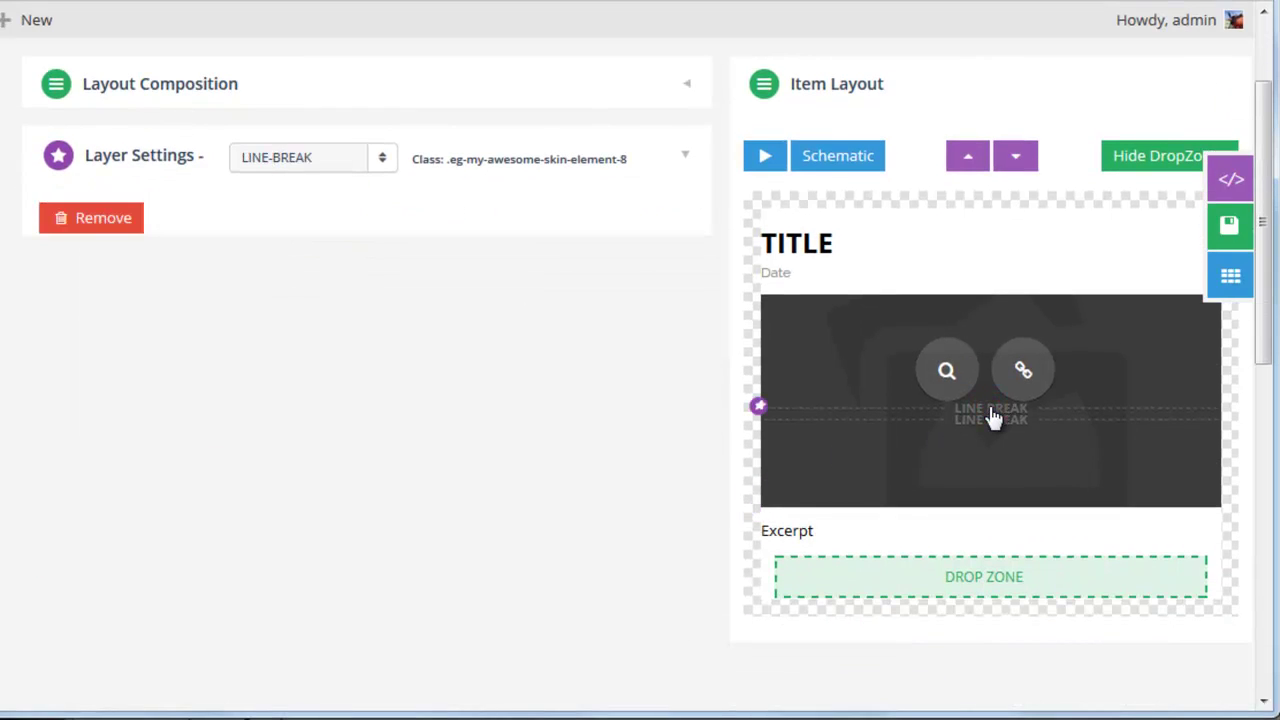
pyautogui.click(94, 232)
pyautogui.click(980, 427)
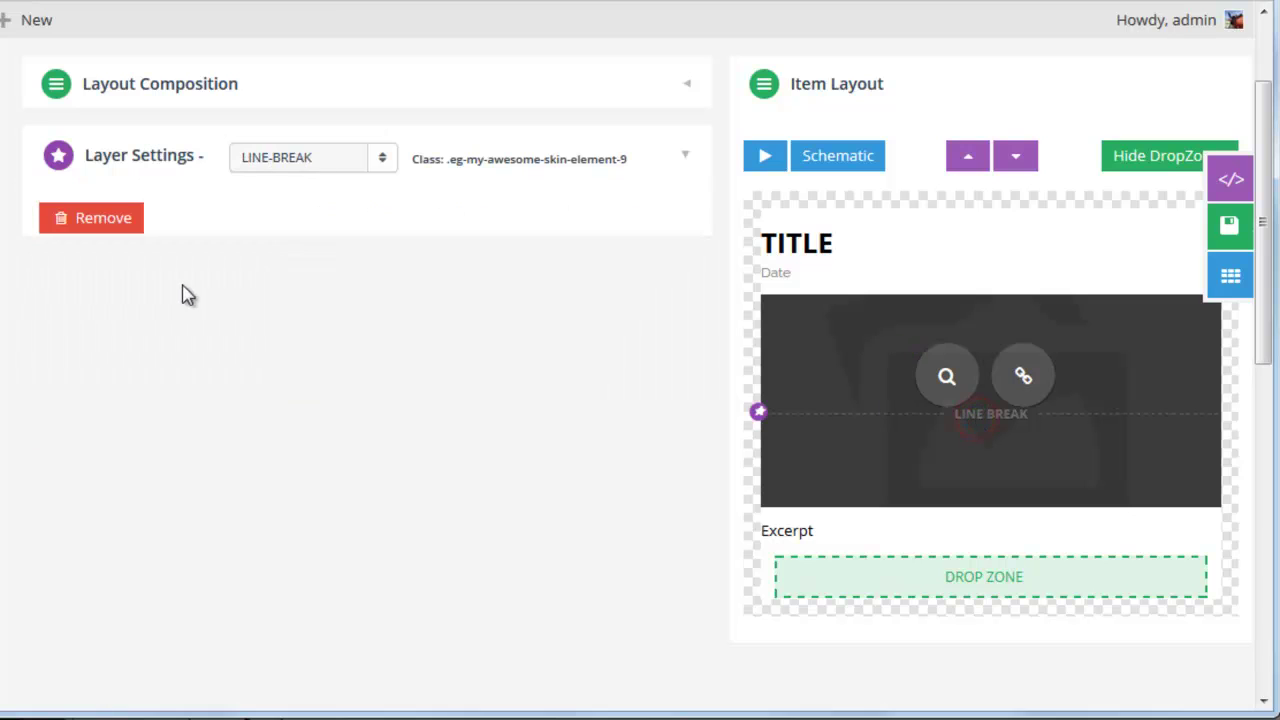
pyautogui.click(77, 234)
pyautogui.scroll(2, 454, 479)
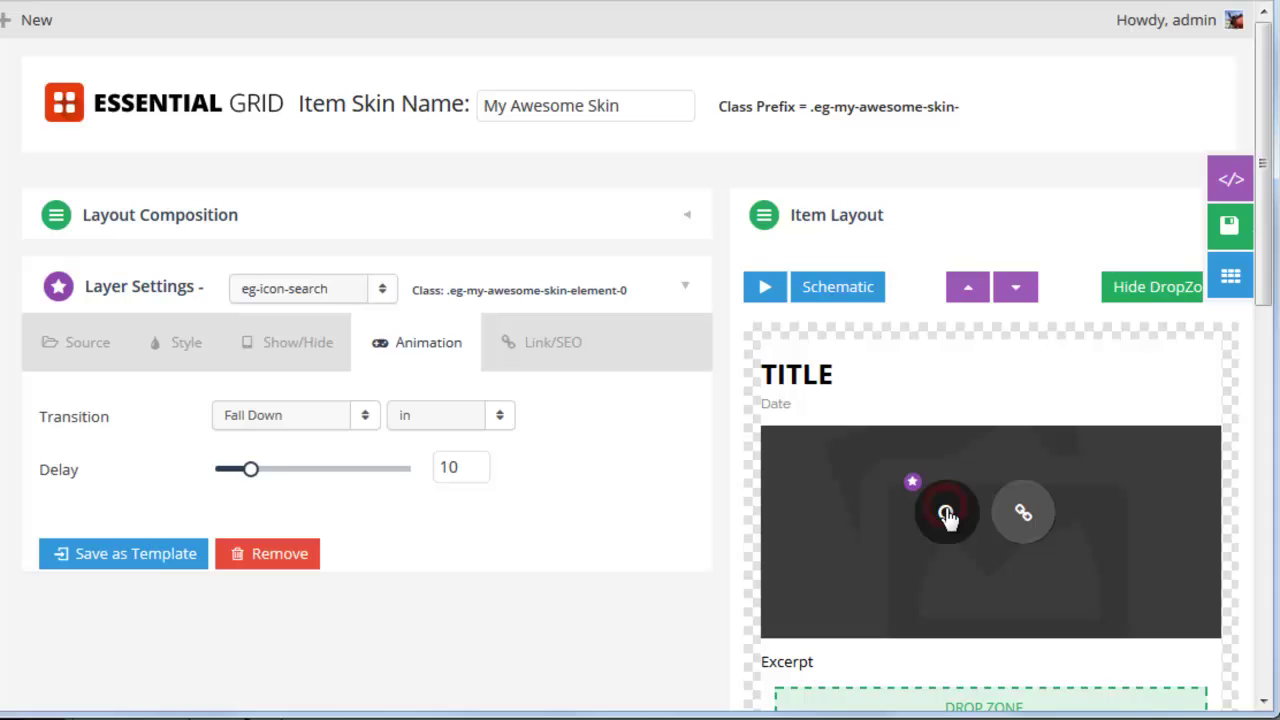
# Give the eg-icon-search layer a 23 px top margin
pyautogui.click(189, 345)
pyautogui.scroll(-1, 257, 383)
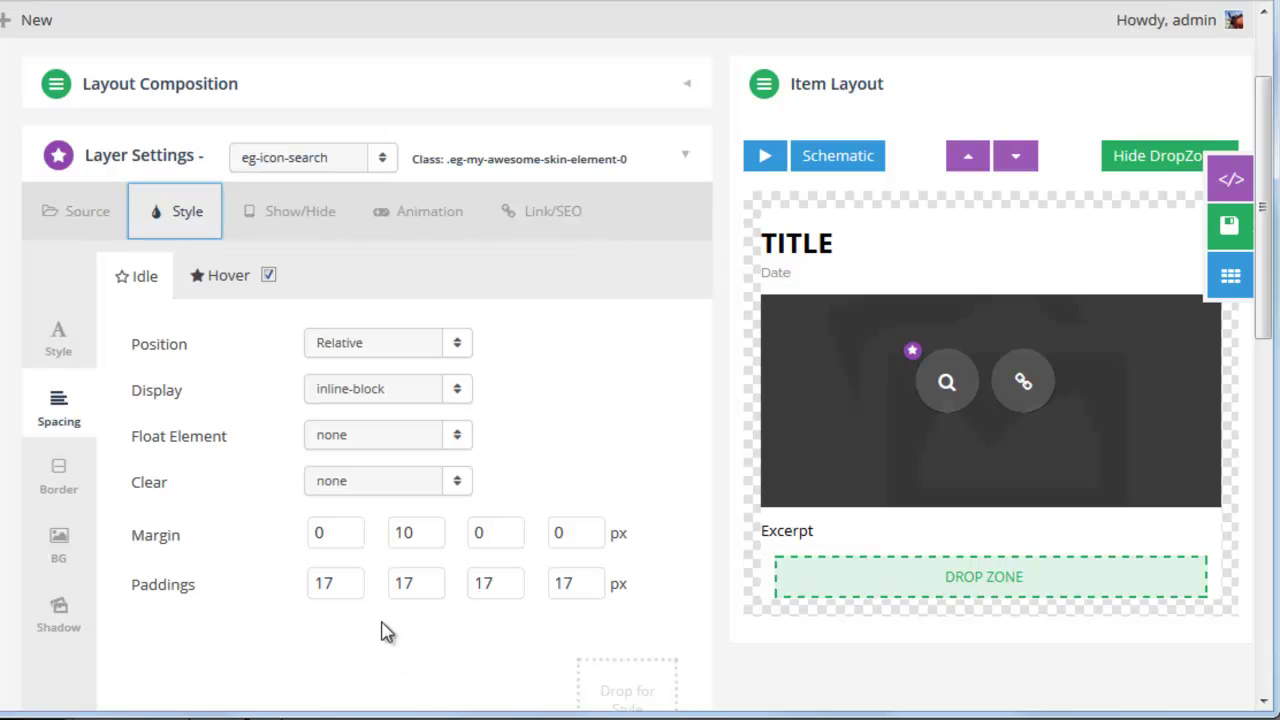
pyautogui.doubleClick(319, 535)
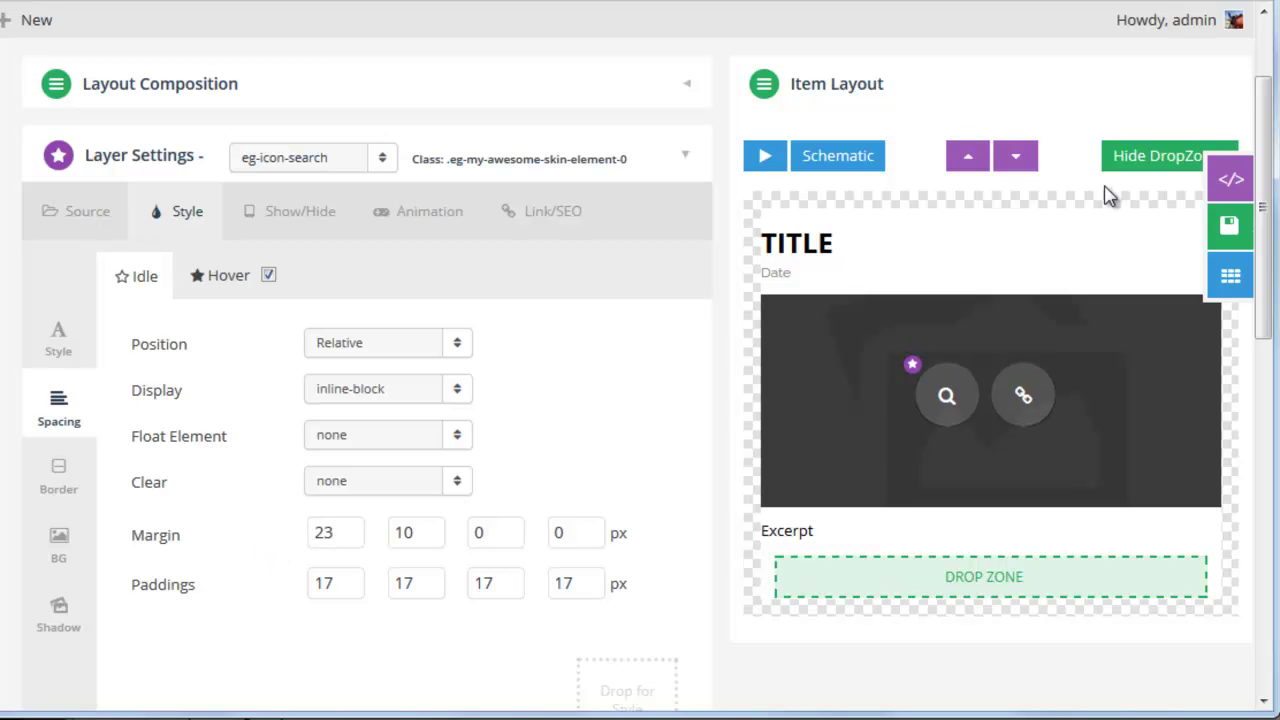
# Give the eg-icon-link layer a 23 px top margin and save the skin
pyautogui.click(1023, 401)
pyautogui.click(345, 532)
pyautogui.doubleClick(325, 534)
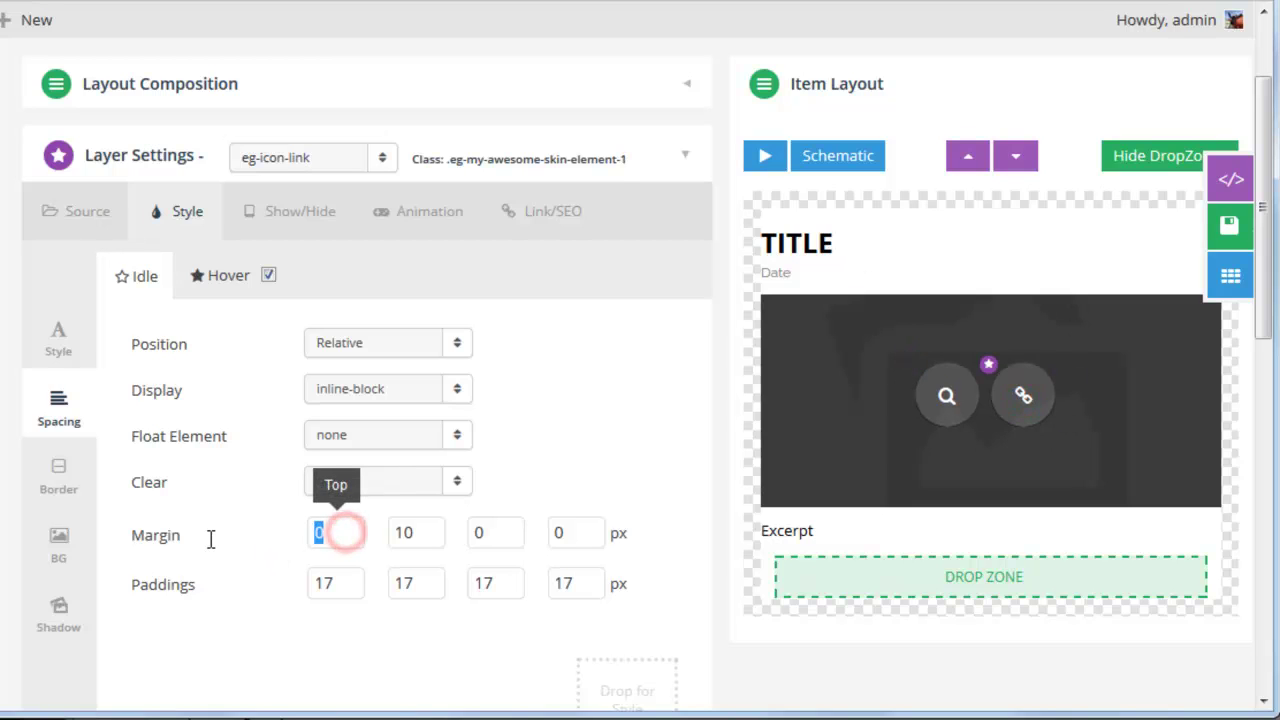
pyautogui.write('23')
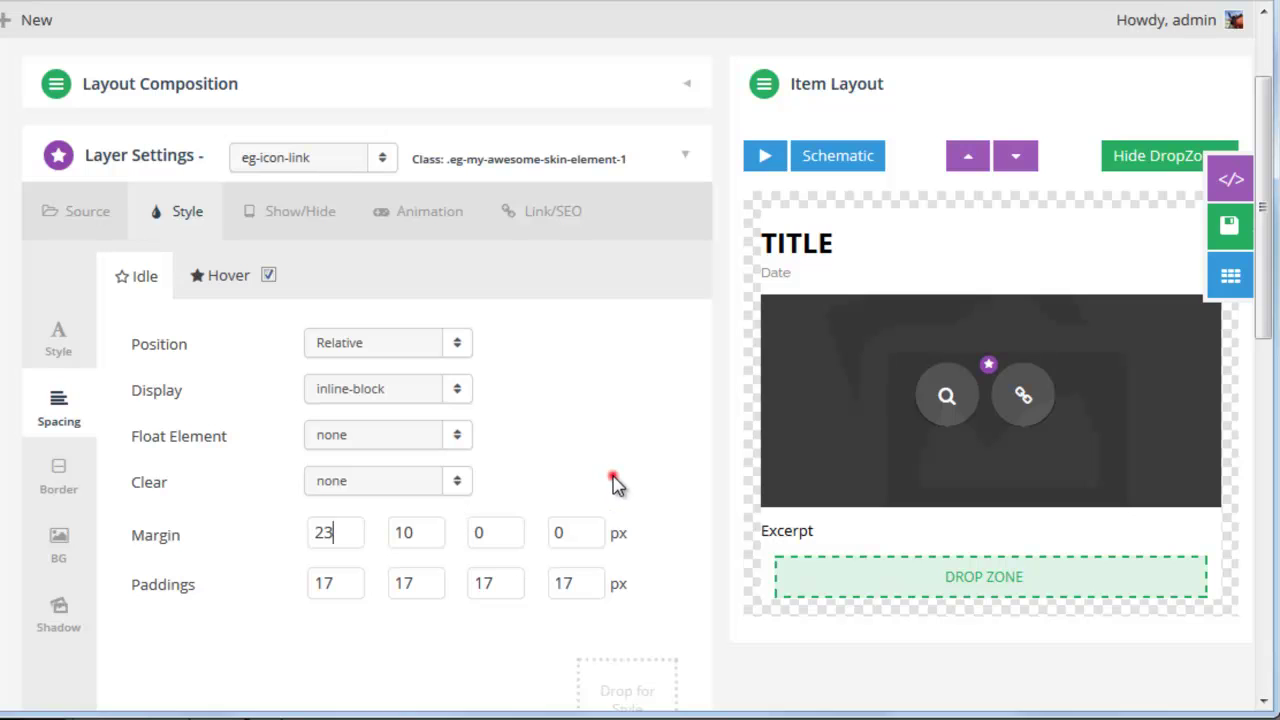
pyautogui.click(1229, 225)
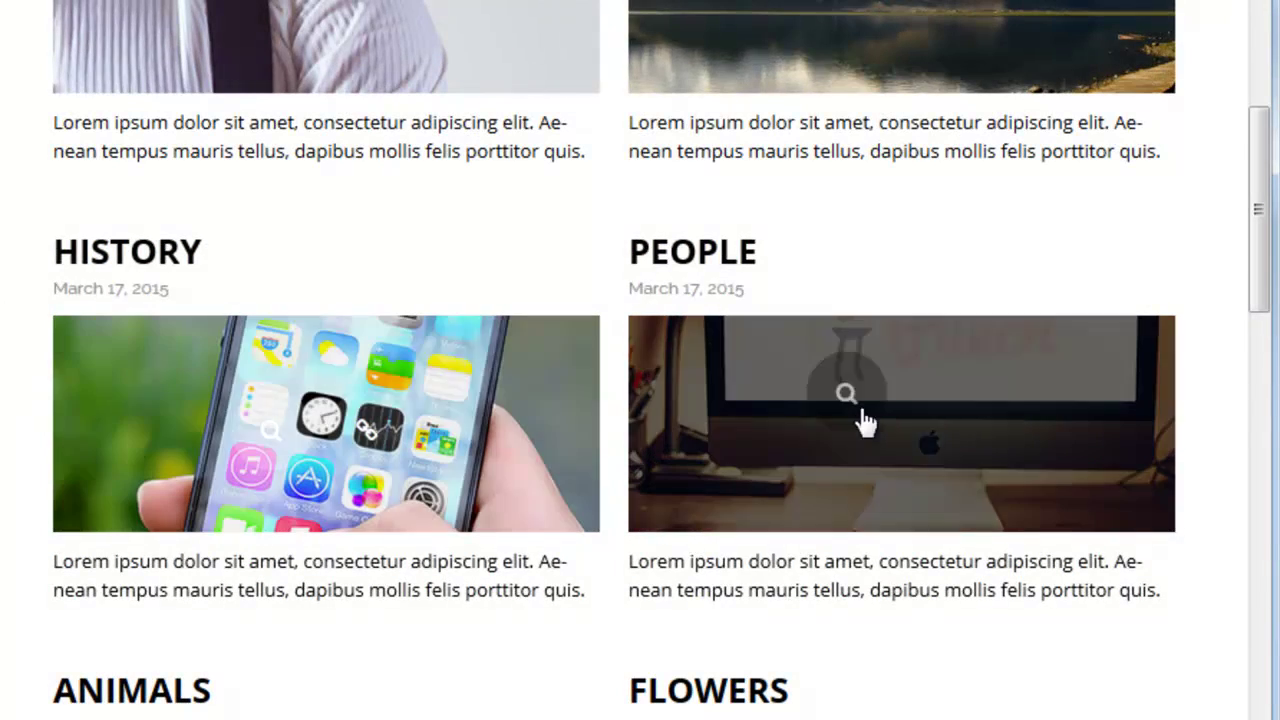
# Inspect the tile markup in Firebug down to the img inside esg-entry-media-wrapper and esg-entry-media, then close it
pyautogui.moveTo(1260, 196); pyautogui.dragTo(1262, 114)
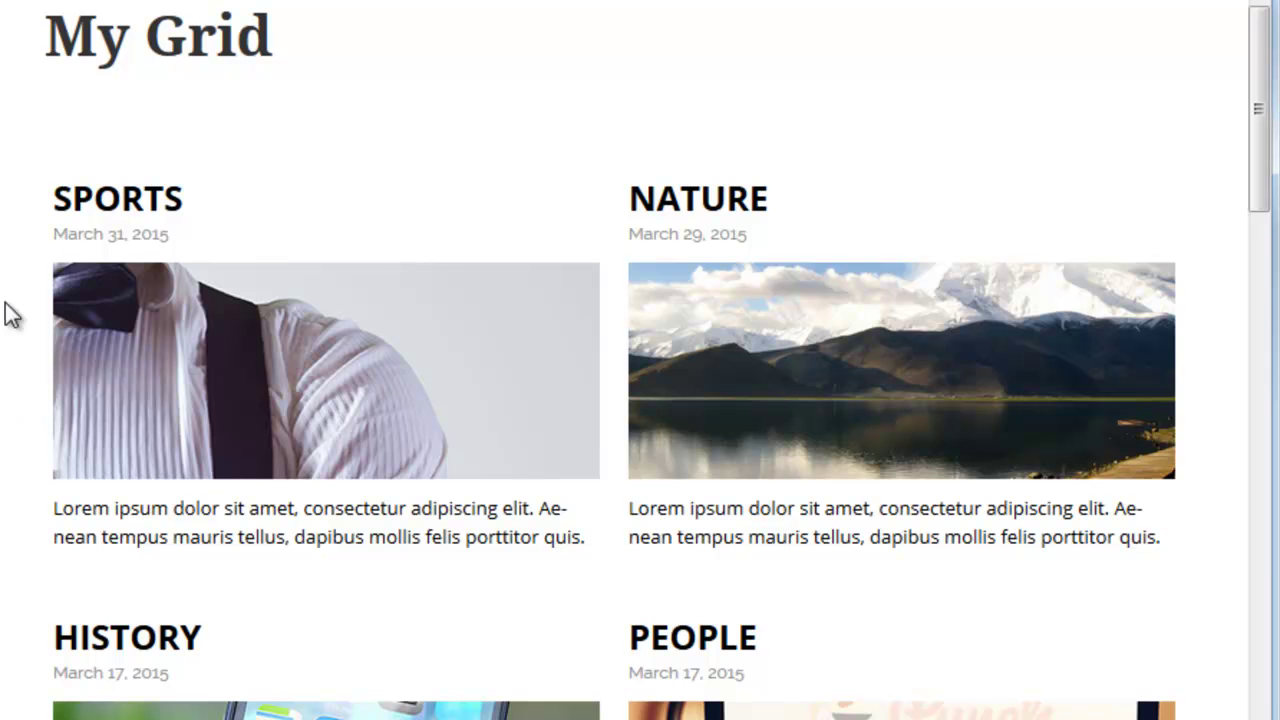
pyautogui.press('F12')
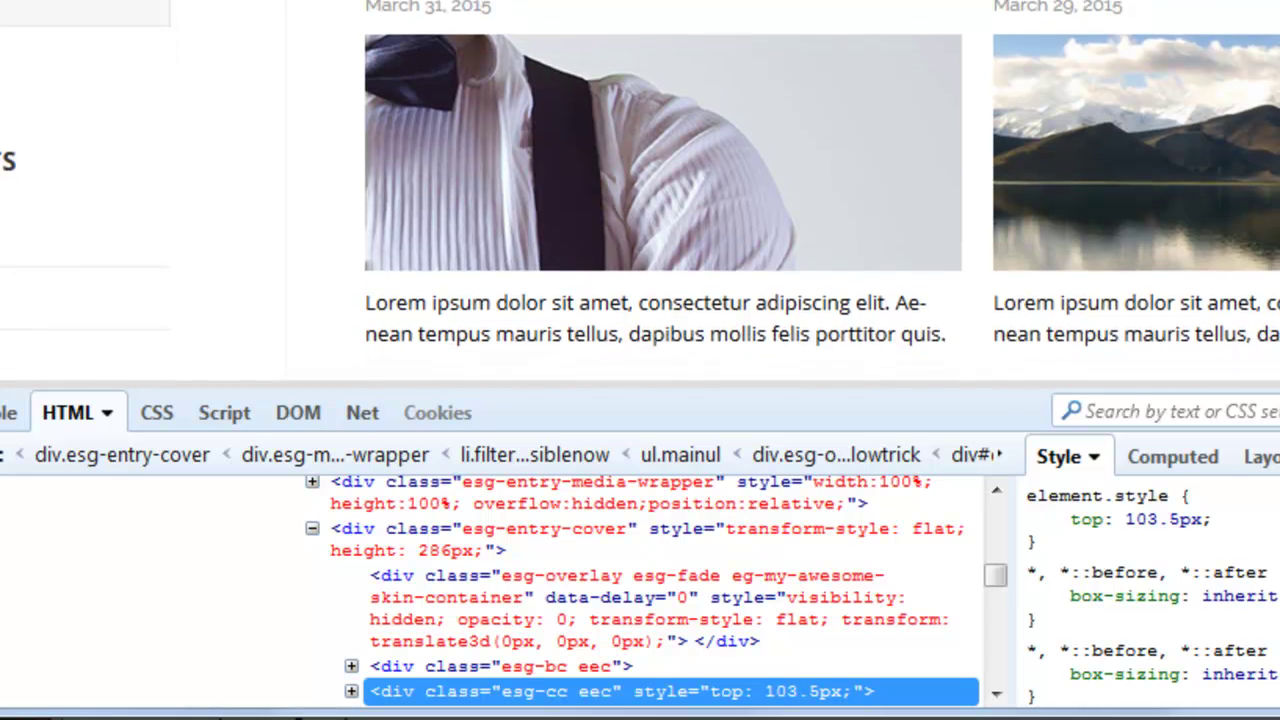
pyautogui.scroll(-1, 640, 190)
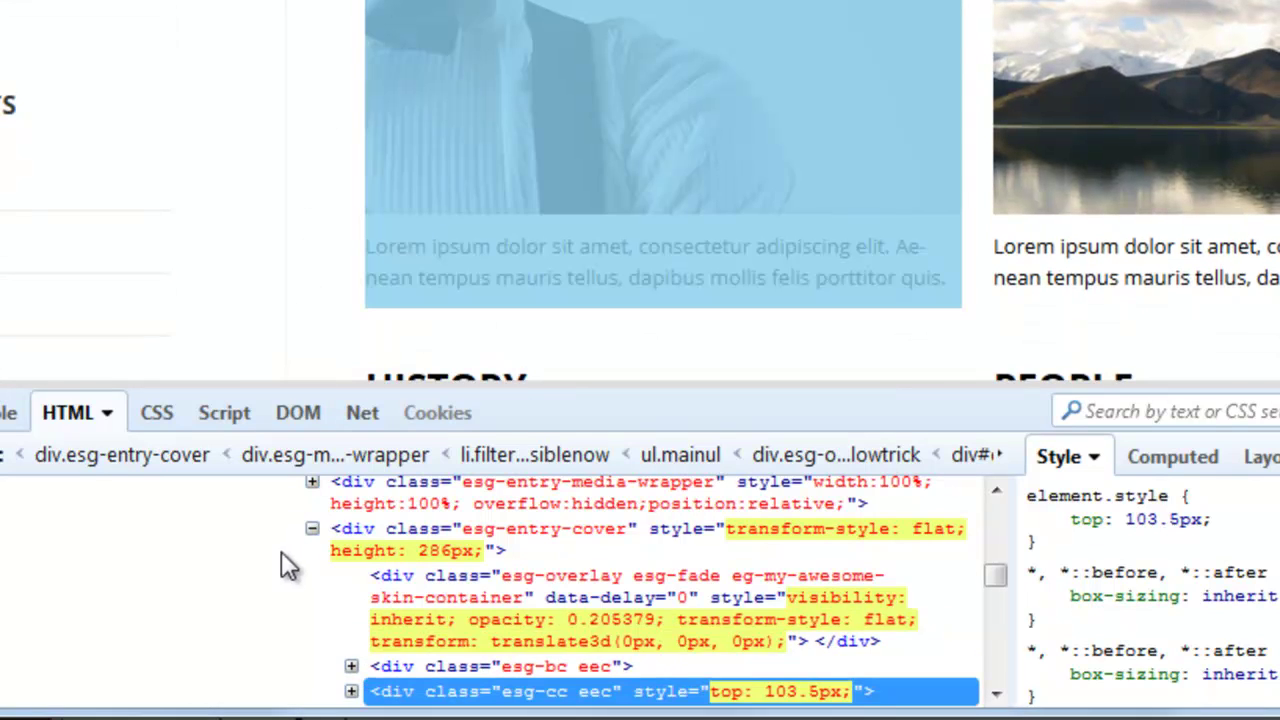
pyautogui.scroll(1, 281, 556)
pyautogui.scroll(-2, 322, 565)
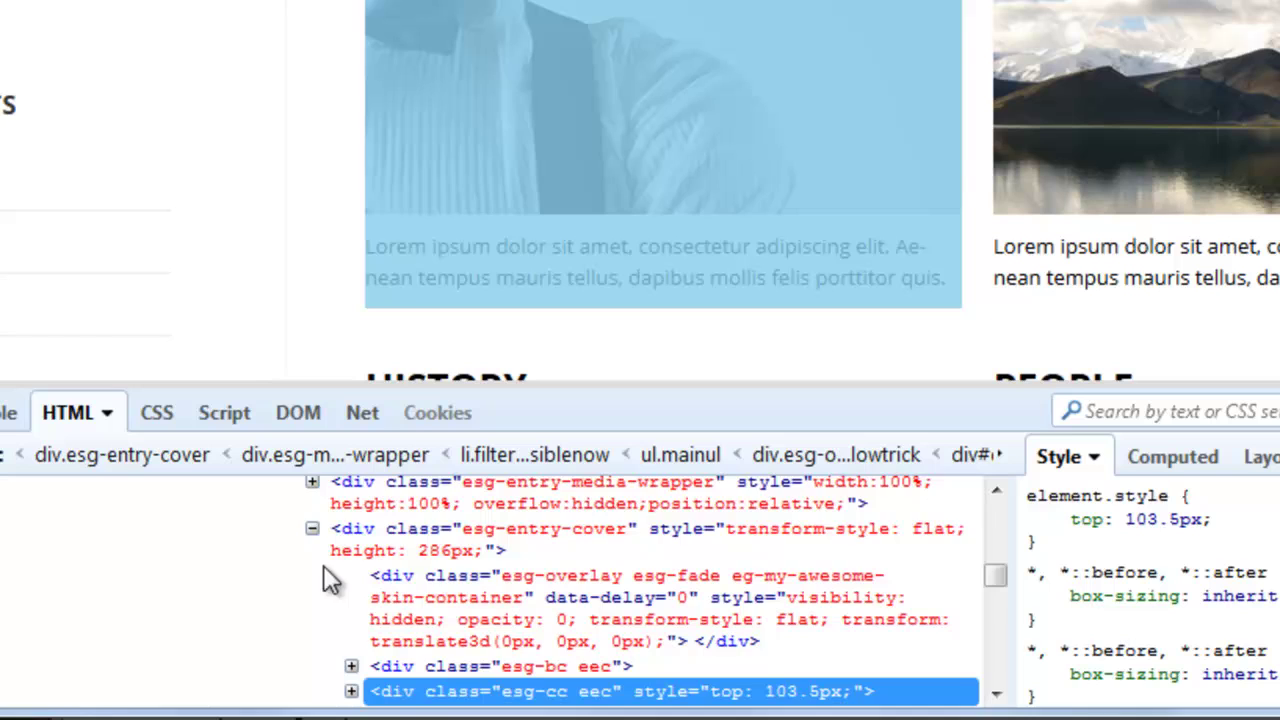
pyautogui.scroll(-1, 385, 601)
pyautogui.scroll(2, 380, 597)
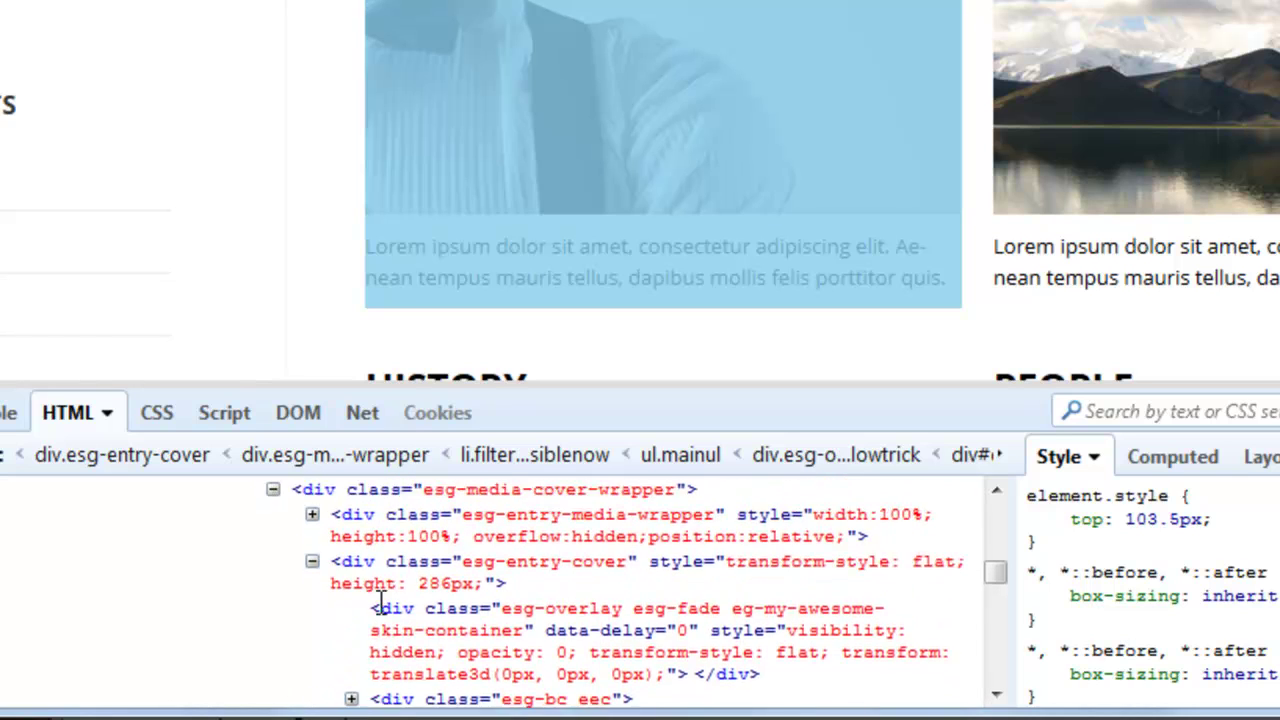
pyautogui.click(312, 553)
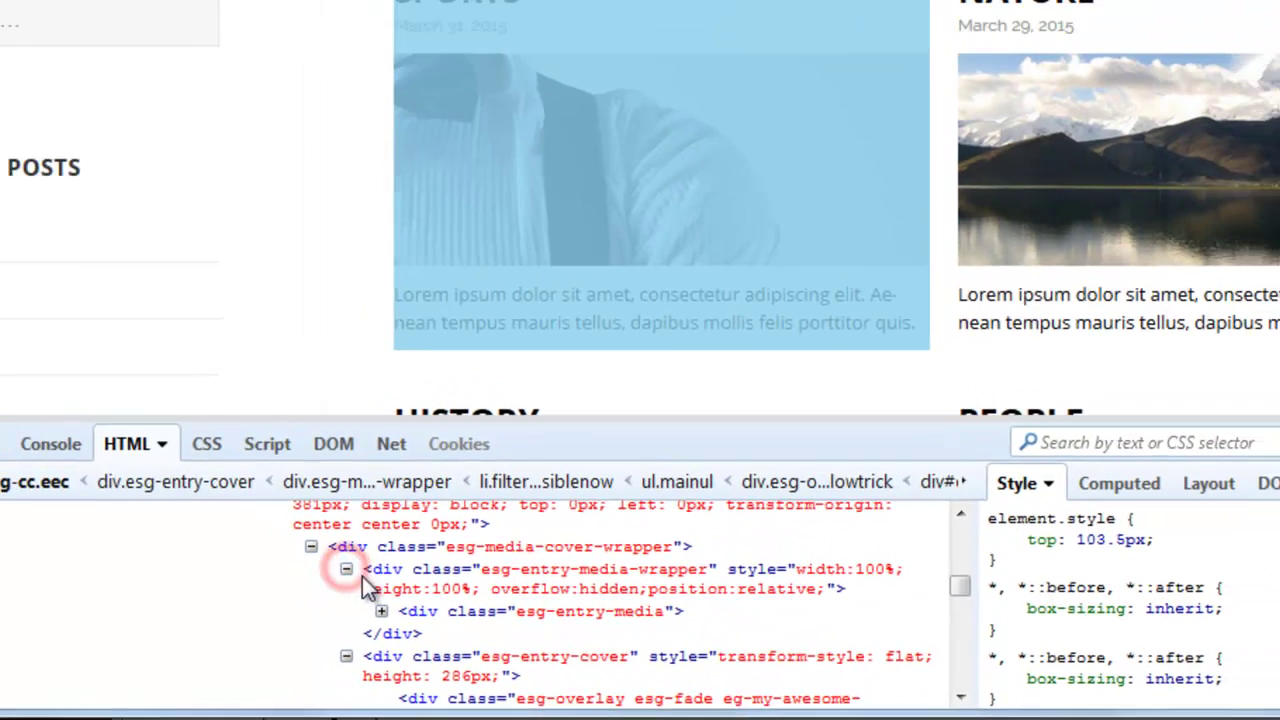
pyautogui.click(352, 600)
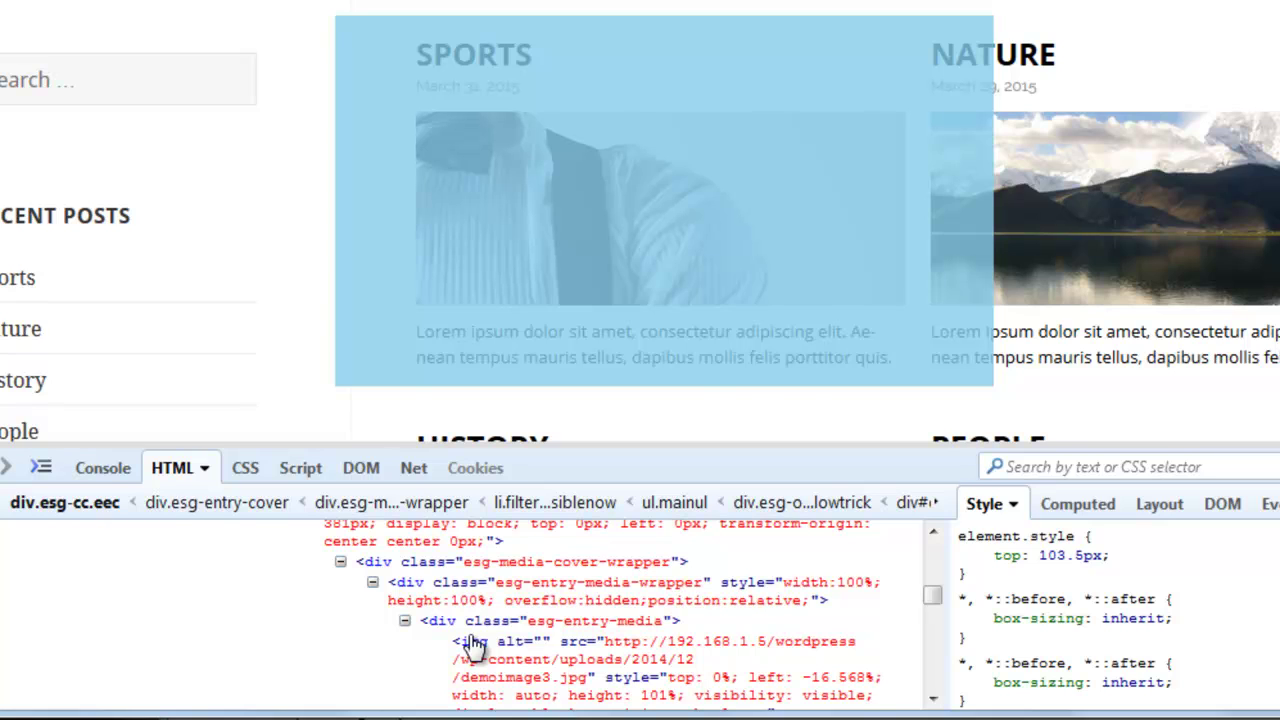
pyautogui.press('F12')
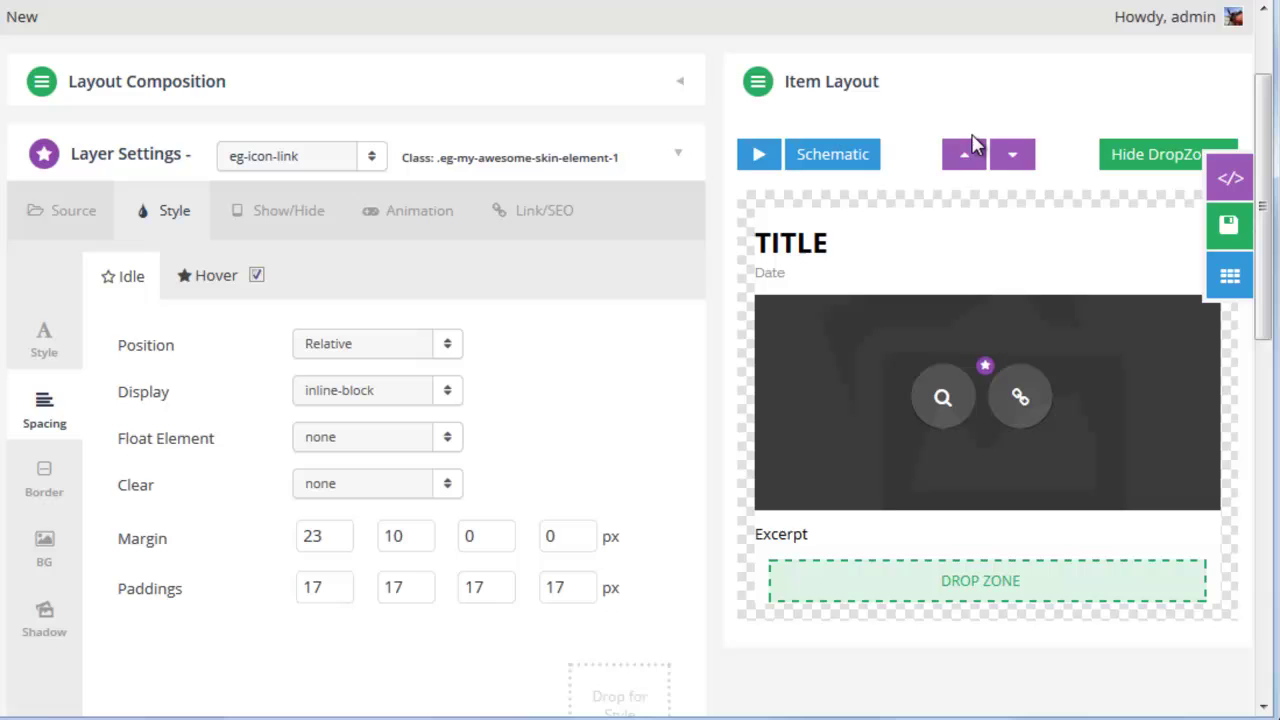
# Review the Global Custom CSS, close it, and look over the layer's class name
pyautogui.click(1158, 186)
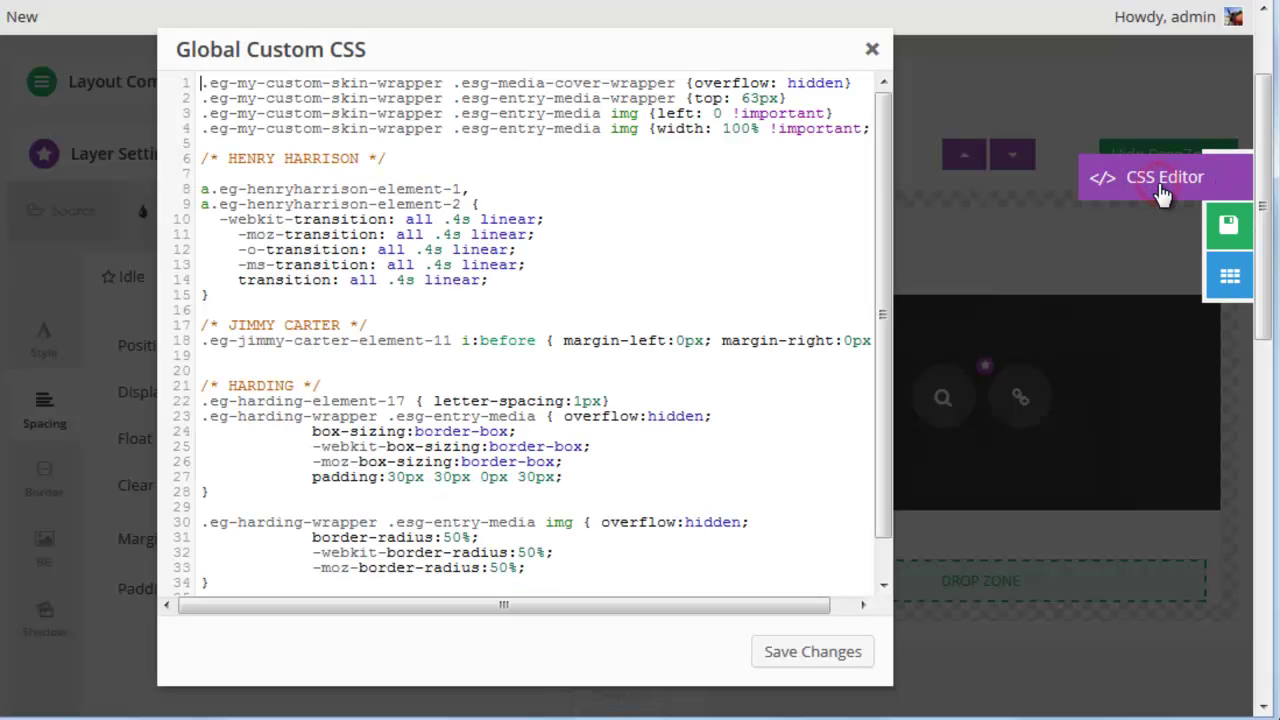
pyautogui.click(872, 55)
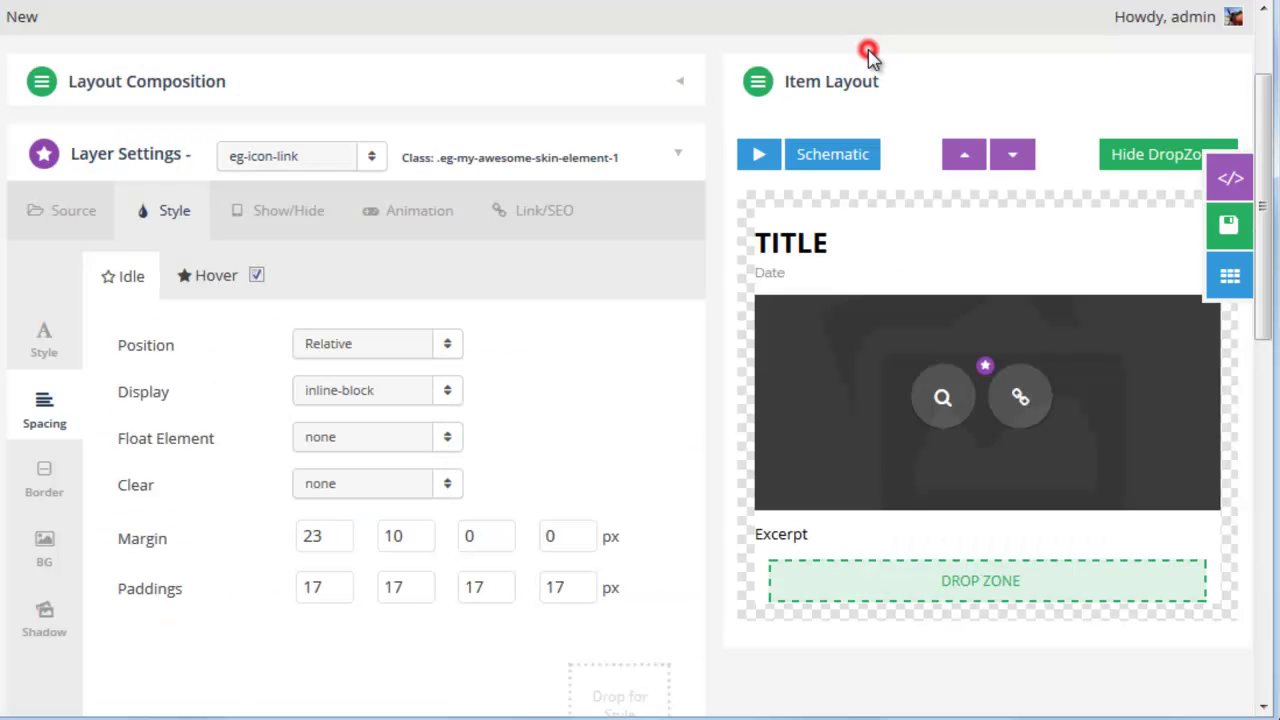
pyautogui.tripleClick(438, 160)
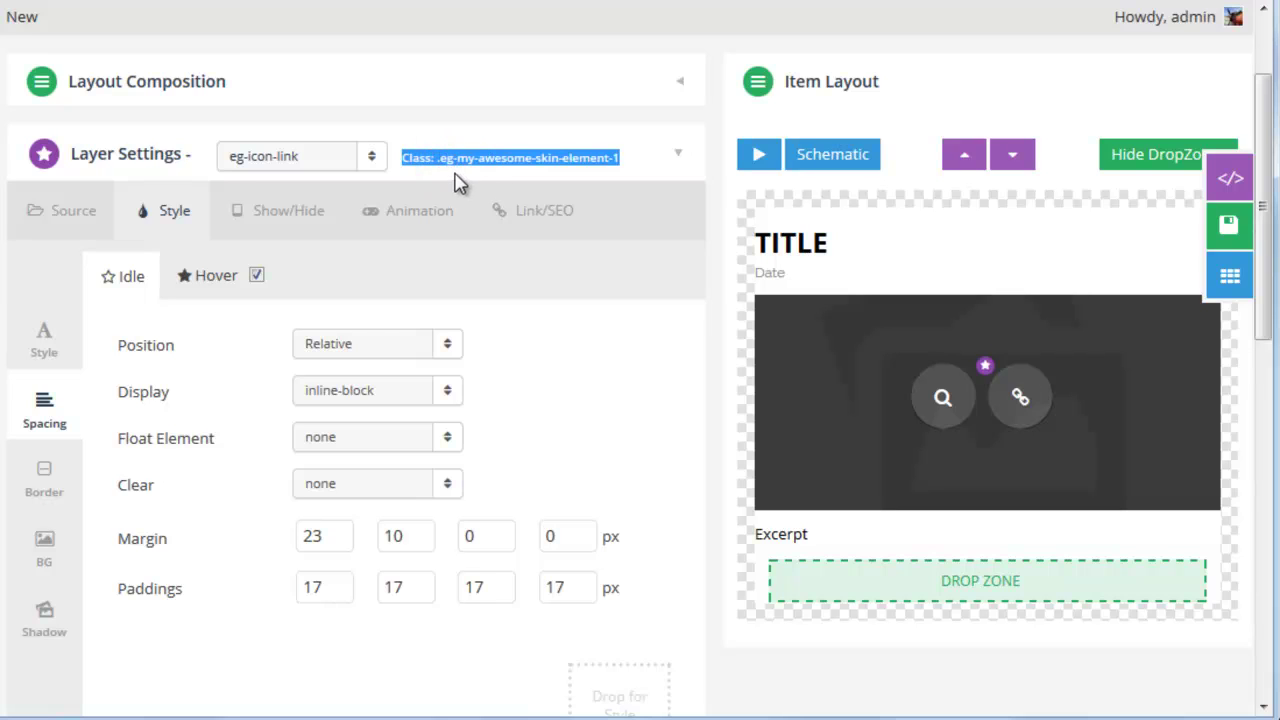
pyautogui.click(493, 186)
pyautogui.scroll(2, 650, 125)
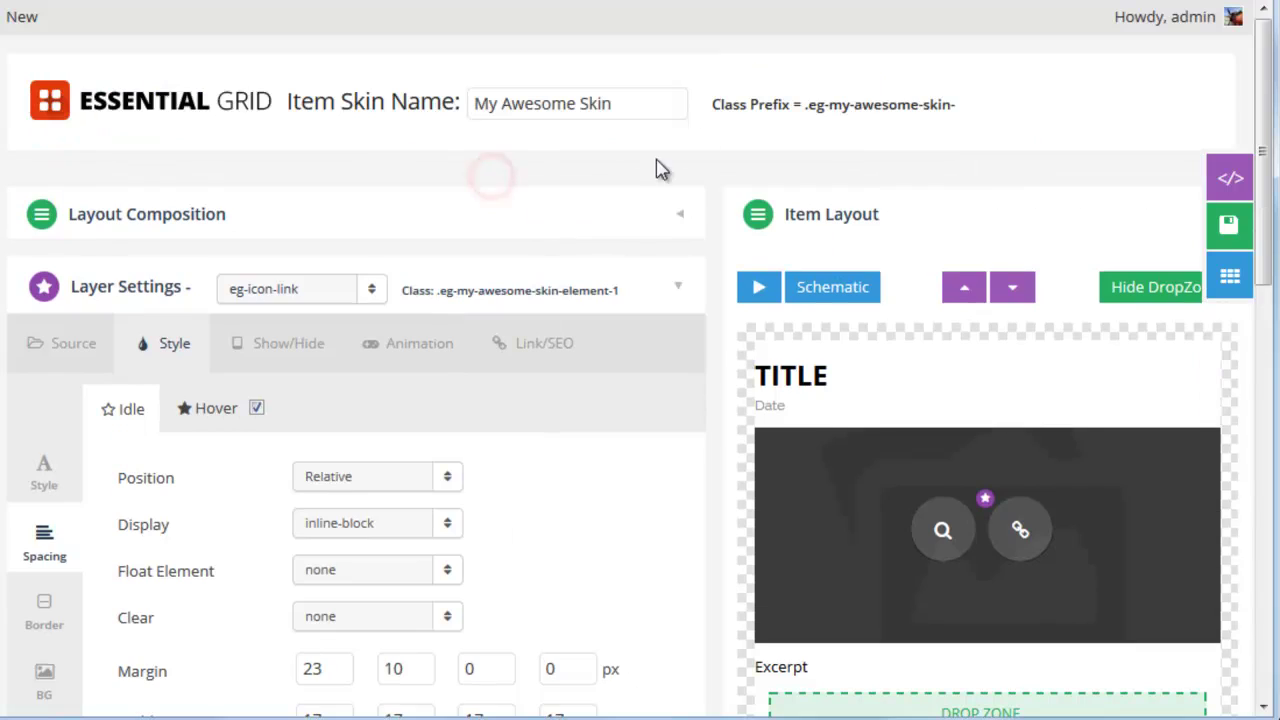
# Copy the class prefix .eg-my-awesome-skin- and reopen the Global Custom CSS editor
pyautogui.moveTo(806, 106); pyautogui.dragTo(971, 114)
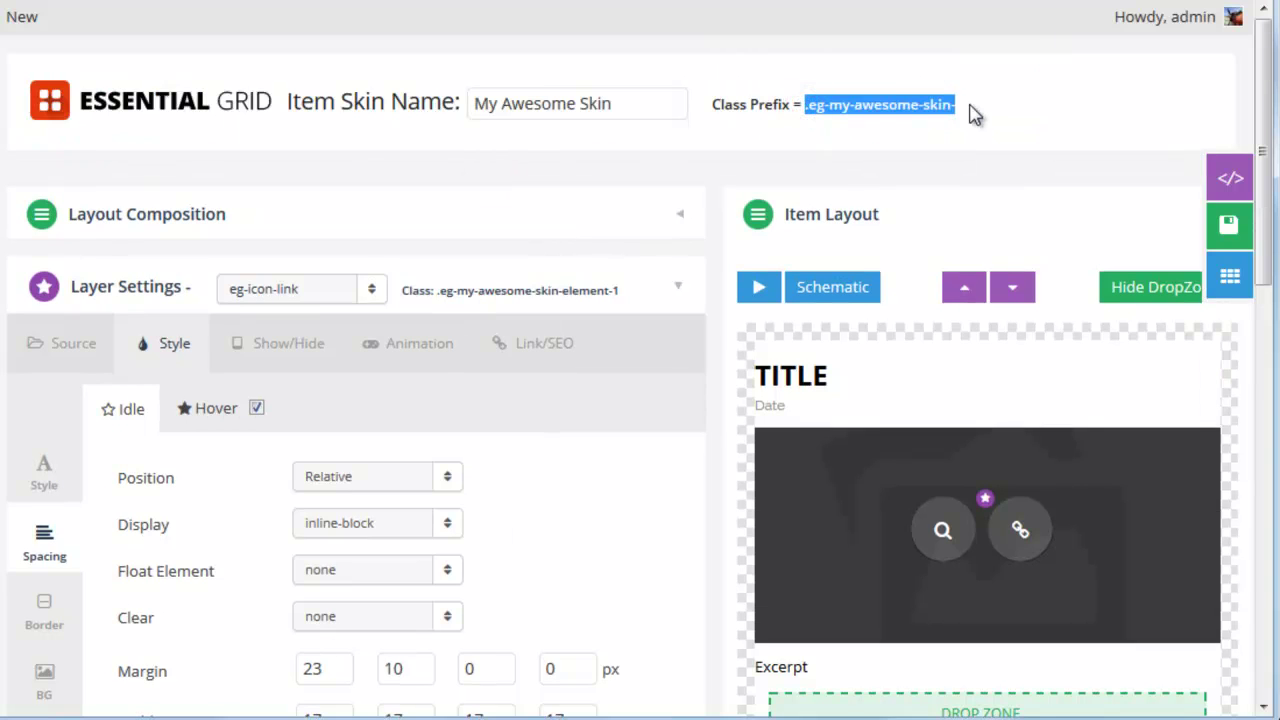
pyautogui.rightClick(893, 118)
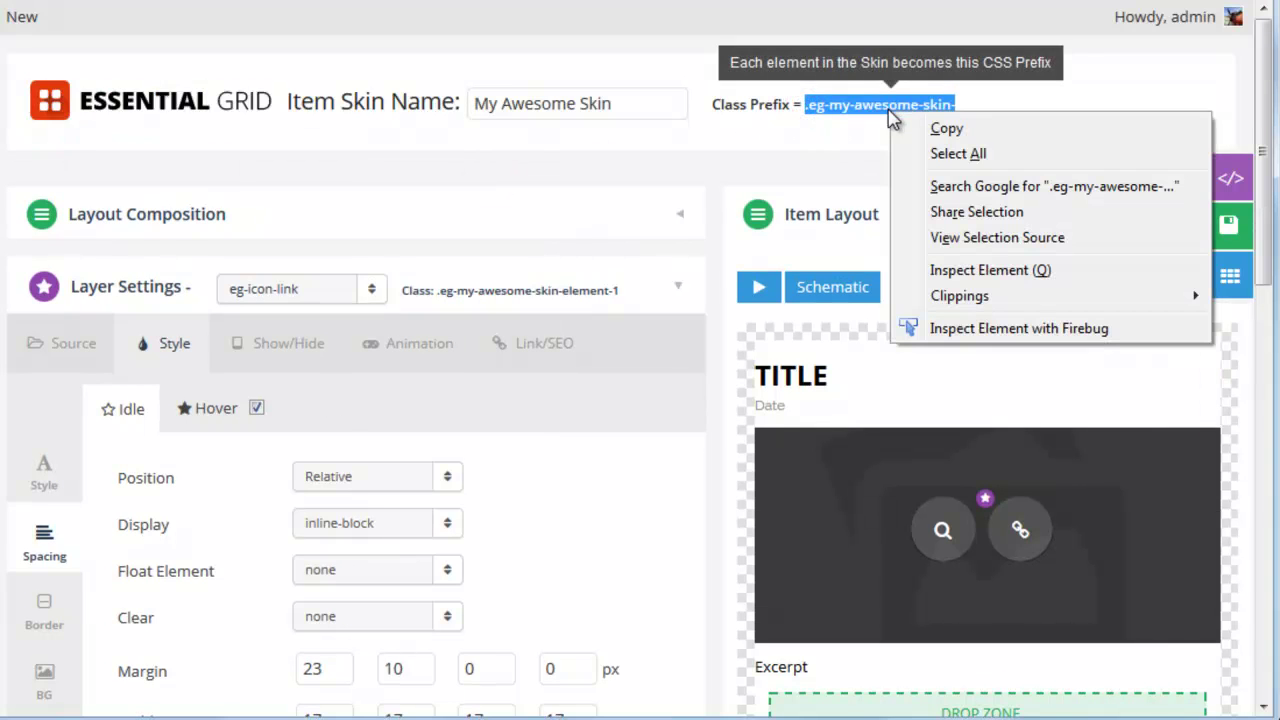
pyautogui.click(945, 130)
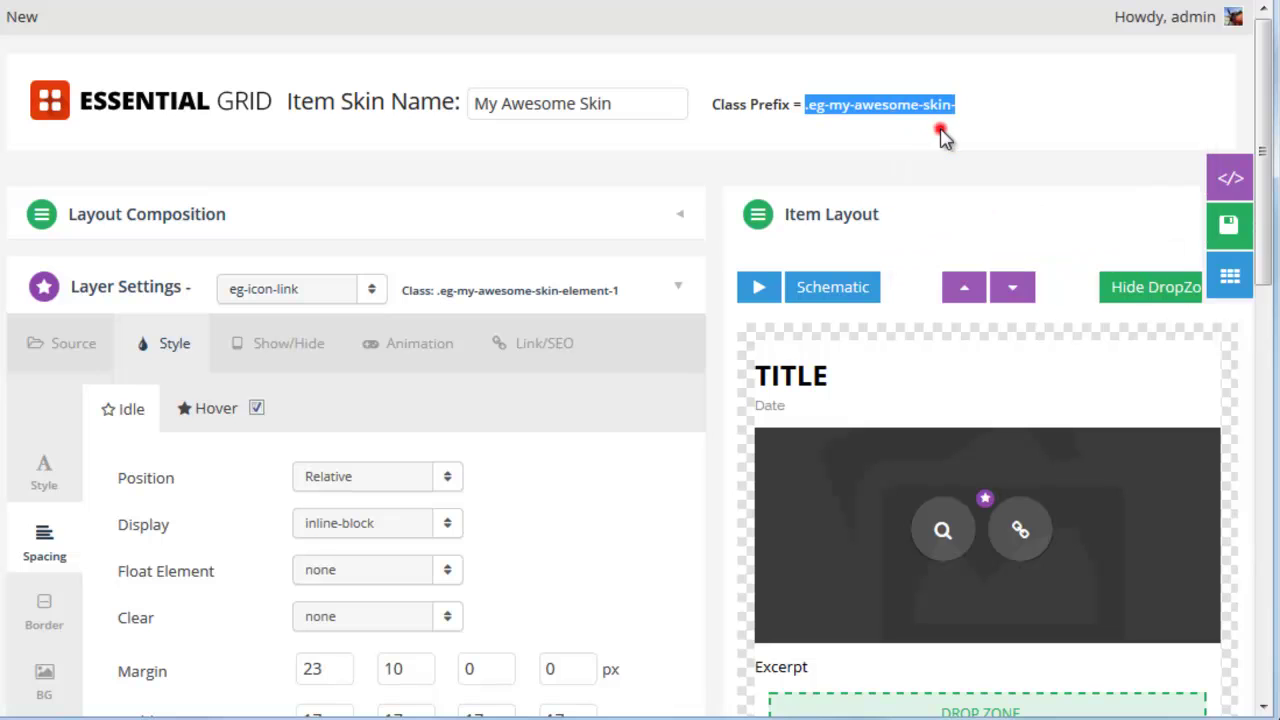
pyautogui.click(1216, 185)
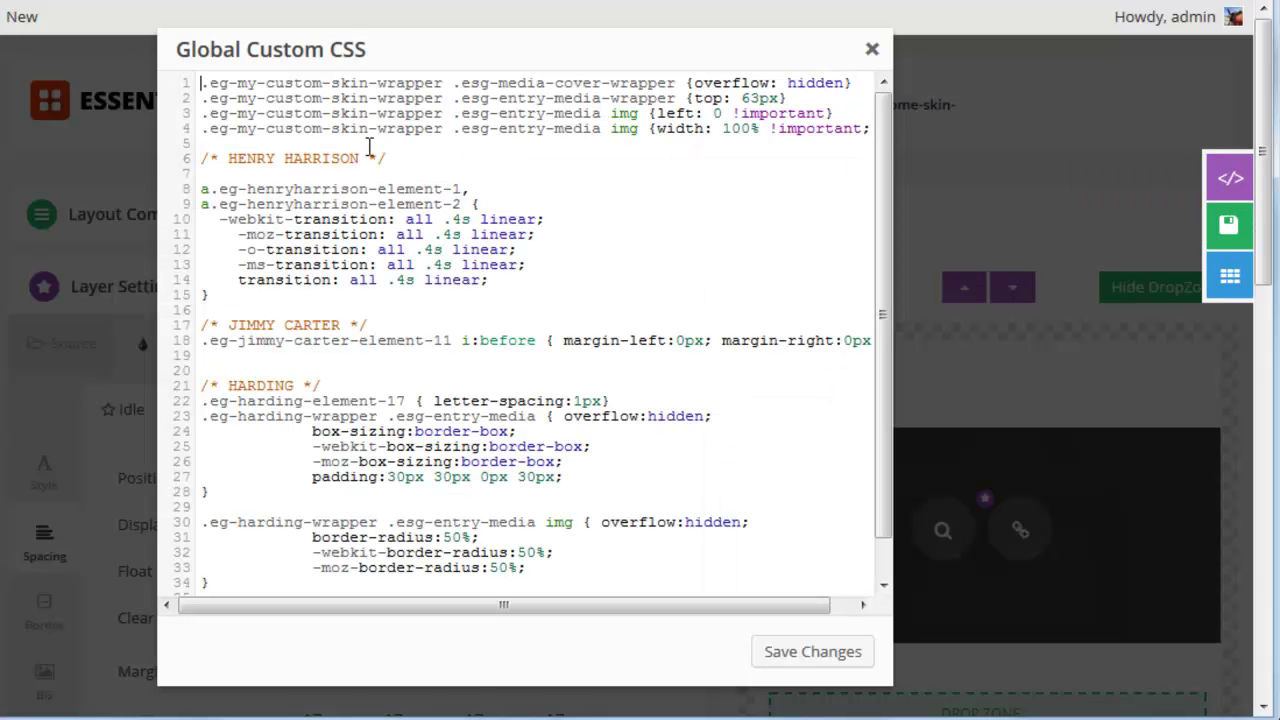
# Replace .eg-my-custom-skin- with the pasted .eg-my-awesome-skin- prefix on CSS lines 1–4
pyautogui.click(366, 84)
pyautogui.moveTo(377, 84); pyautogui.dragTo(203, 86)
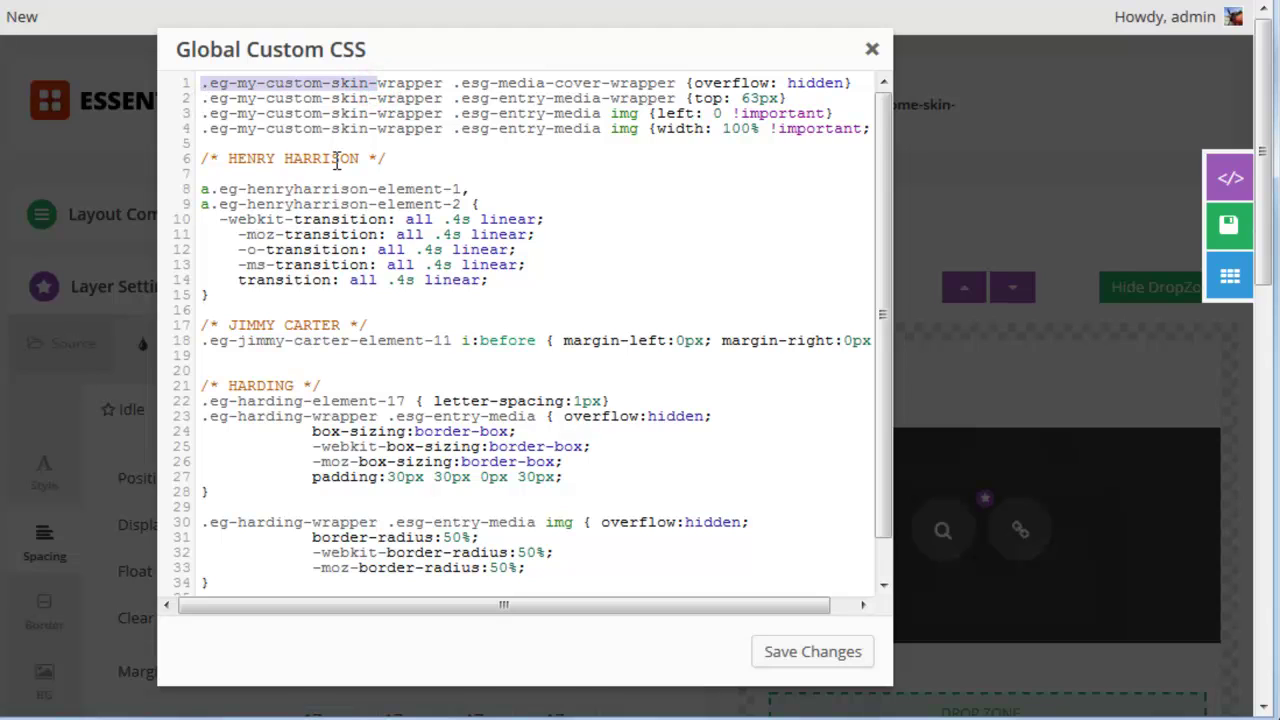
pyautogui.hotkey('ctrl', 'v')
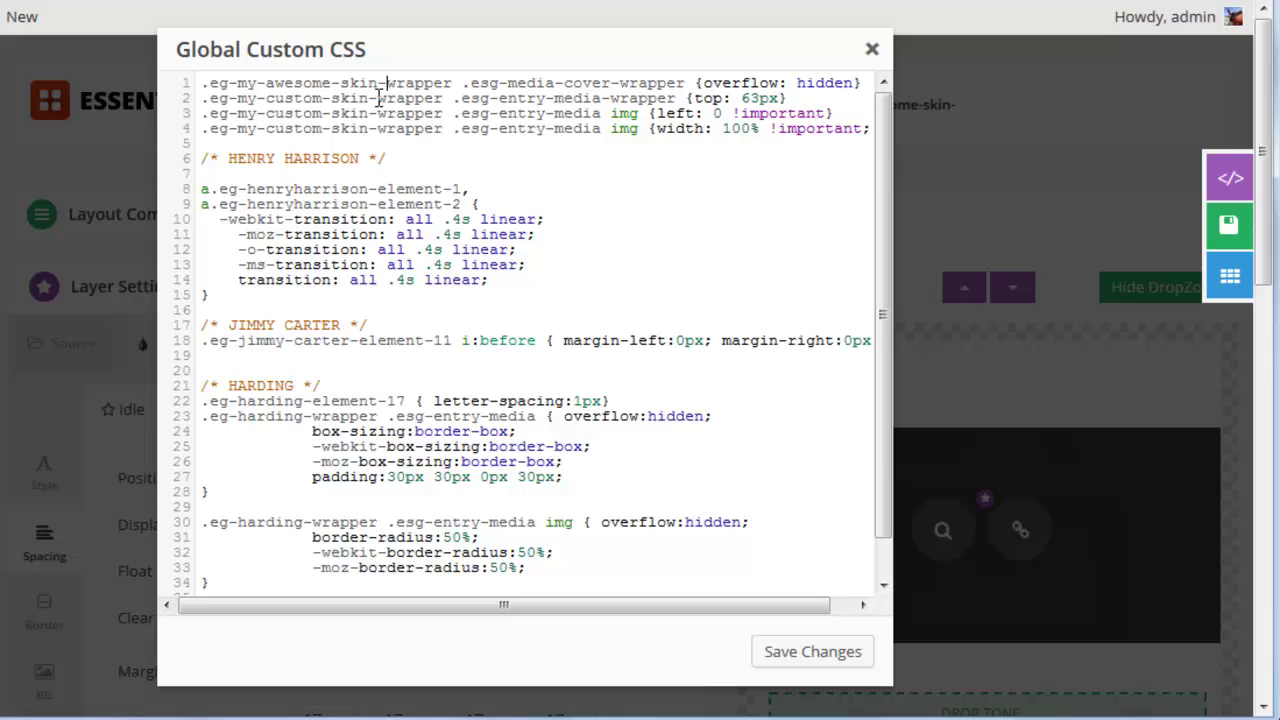
pyautogui.moveTo(368, 98); pyautogui.dragTo(202, 98)
pyautogui.hotkey('ctrl', 'v')
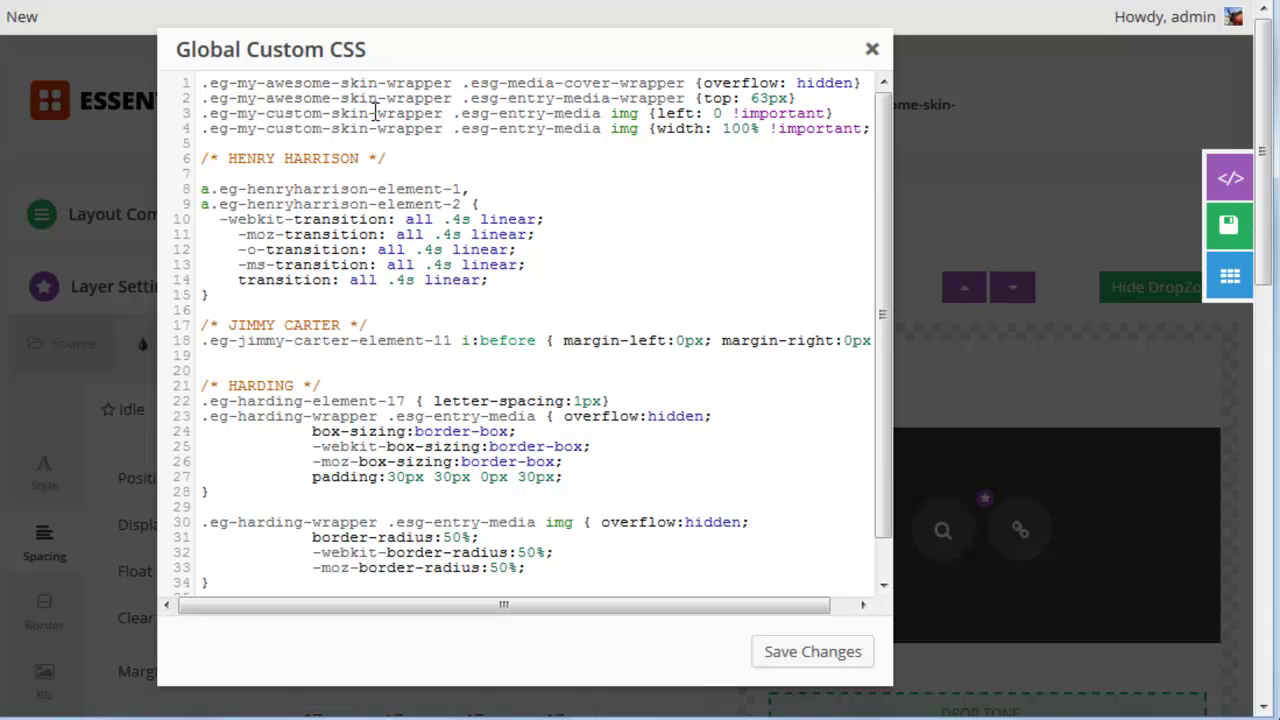
pyautogui.moveTo(378, 113); pyautogui.dragTo(202, 113)
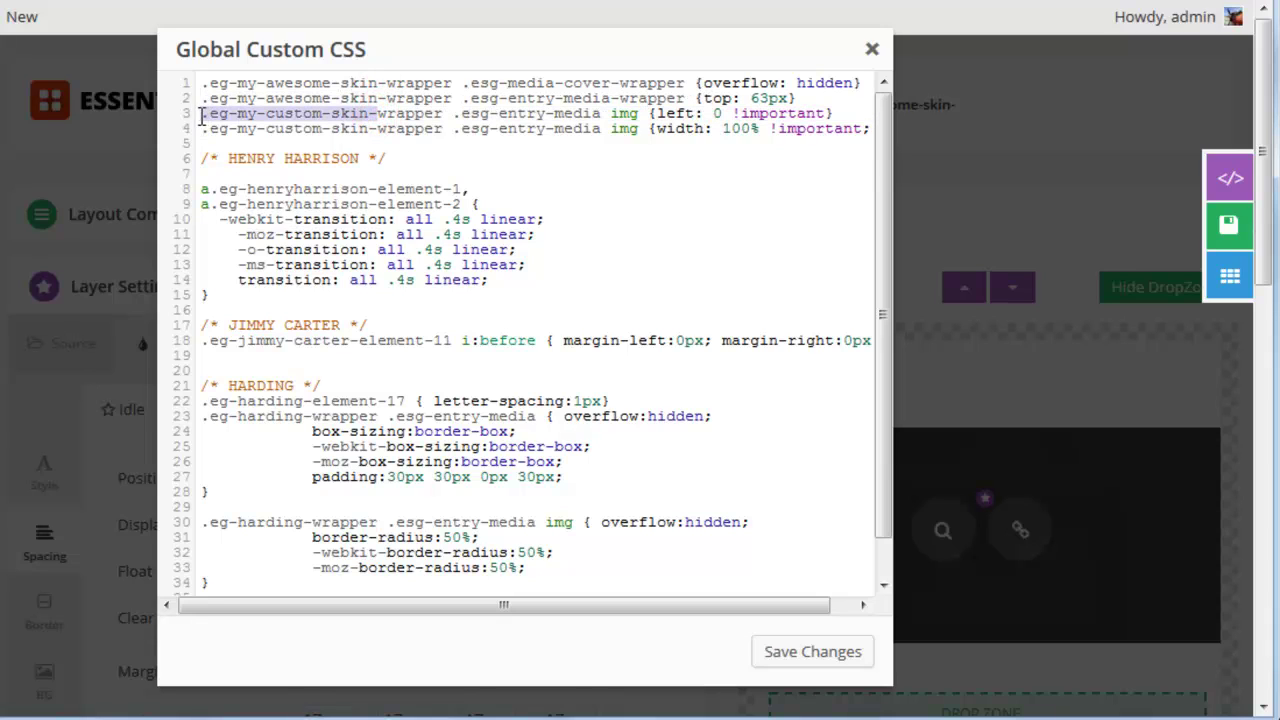
pyautogui.hotkey('ctrl', 'v')
pyautogui.moveTo(378, 128); pyautogui.dragTo(192, 137)
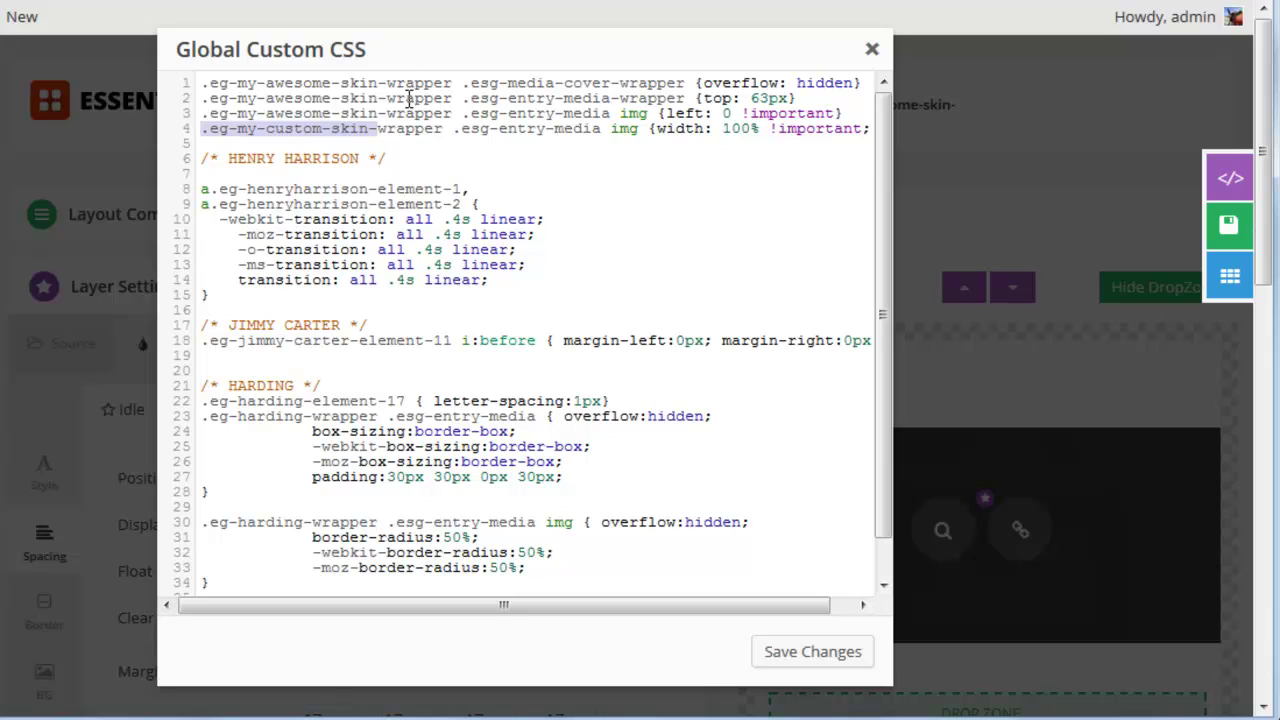
pyautogui.hotkey('ctrl', 'v')
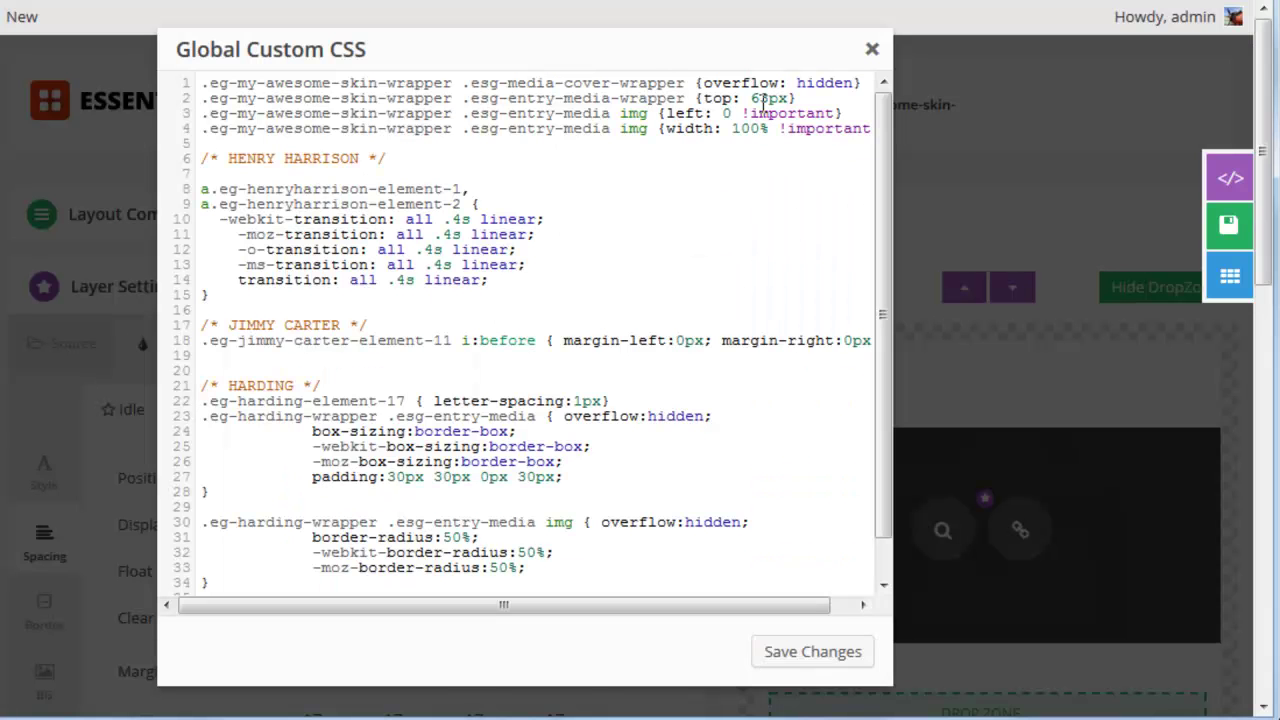
# Save the custom CSS changes and then the skin
pyautogui.moveTo(751, 98); pyautogui.dragTo(770, 98)
pyautogui.click(770, 98)
pyautogui.click(803, 651)
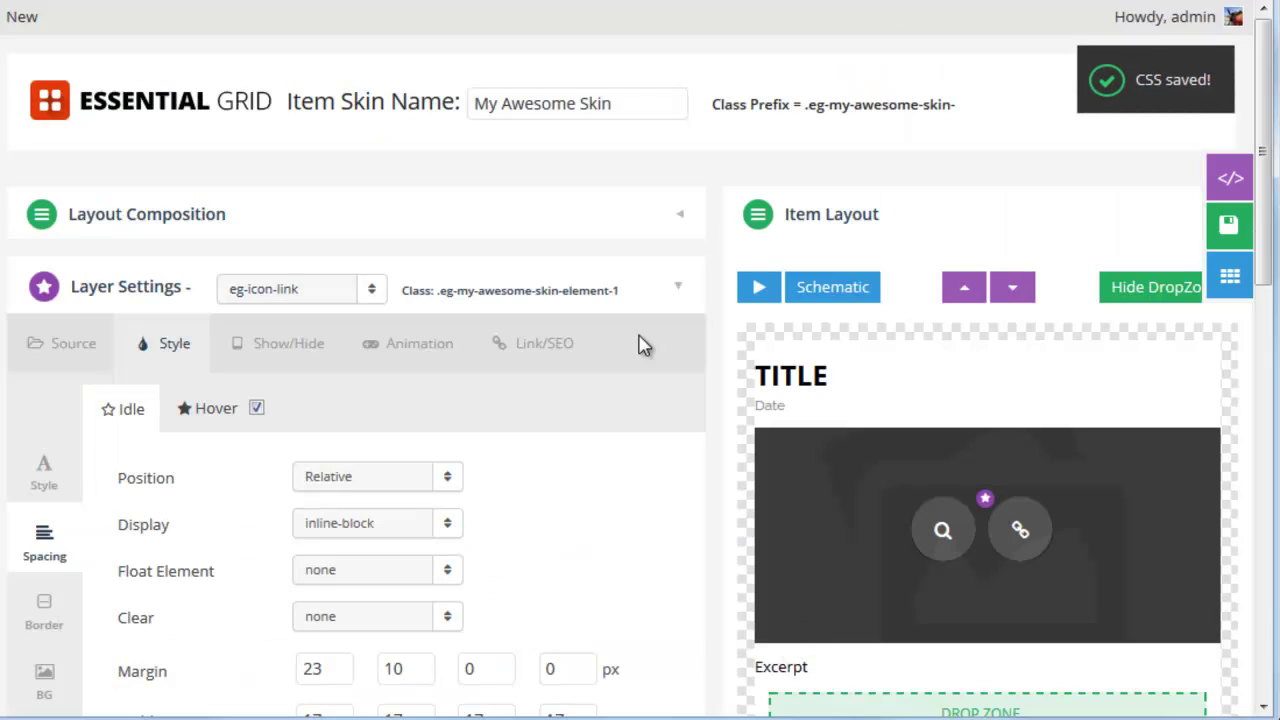
pyautogui.click(1214, 232)
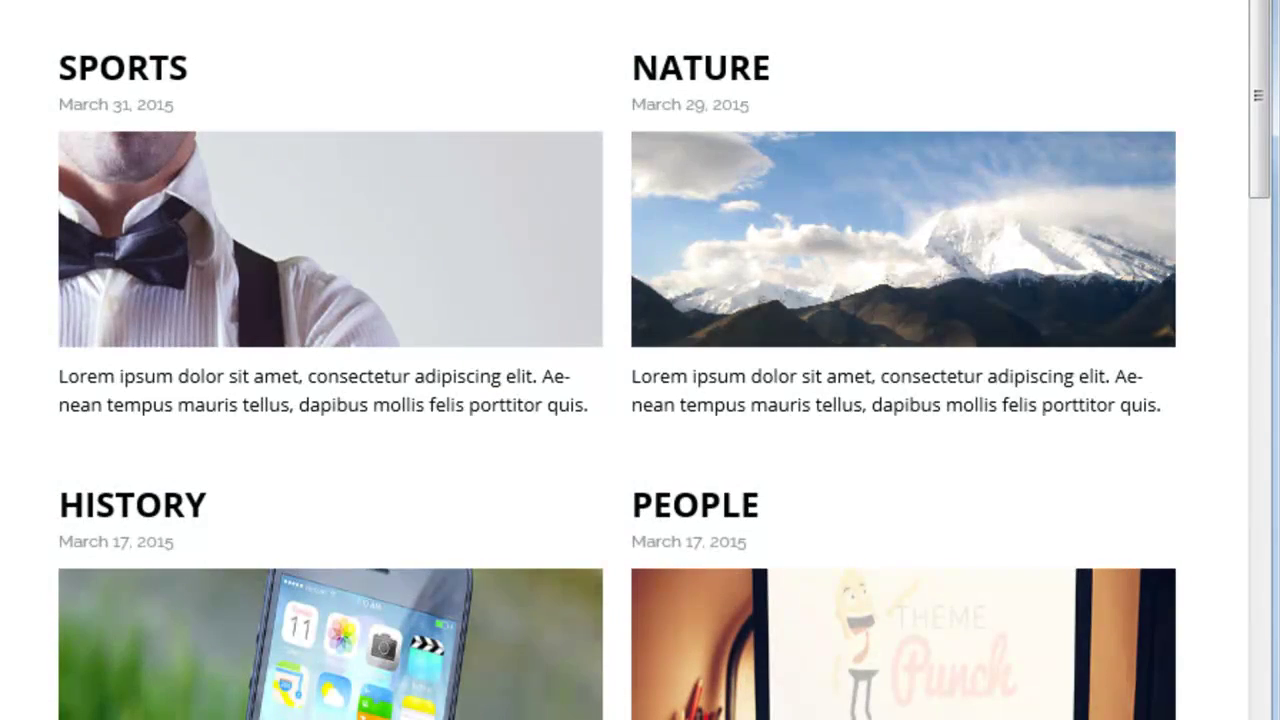
# Check the My Grid page tiles and the hover icon over an image
pyautogui.moveTo(249, 229)
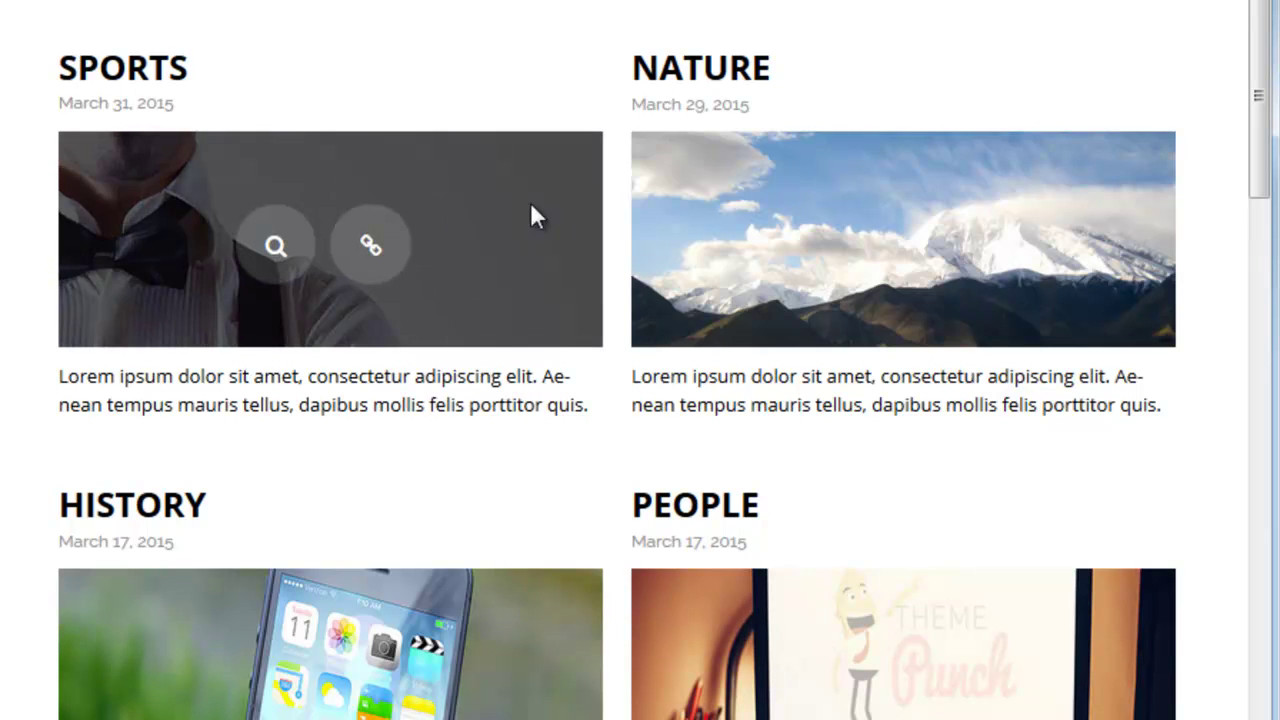
pyautogui.scroll(-5, 526, 222)
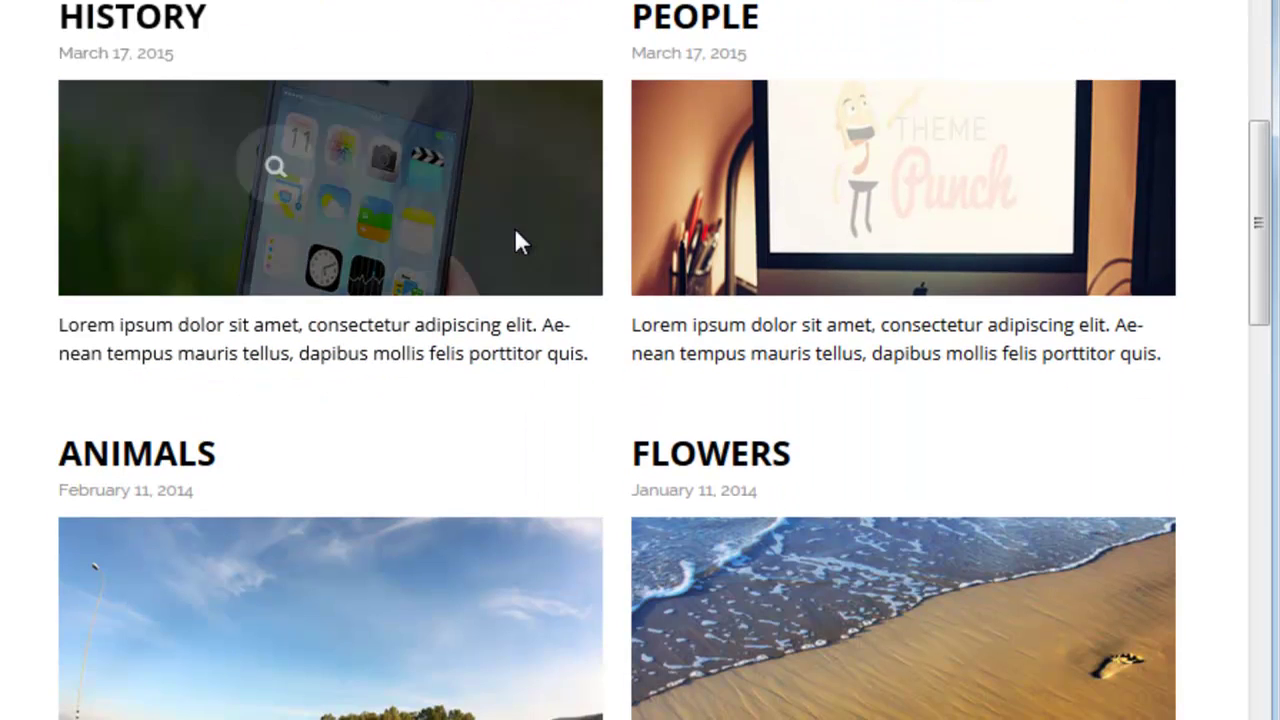
pyautogui.scroll(2, 506, 256)
pyautogui.scroll(5, 506, 256)
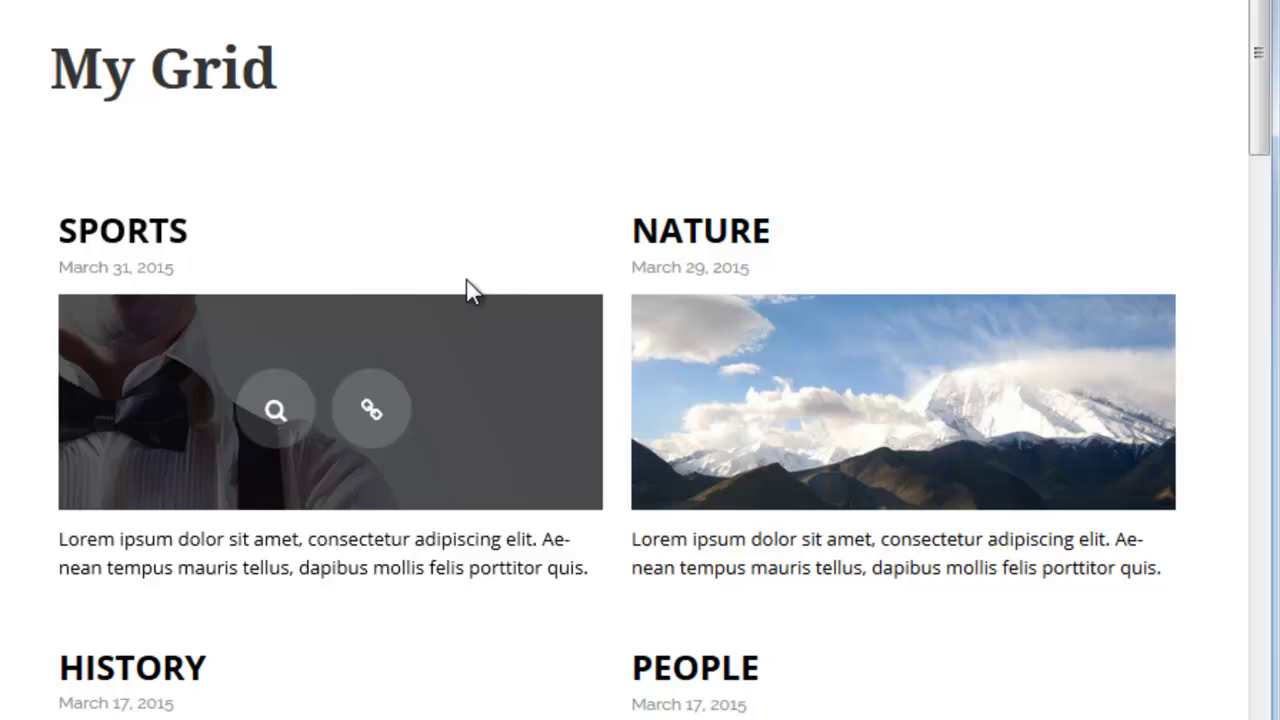
# Inspect the Sports tile's img element and its styles in Firebug, then close Firebug
pyautogui.rightClick(139, 363)
pyautogui.click(200, 688)
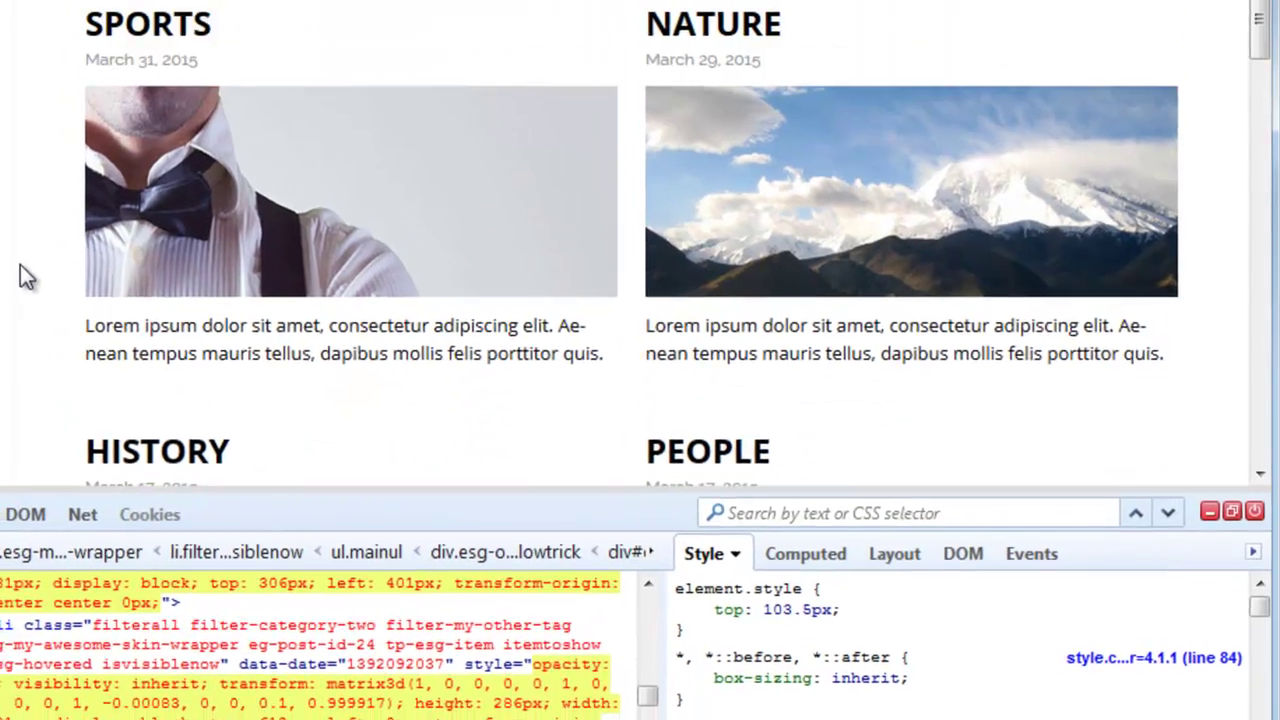
pyautogui.scroll(2, 157, 634)
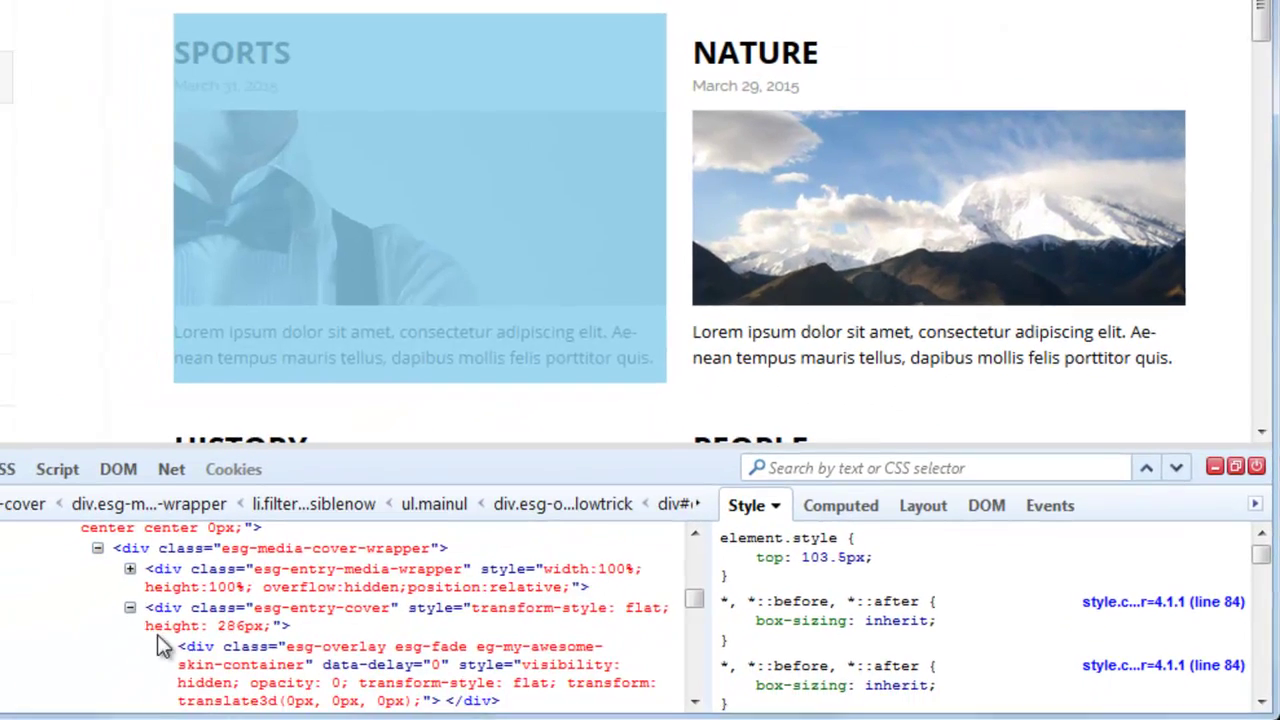
pyautogui.scroll(1, 152, 626)
pyautogui.click(134, 624)
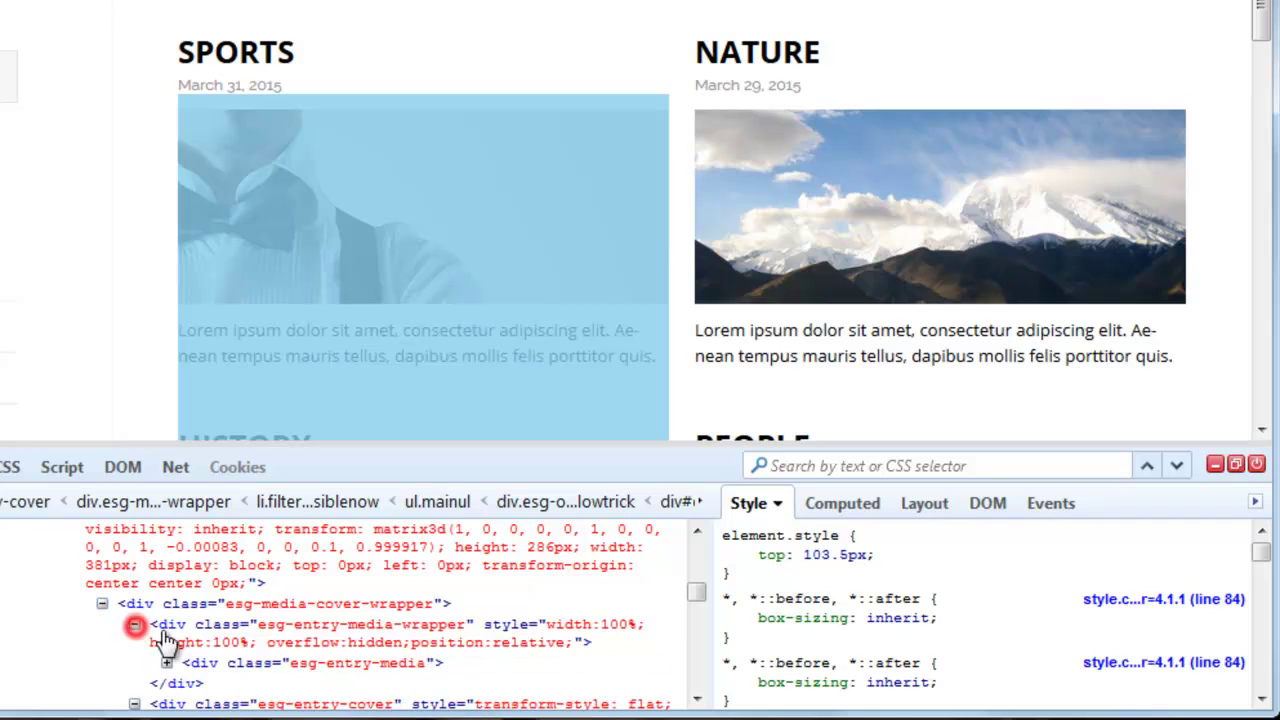
pyautogui.scroll(-1, 165, 640)
pyautogui.click(167, 605)
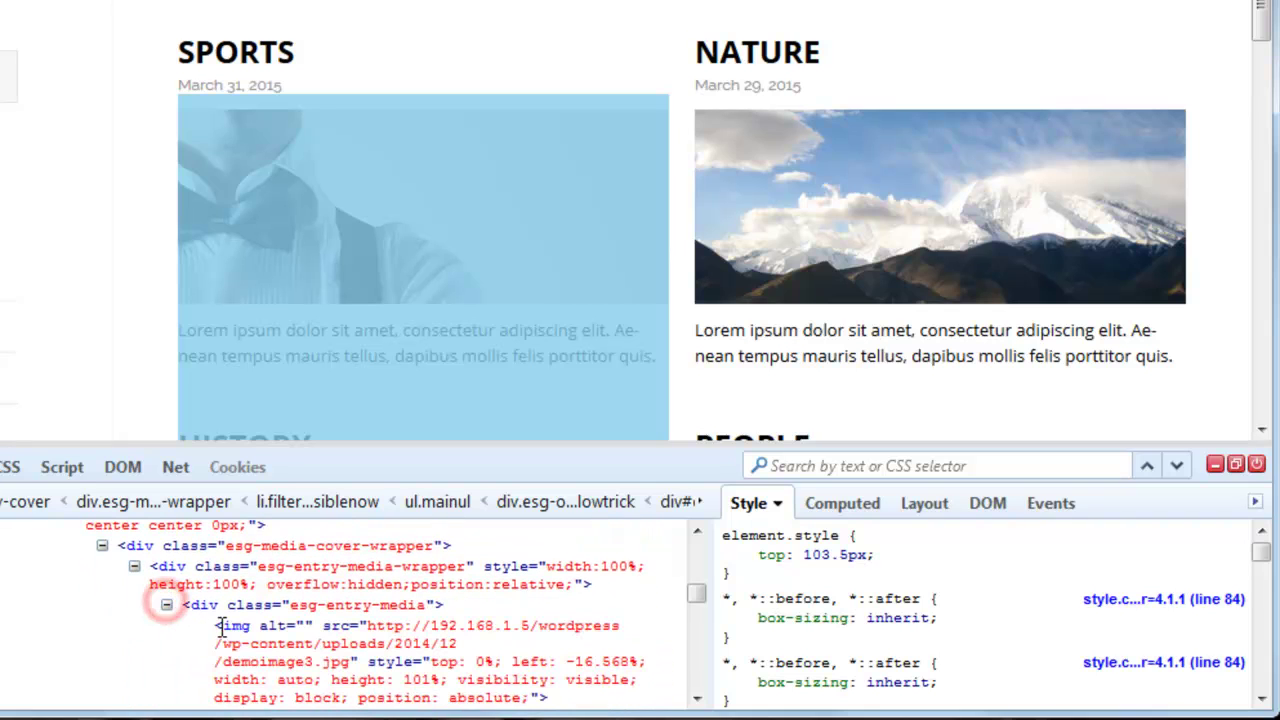
pyautogui.scroll(-1, 225, 620)
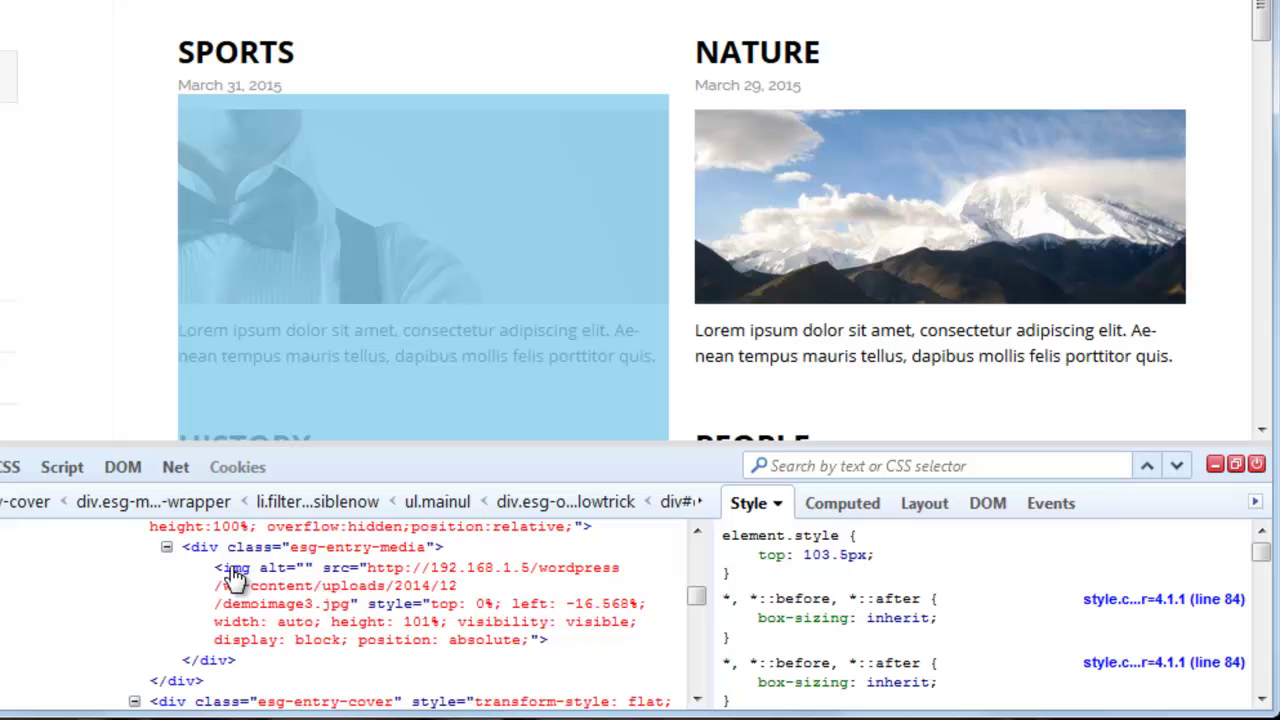
pyautogui.click(236, 578)
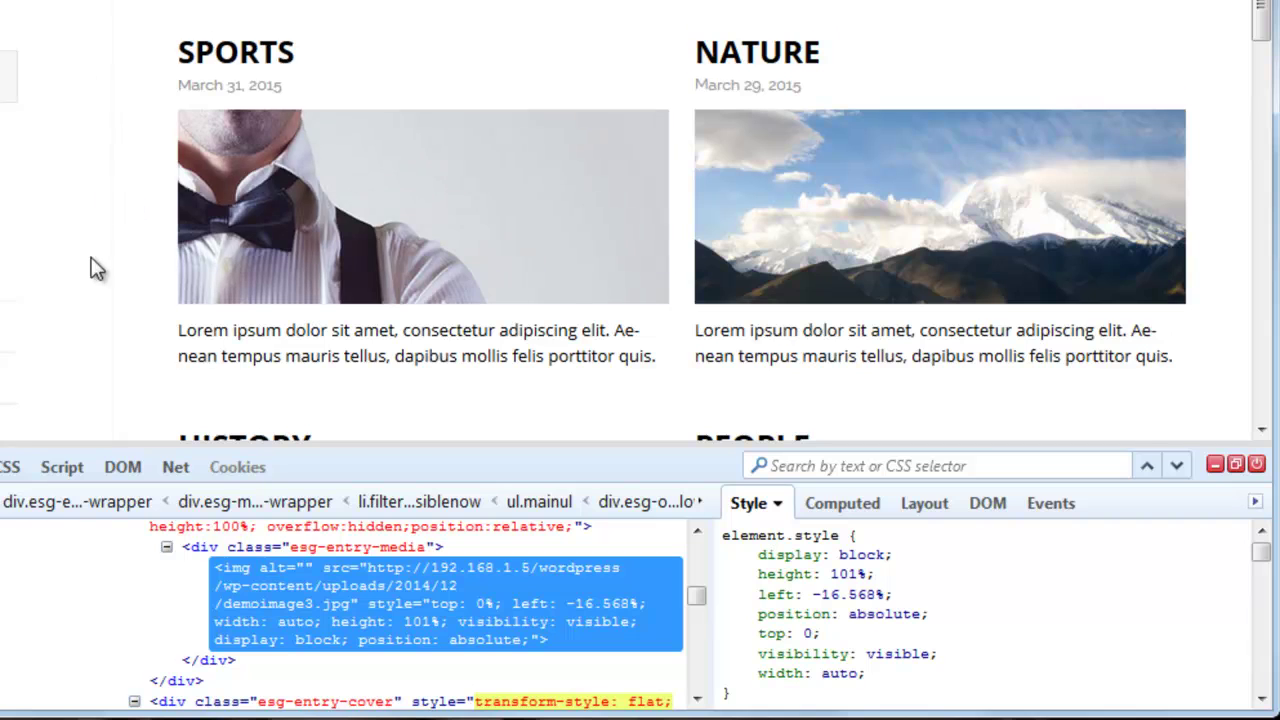
pyautogui.click(1214, 465)
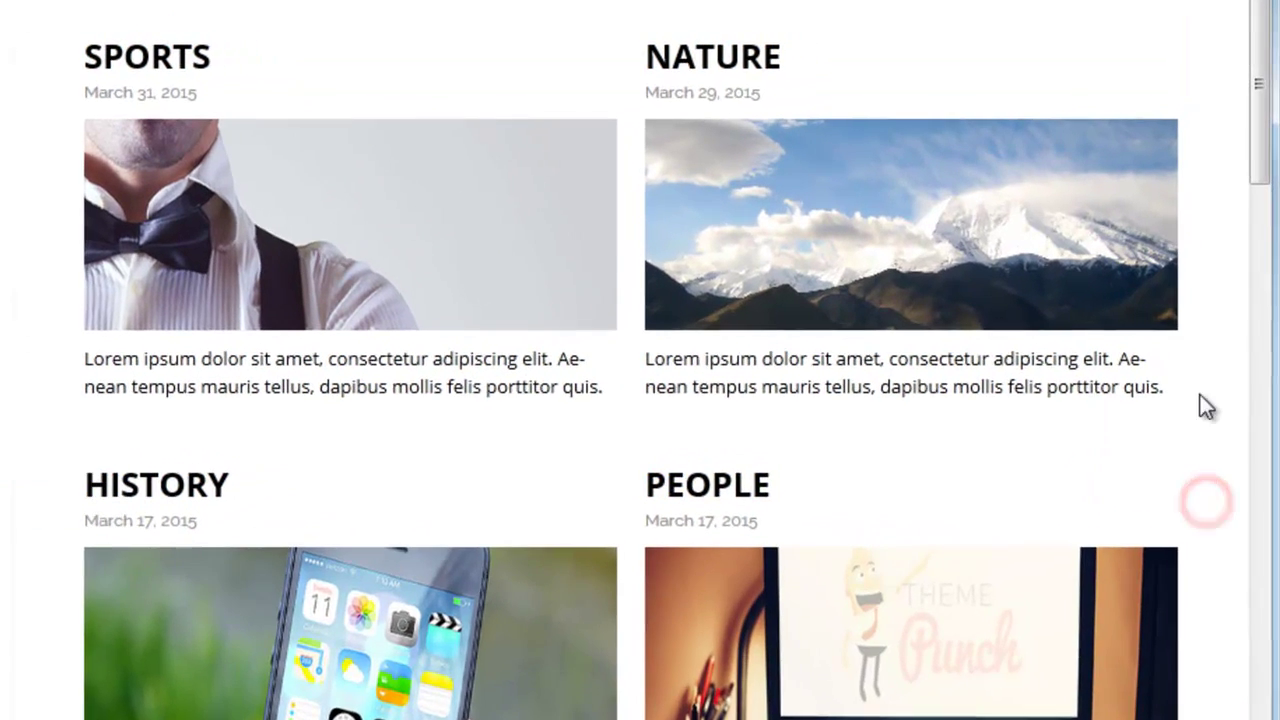
pyautogui.scroll(3, 1220, 411)
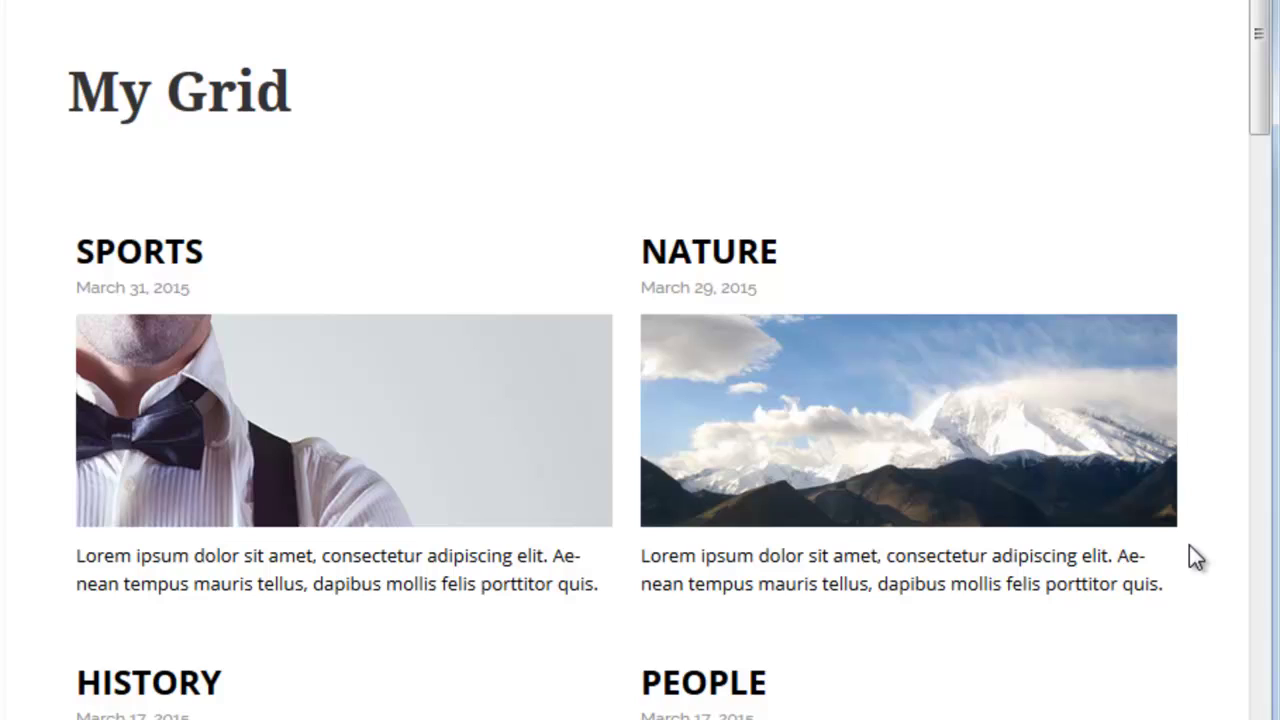